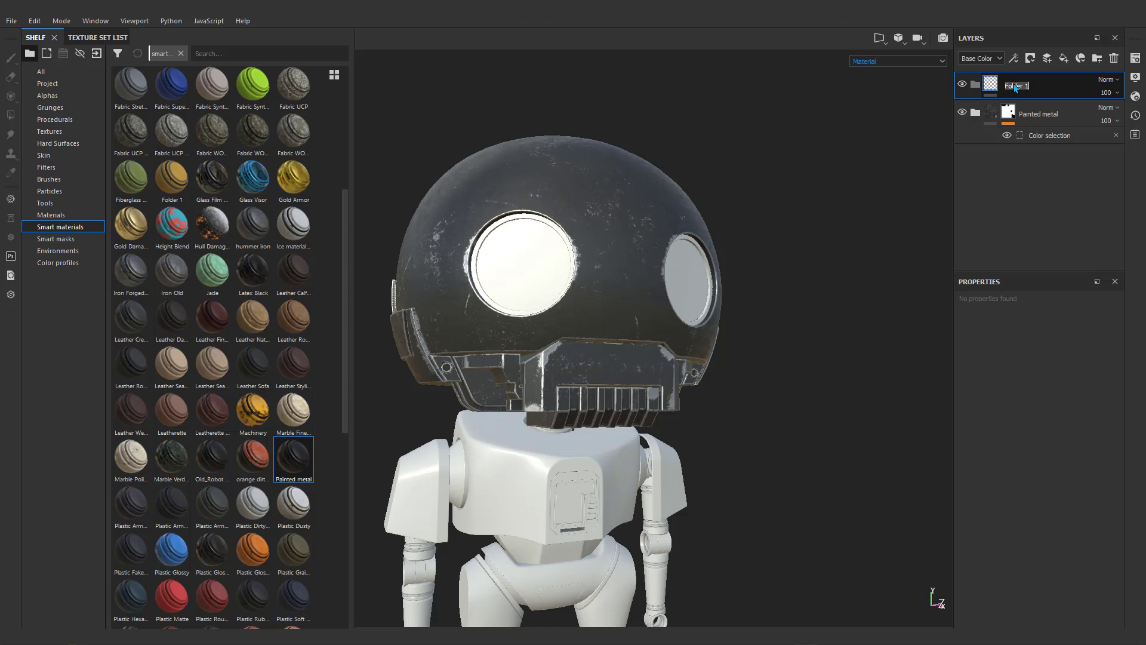
Rename the new folder "Plastic" and add a fill layer inside it.
text(Plastic)
key(Return)
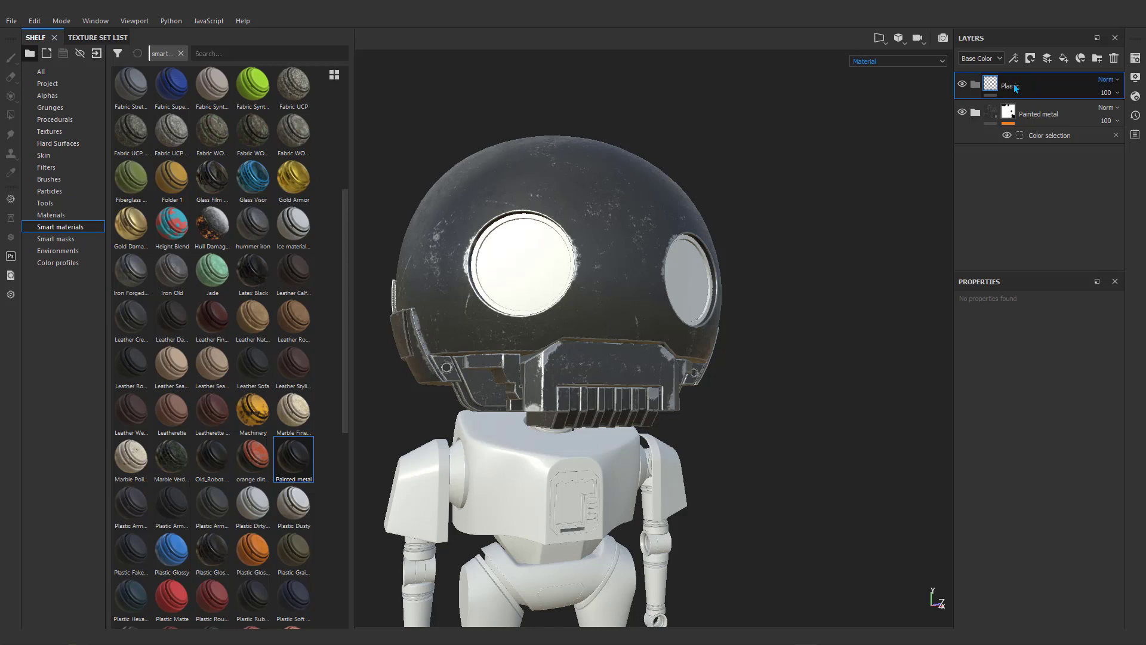
click(1064, 62)
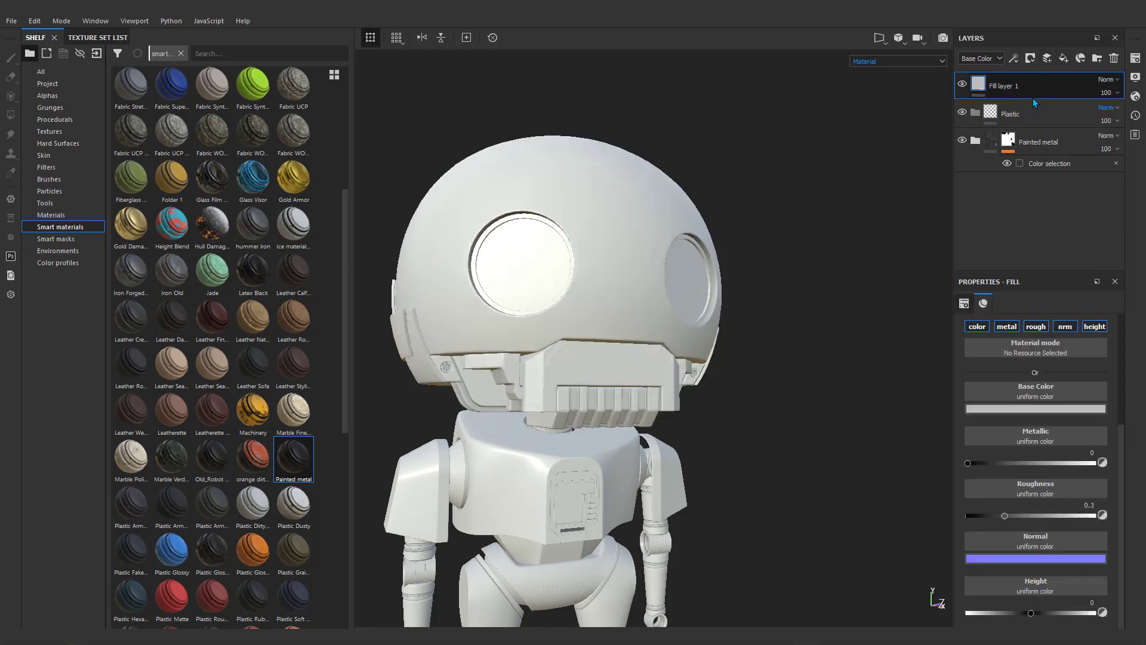
mouse_move(1027, 88)
mouse_down()
mouse_move(1027, 103)
mouse_move(1046, 97)
mouse_move(1044, 108)
mouse_move(1031, 83)
mouse_move(1037, 112)
mouse_up()
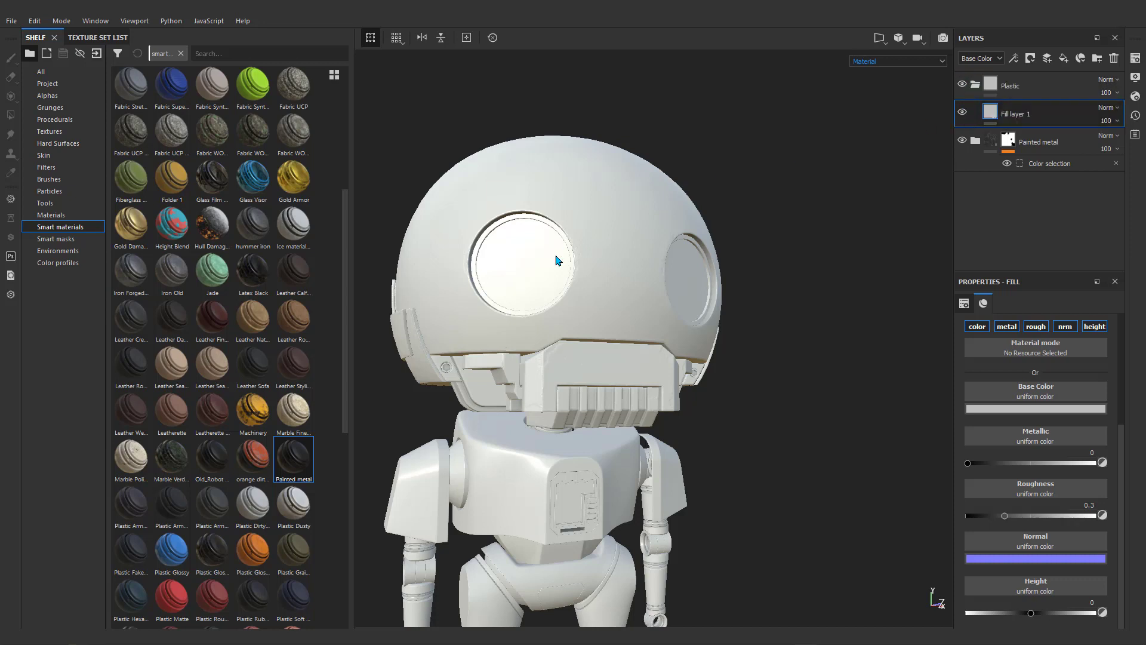
Add a colour selection mask to the Plastic folder and pick the grey ID colour of the eye ring.
click(1032, 83)
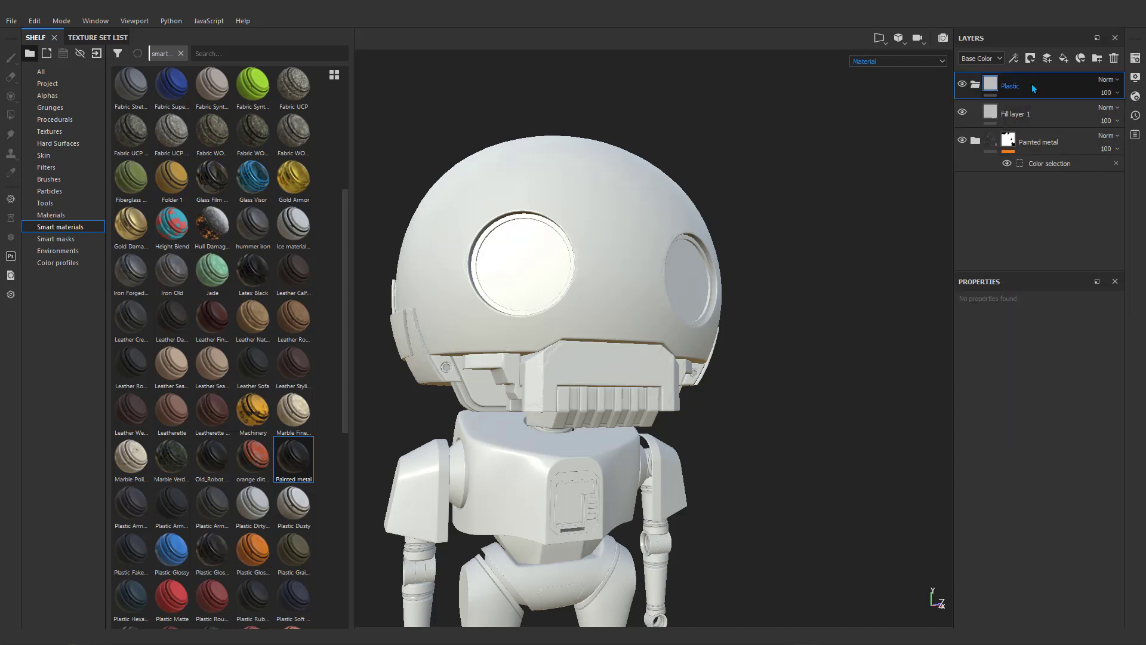
click(1031, 59)
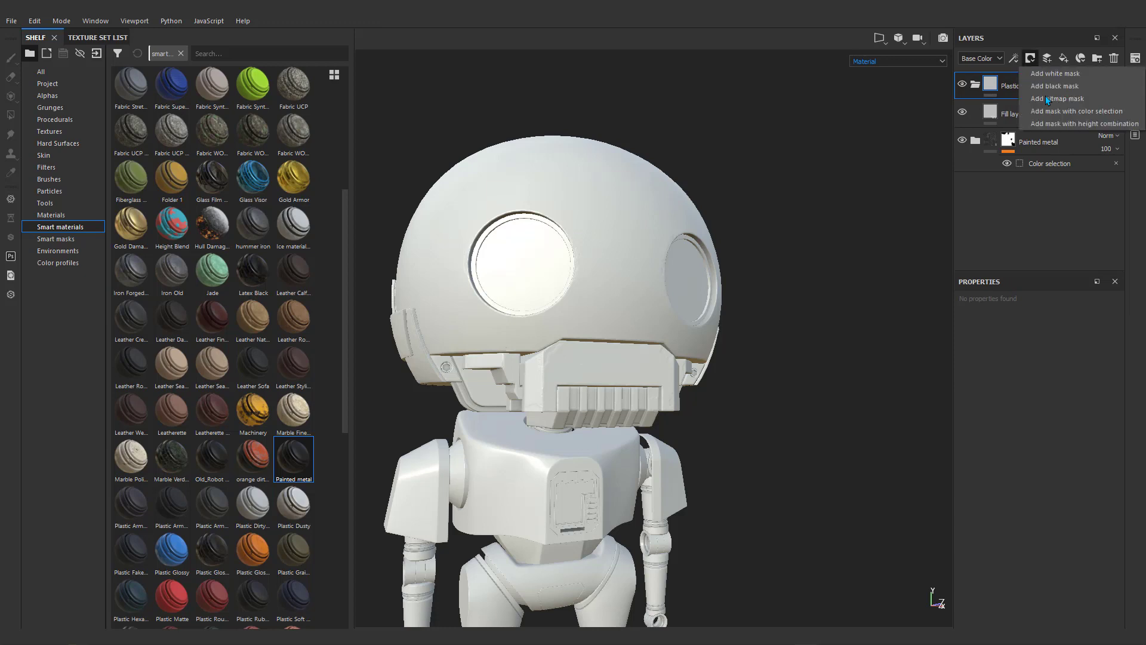
click(1084, 113)
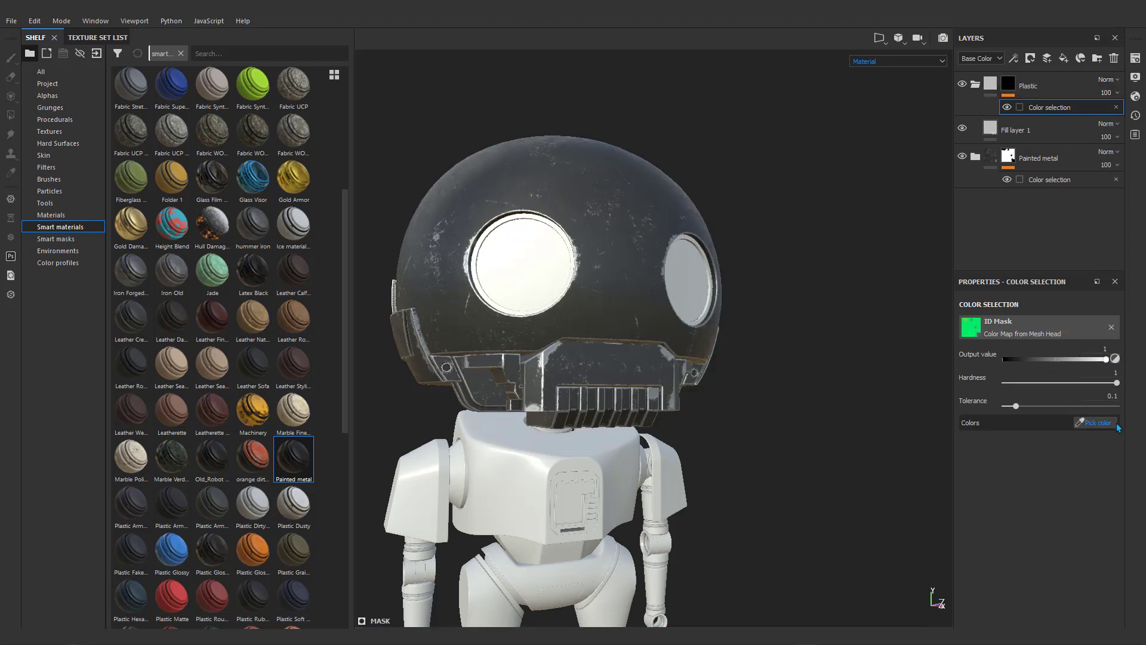
click(1100, 422)
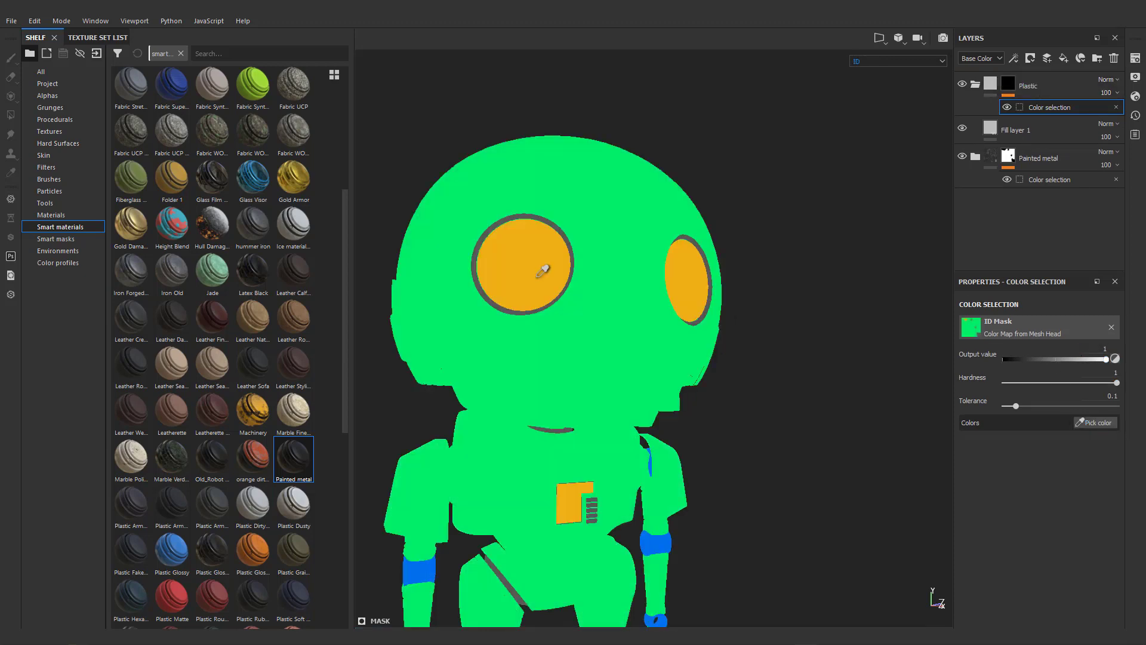
scroll(525, 200, down, 2)
scroll(529, 206, up, 6)
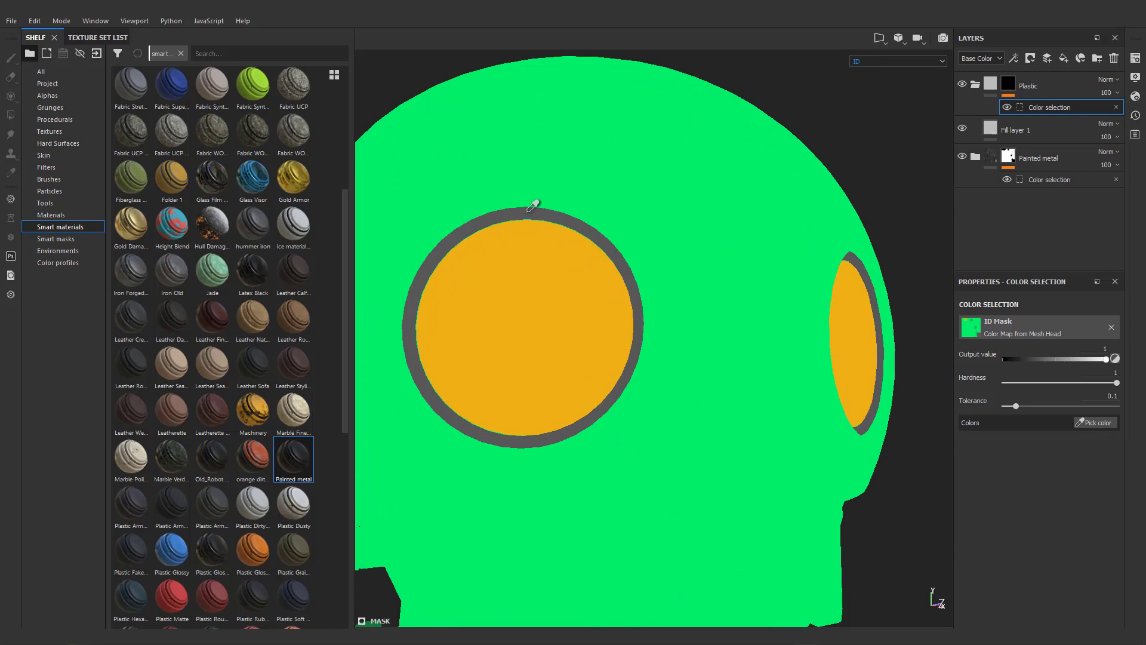
click(526, 213)
scroll(568, 249, down, 5)
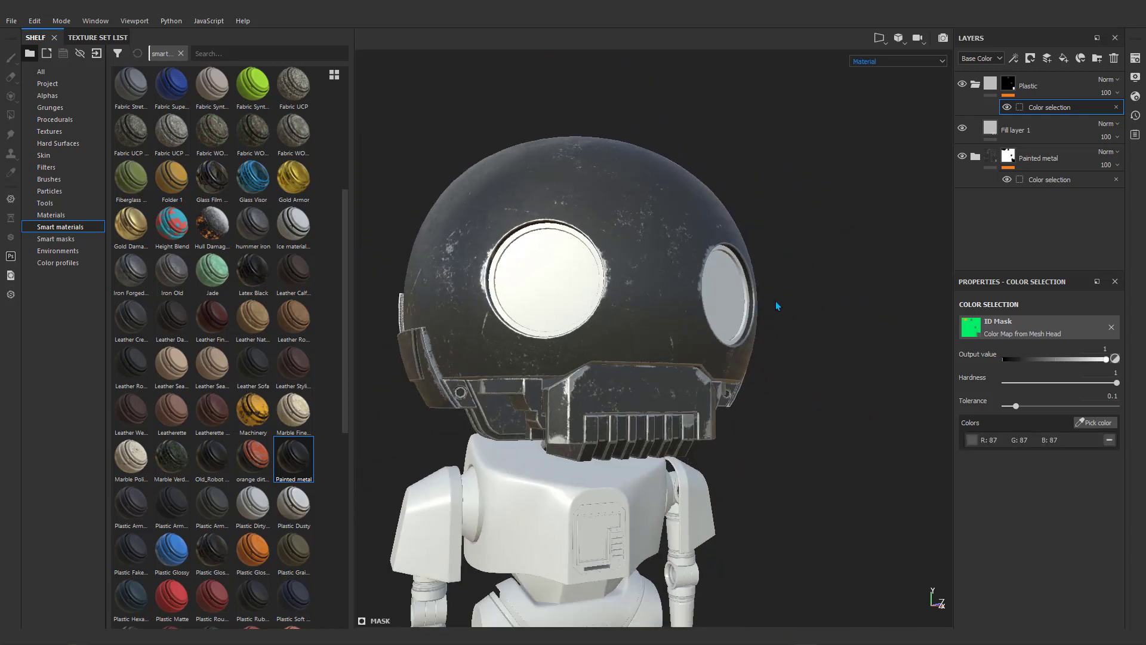
Pick the neck's grey ID colour for the Plastic folder's colour selection mask.
alt+drag(750, 284, 627, 281)
alt+middle_drag(820, 259, 618, 221)
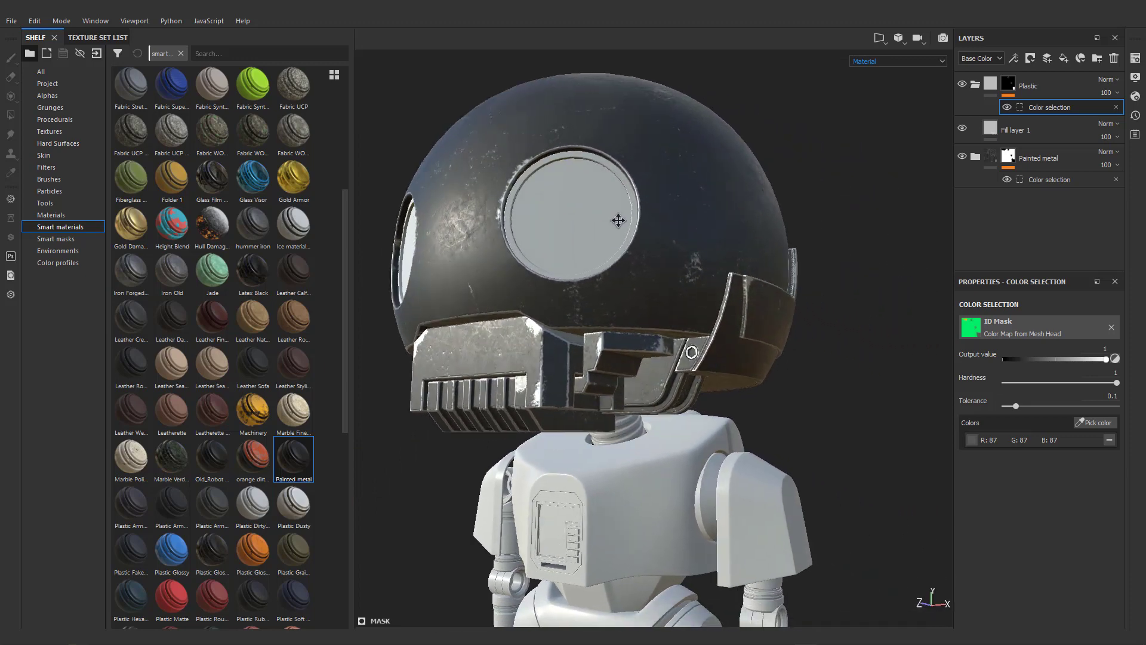
alt+drag(618, 221, 574, 223)
click(1102, 423)
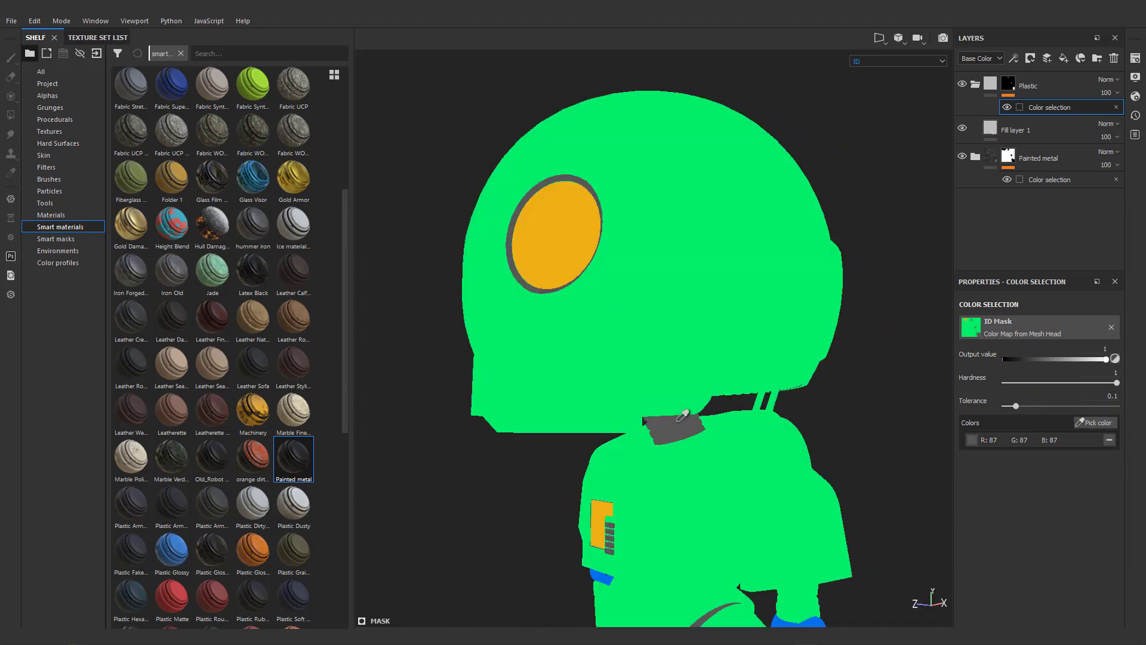
click(675, 426)
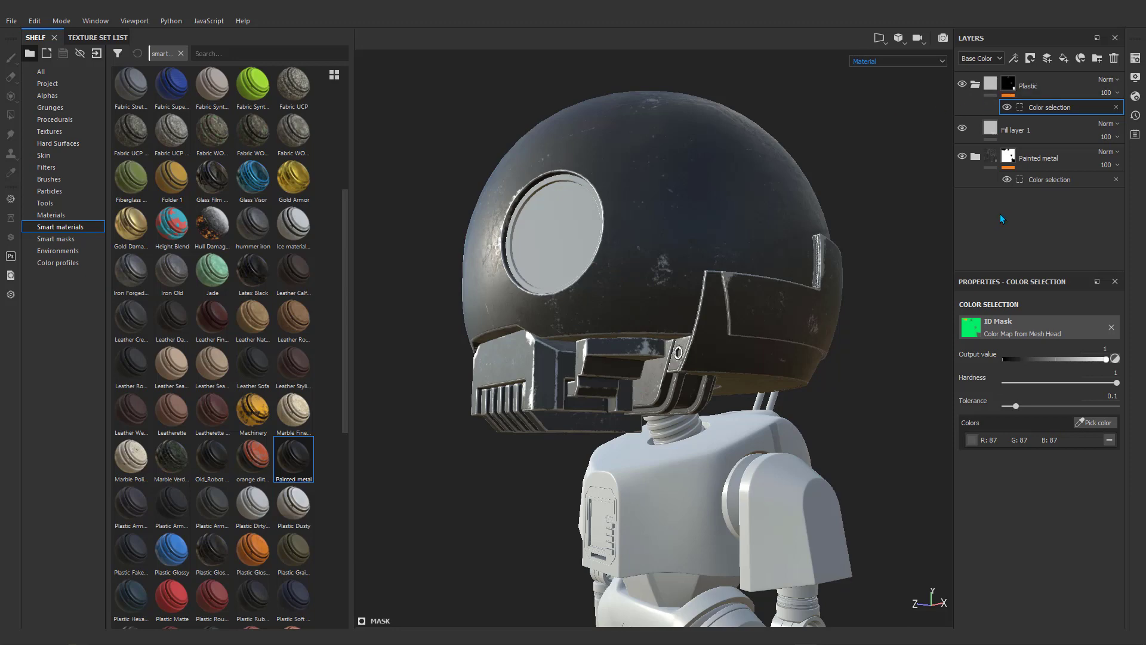
Inspect the robot head from both sides and compare its ID map view with the Material view.
alt+drag(509, 234, 578, 225)
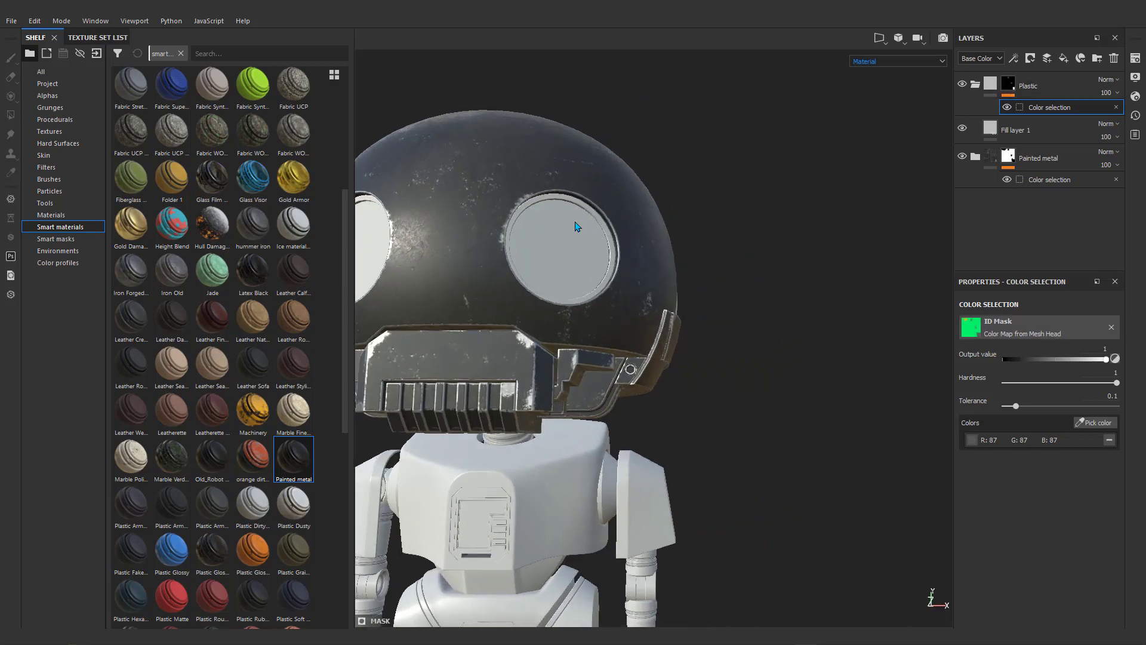
alt+drag(601, 262, 702, 287)
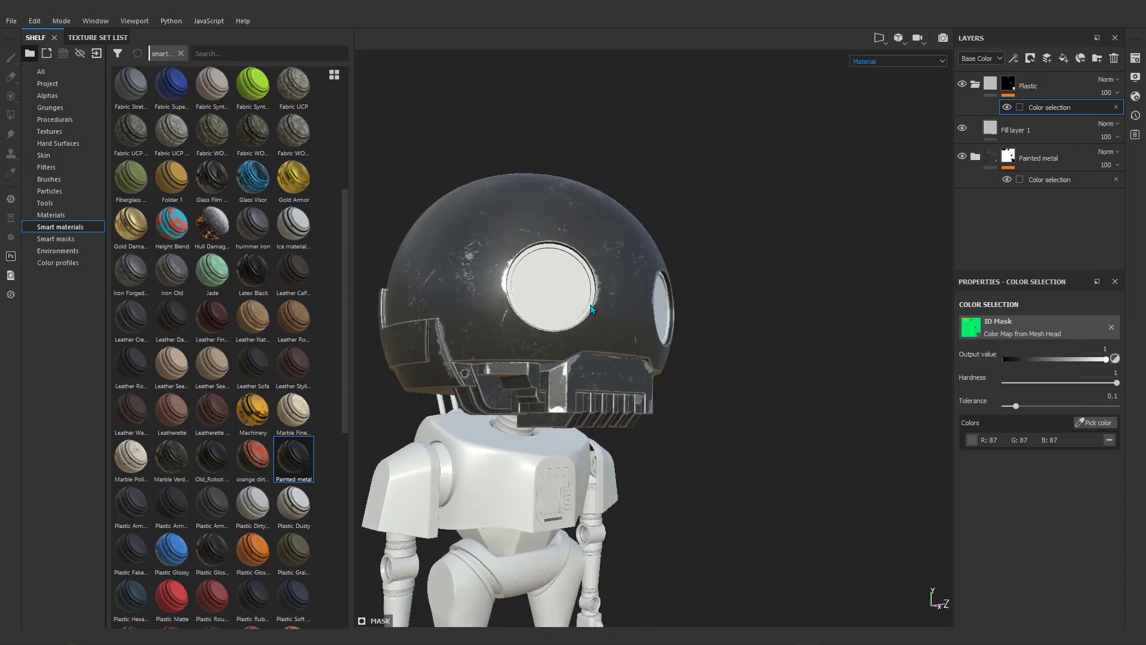
click(892, 62)
click(883, 128)
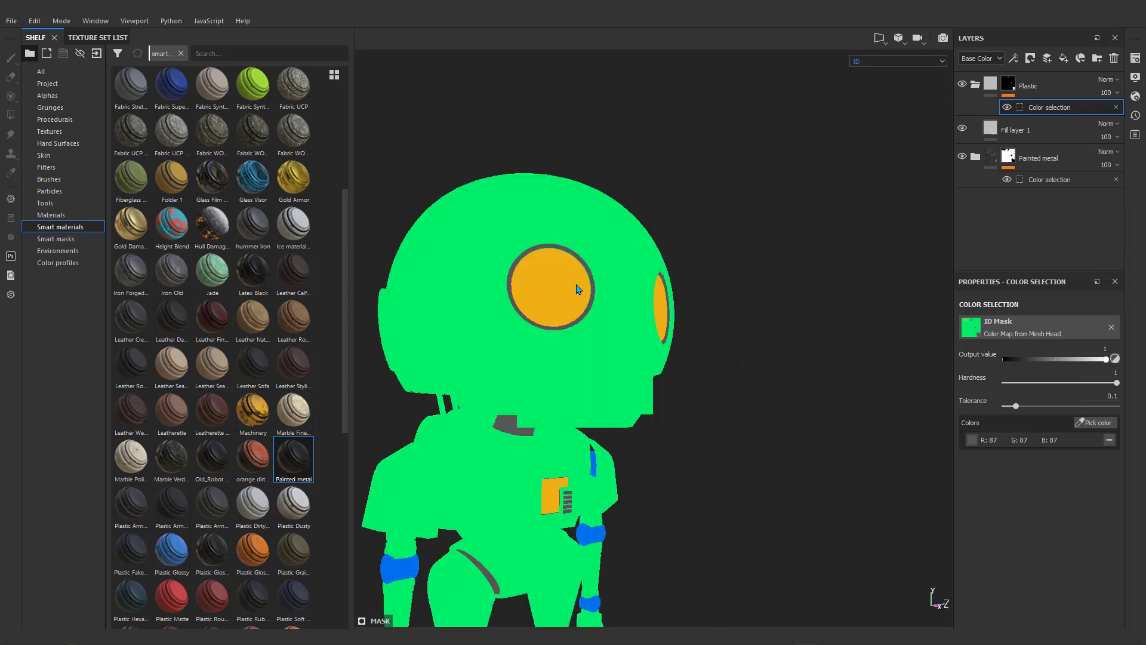
click(895, 61)
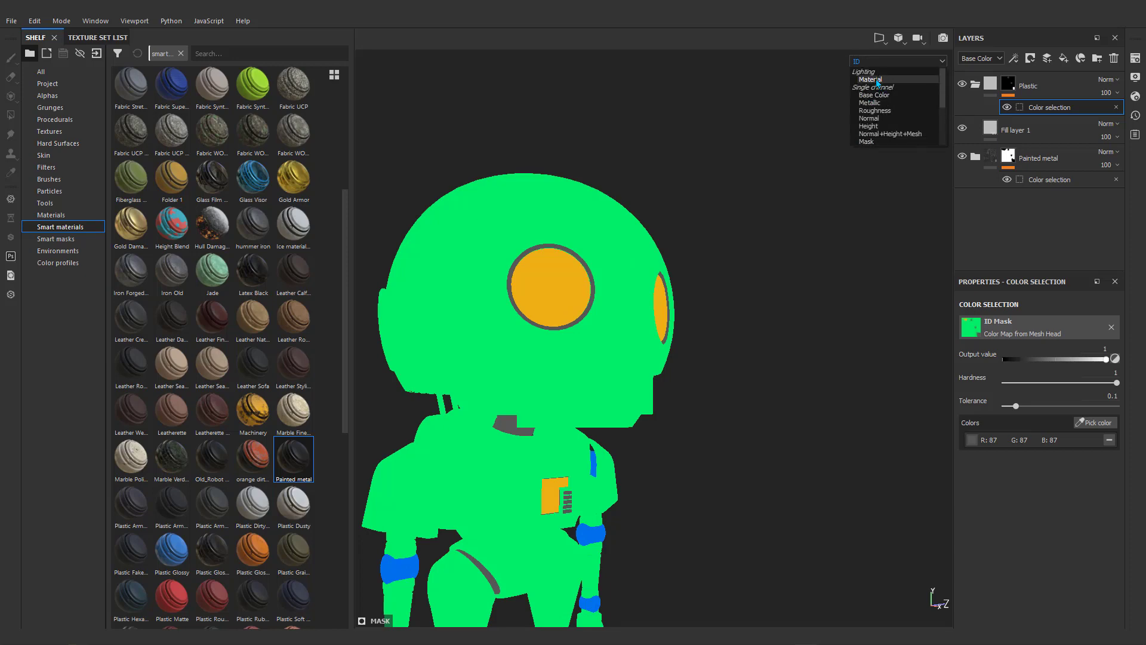
click(875, 80)
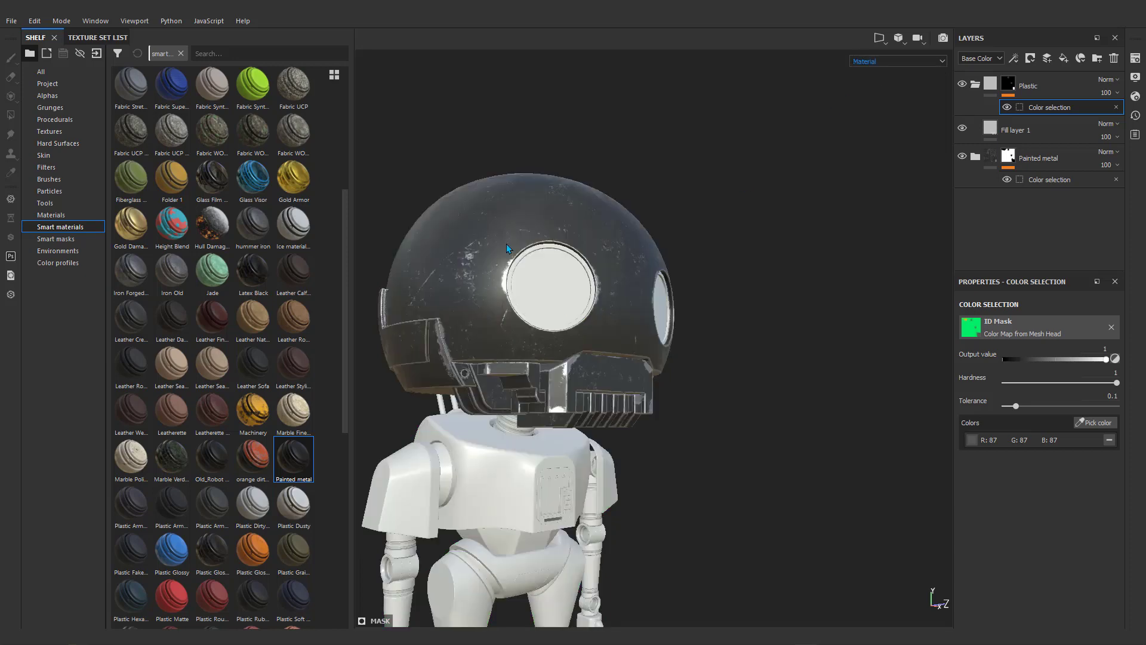
Set the base colour of the Plastic folder's fill layer to a dark grey with RGB values of 0.024.
scroll(523, 258, up, 5)
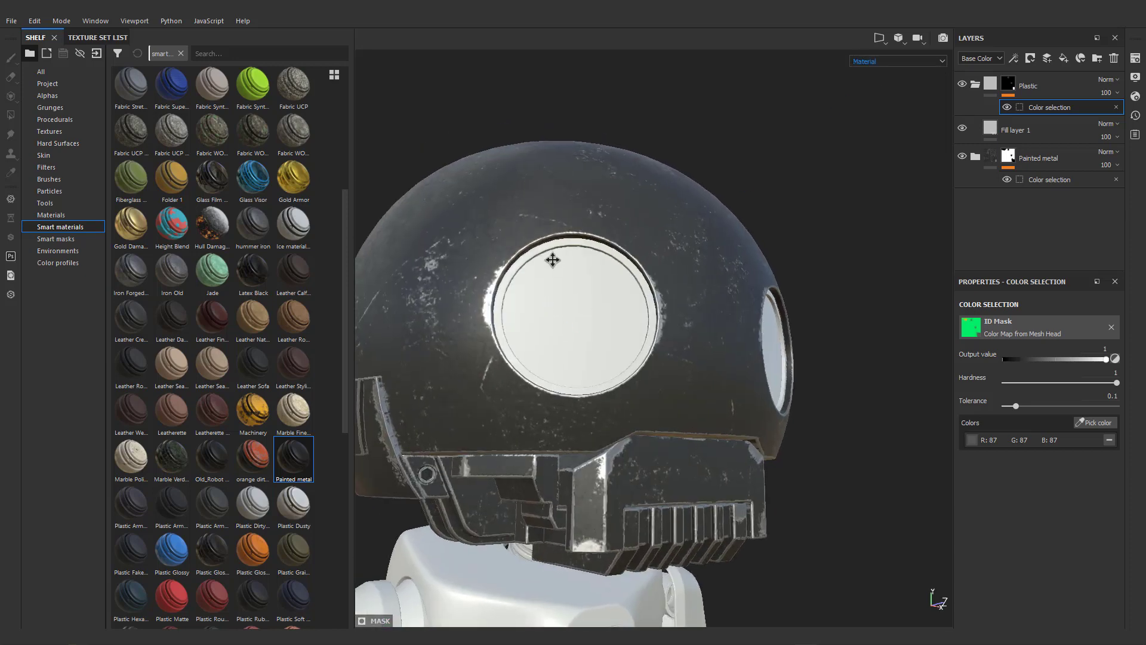
alt+middle_drag(553, 260, 516, 198)
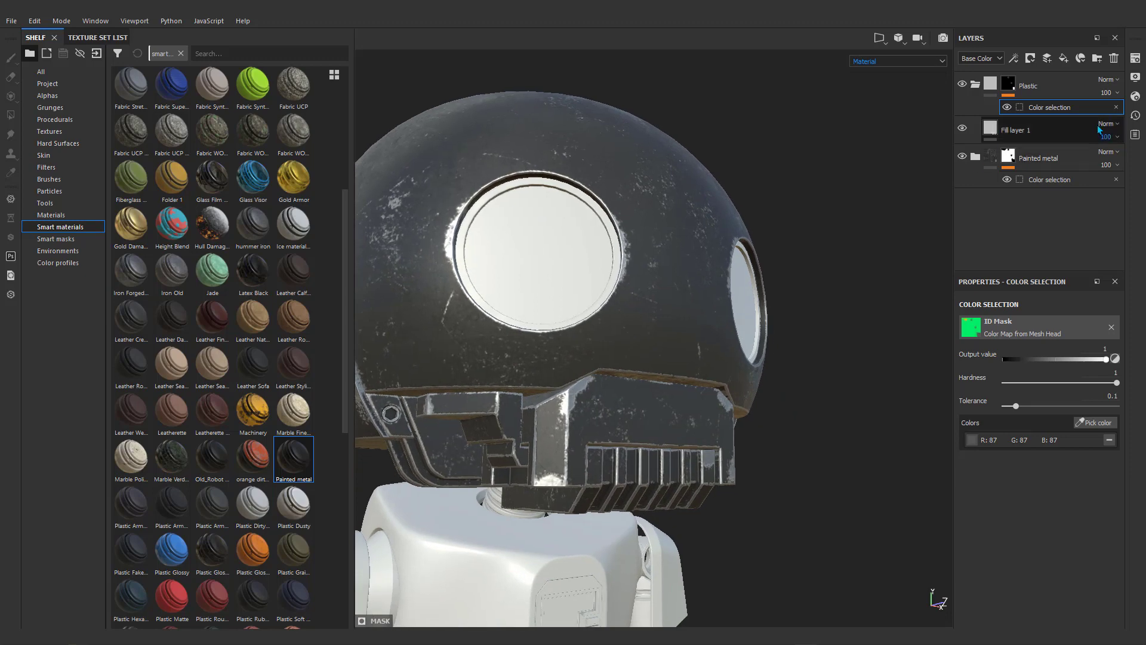
click(1034, 128)
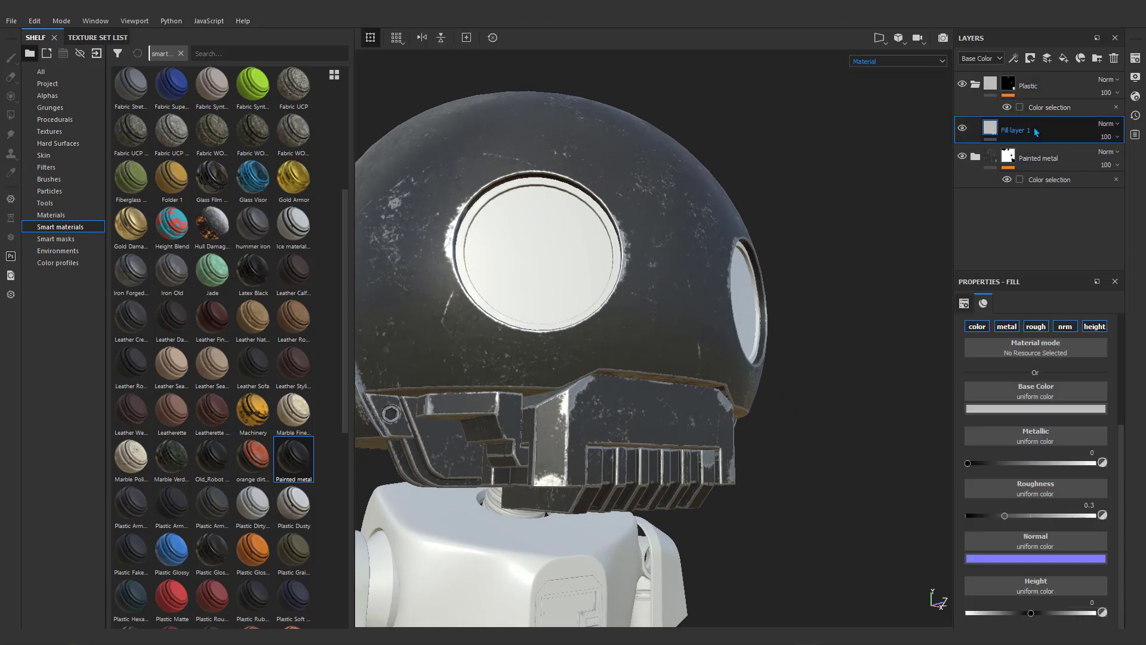
click(1032, 410)
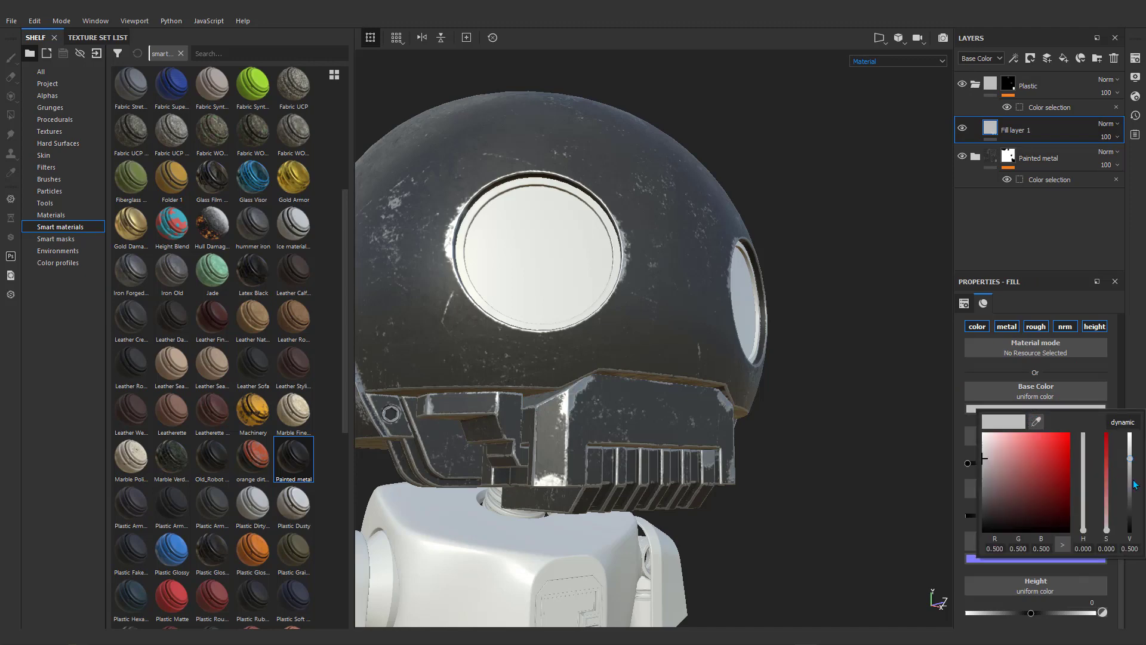
drag(1135, 484, 1130, 519)
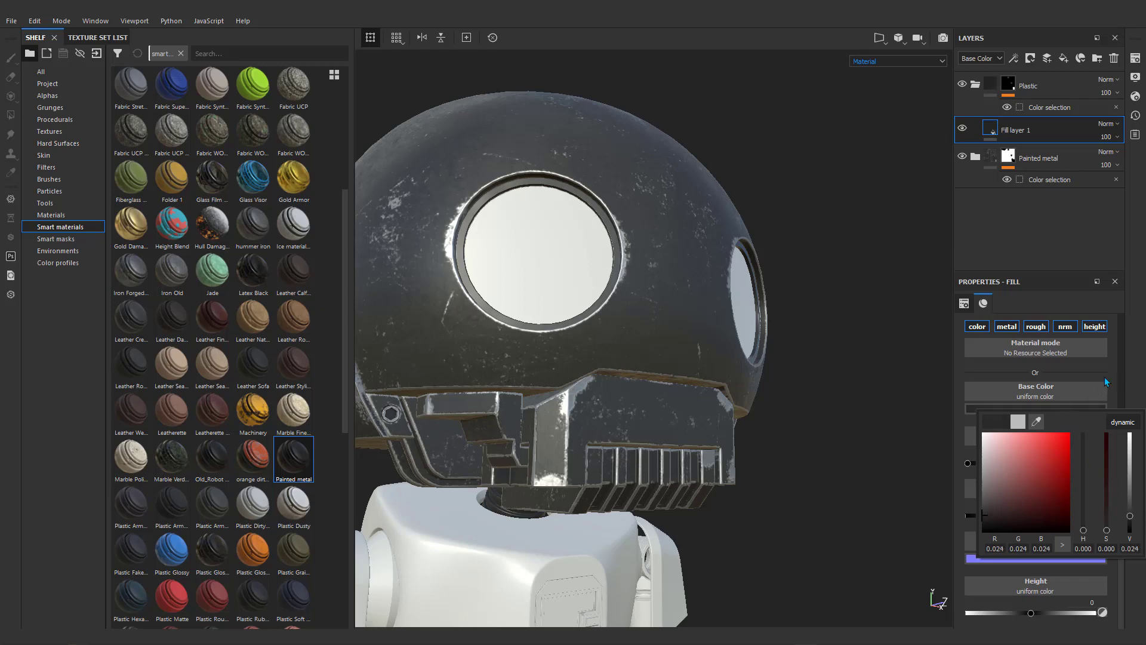
click(1104, 375)
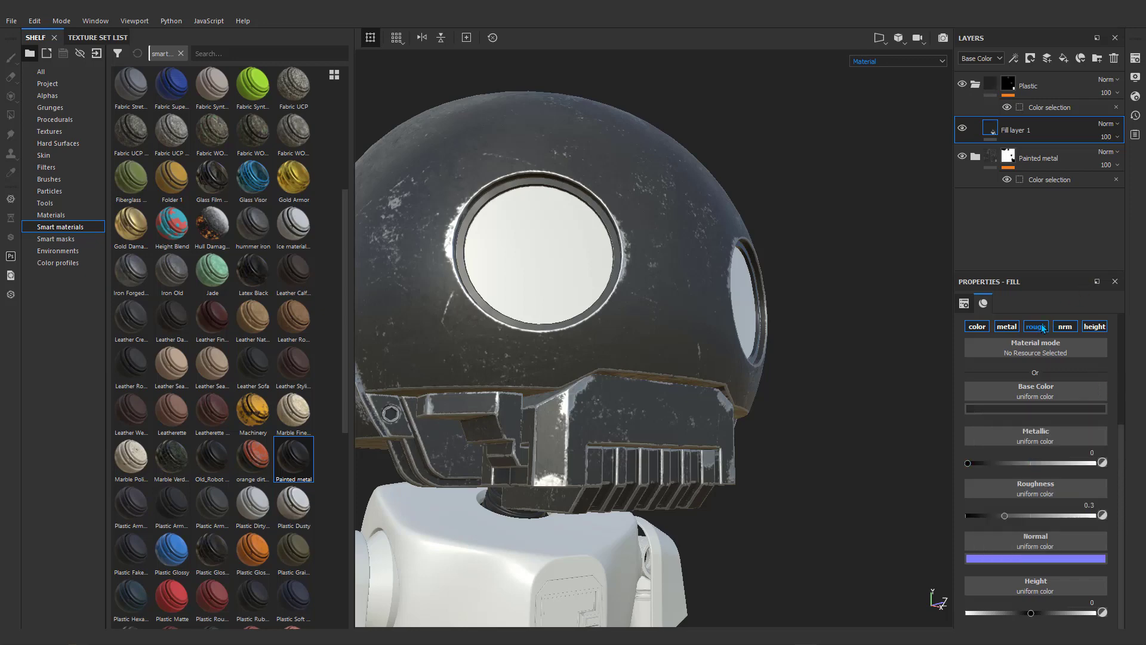
Disable the fill layer's metal, rough, normal and height channels, keeping only colour, and rename the layer "Base Color".
scroll(1073, 330, up, 1)
click(1067, 338)
click(1090, 341)
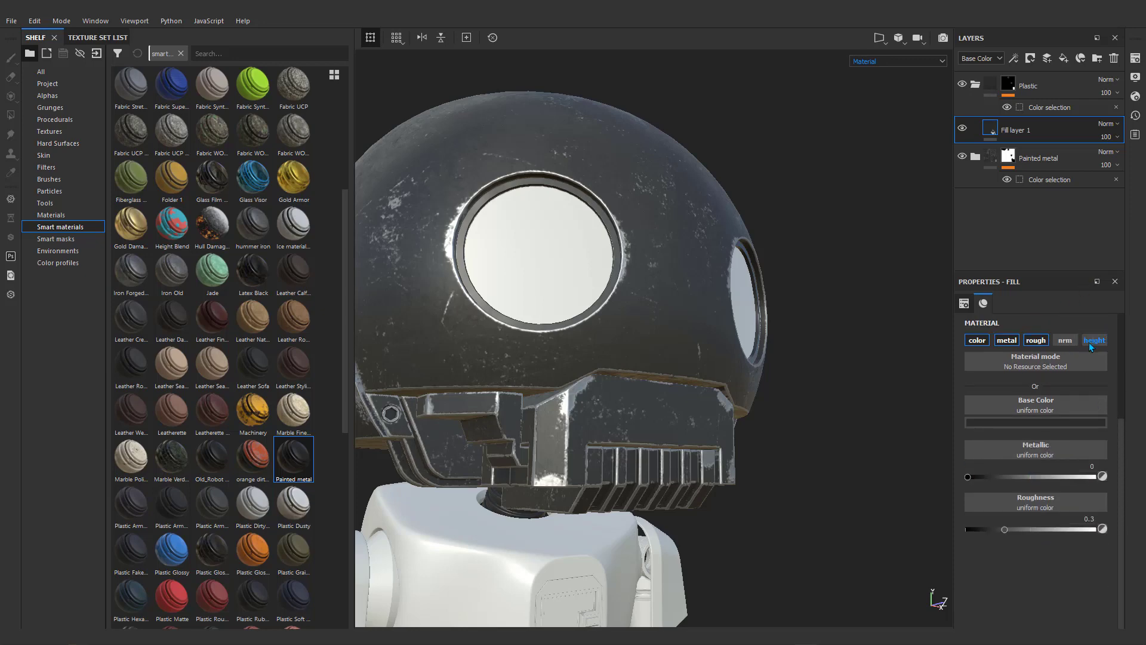
click(1009, 340)
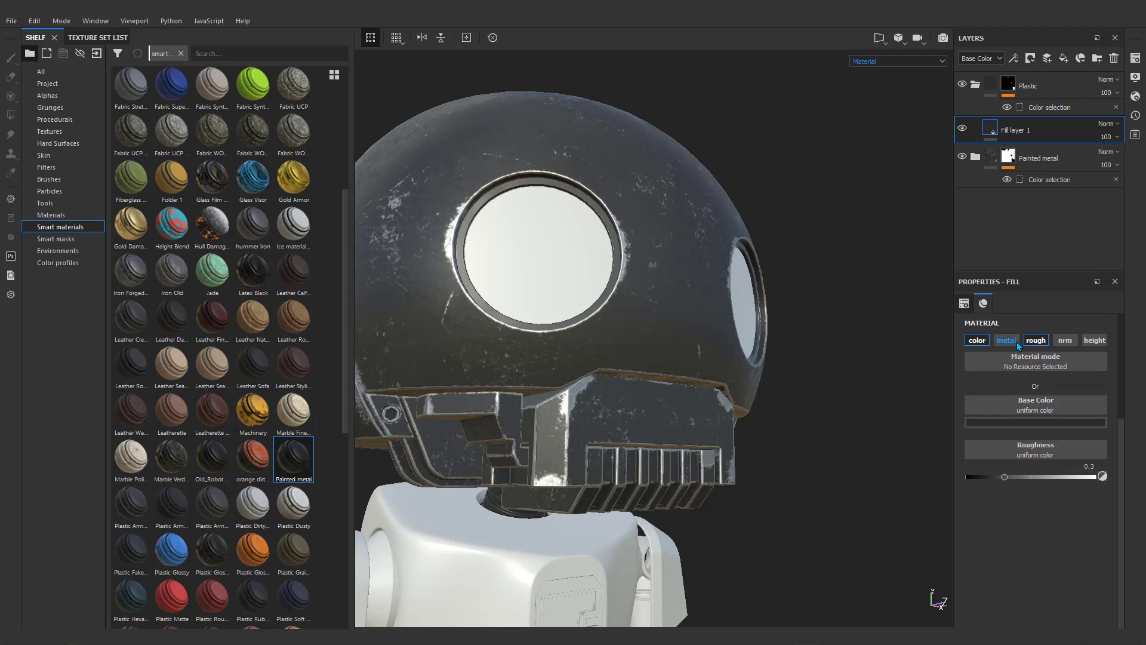
scroll(579, 300, up, 3)
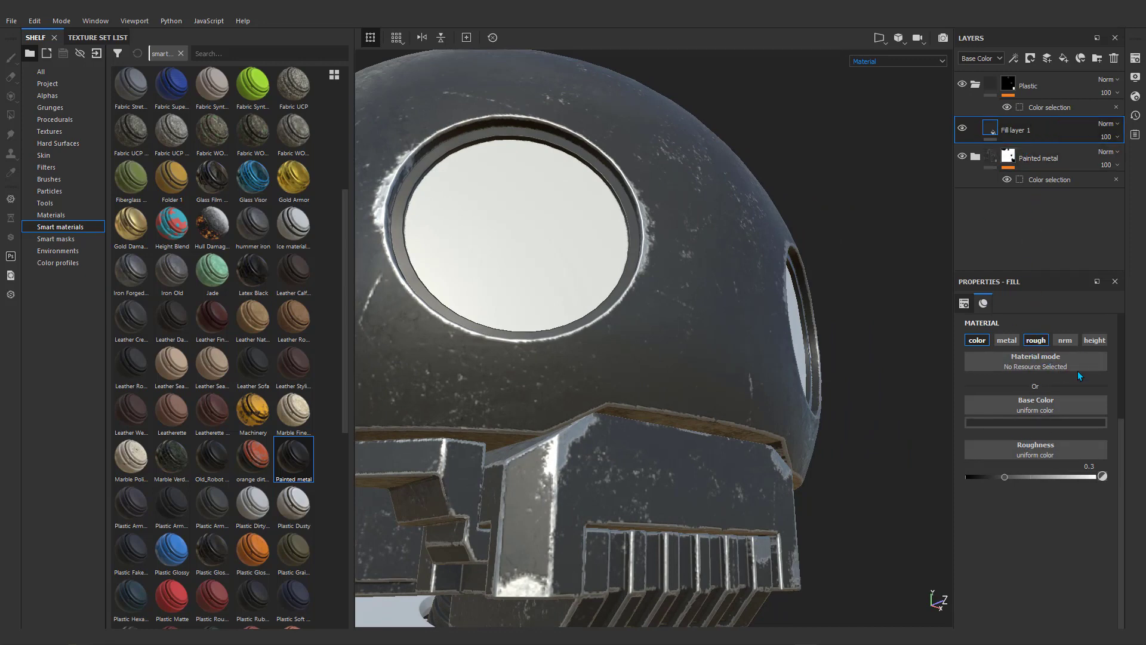
click(1035, 344)
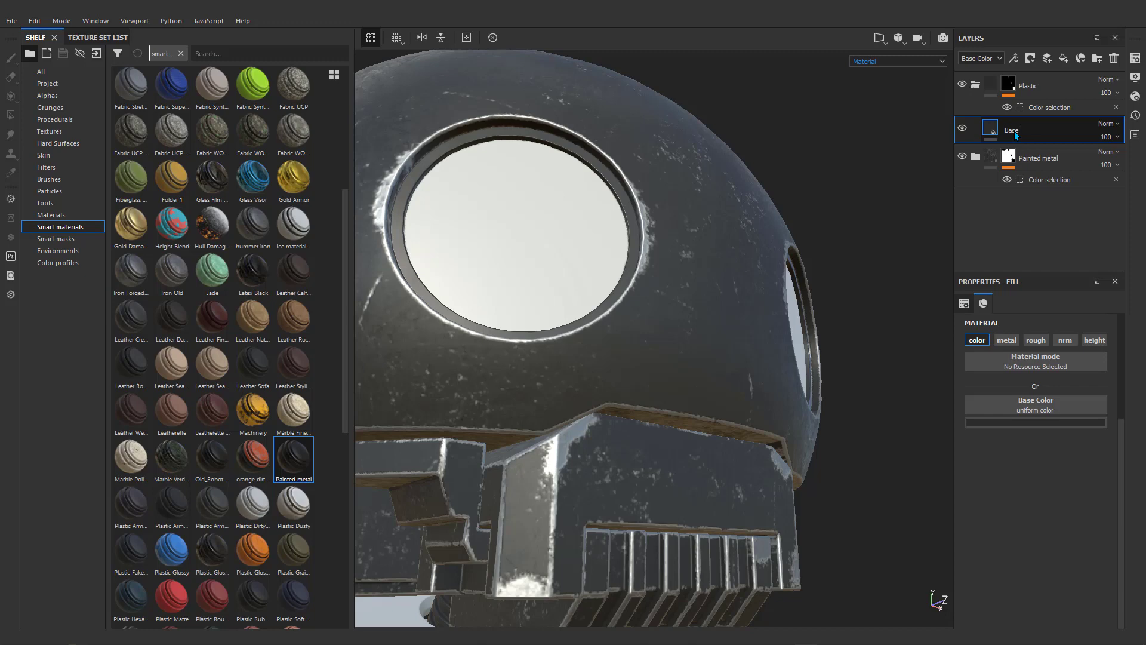
text(olor)
key(Return)
Add another fill layer above Base Color and leave only its roughness channel enabled.
click(1065, 60)
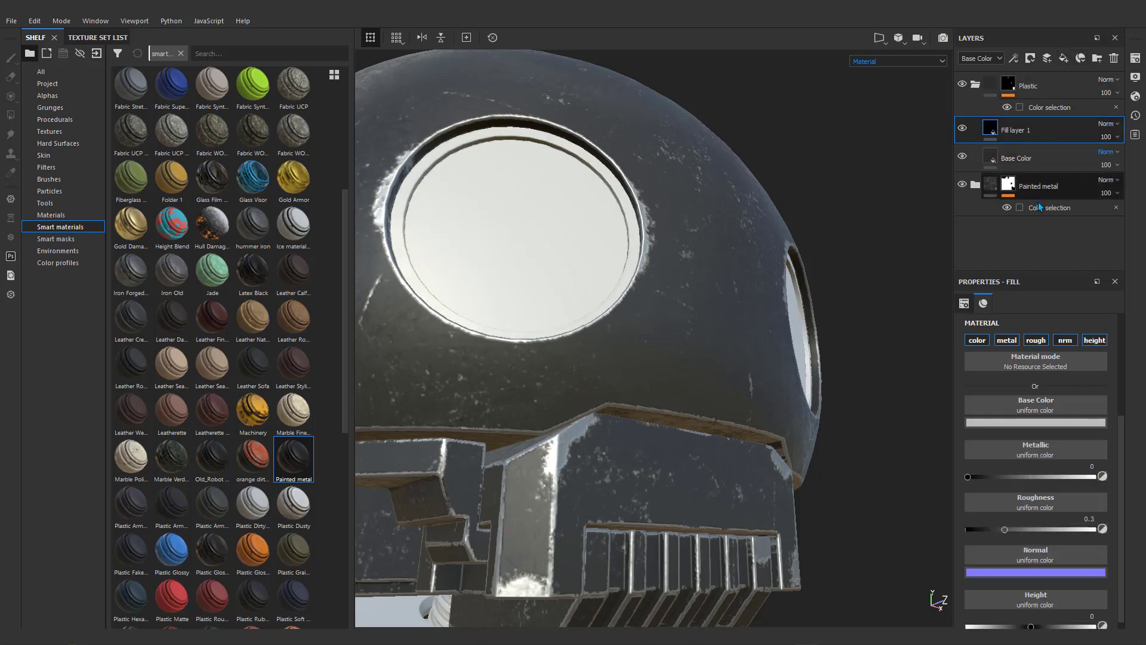
click(1007, 340)
click(976, 340)
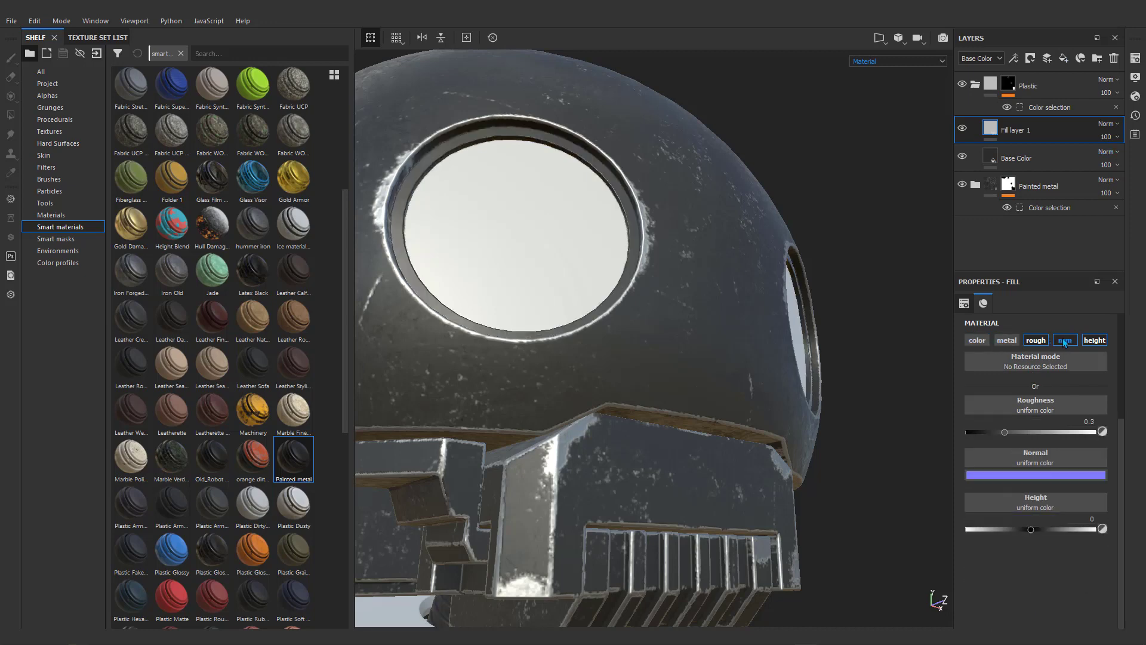
click(1064, 340)
click(1094, 339)
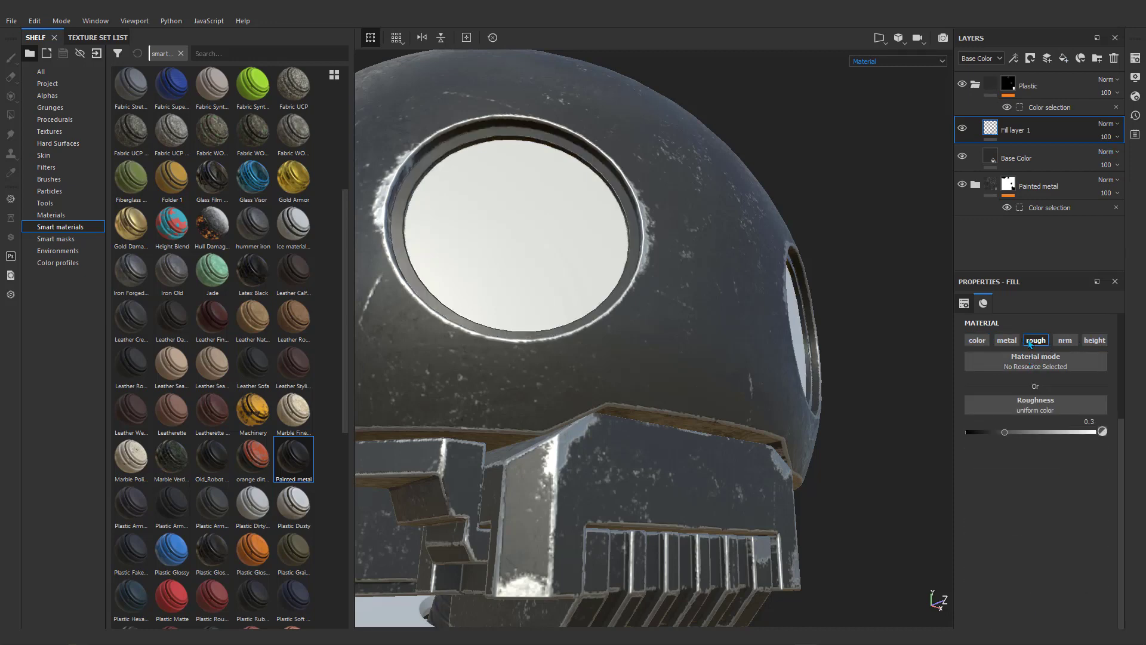
Assign the Grunge Scratches Dirty texture to the roughness of the new fill layer.
click(53, 108)
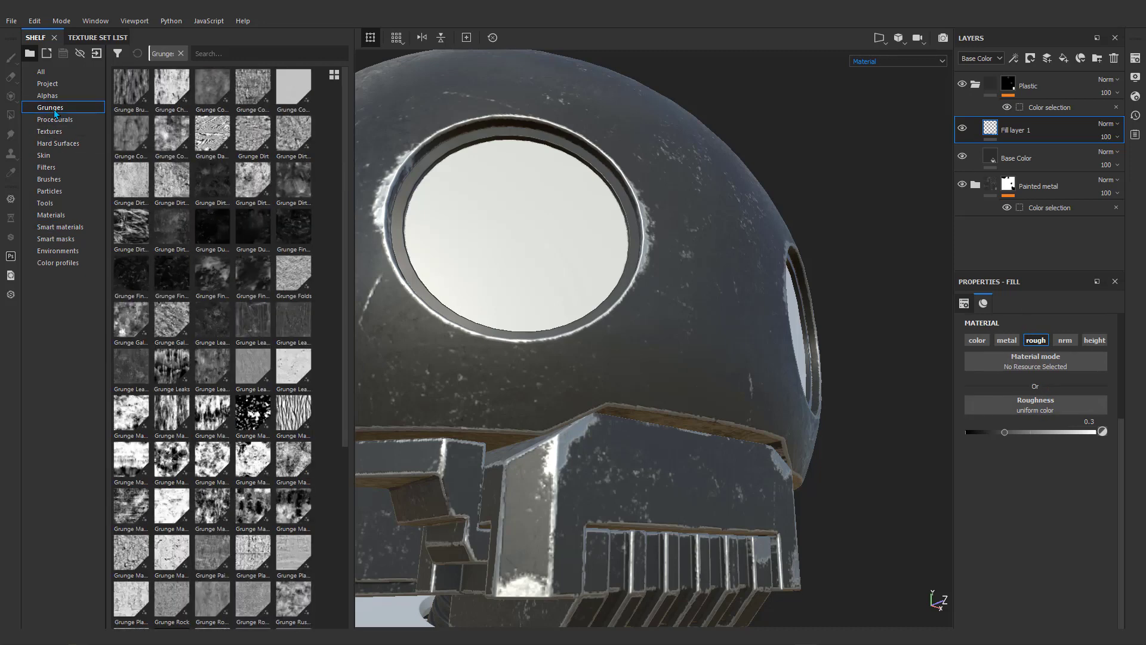
scroll(243, 457, down, 5)
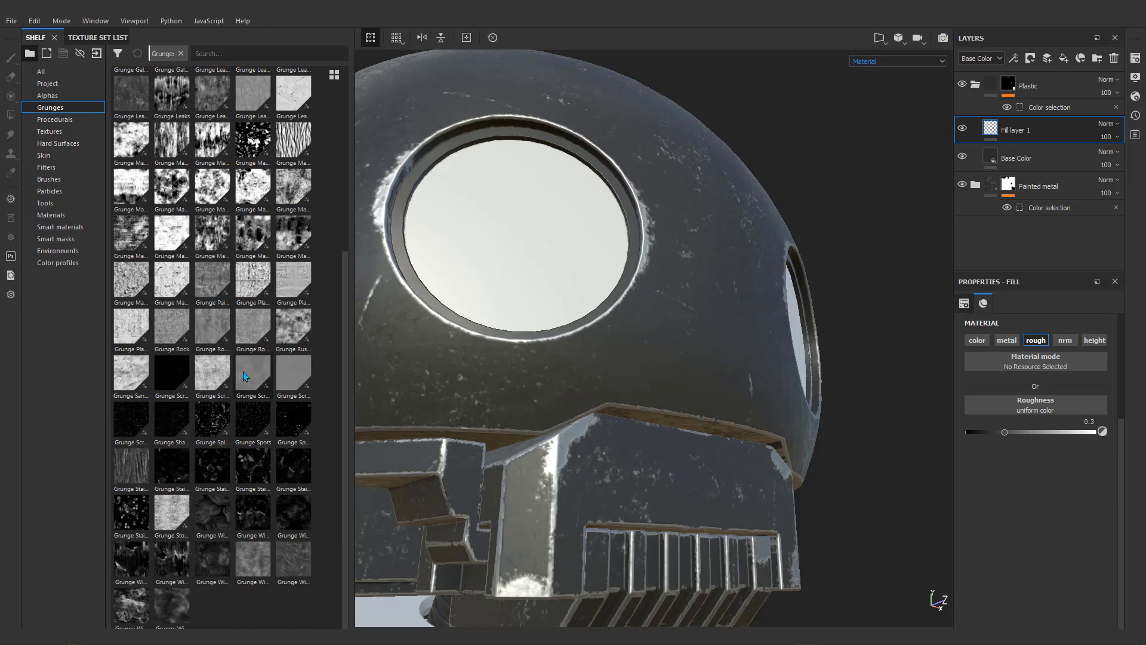
mouse_move(295, 369)
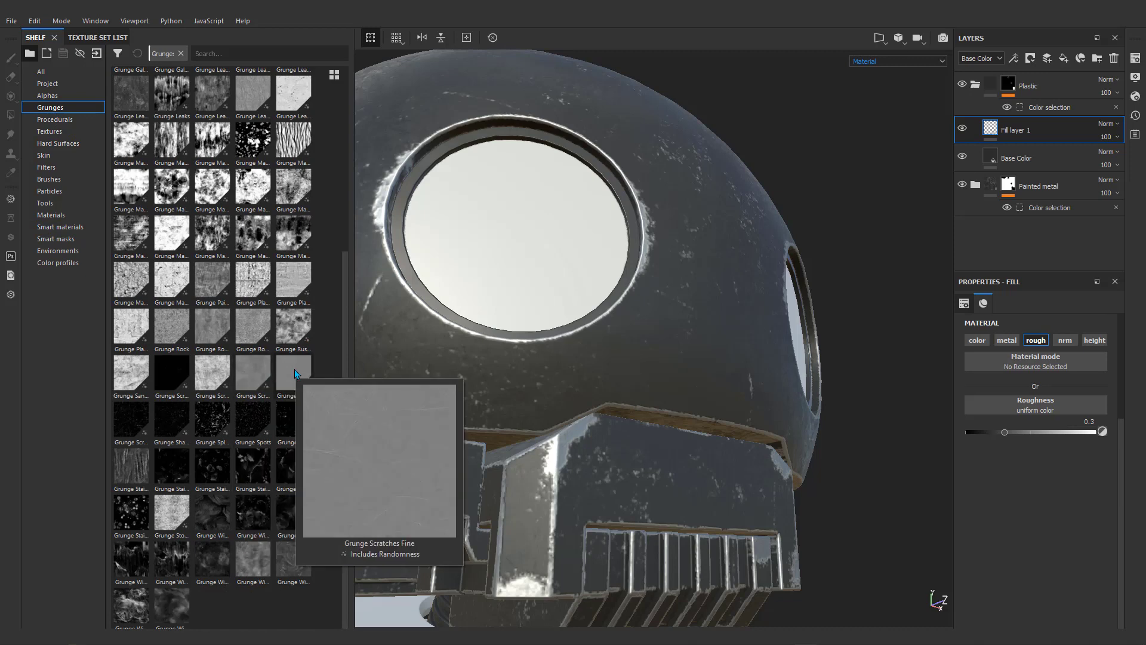
mouse_move(138, 416)
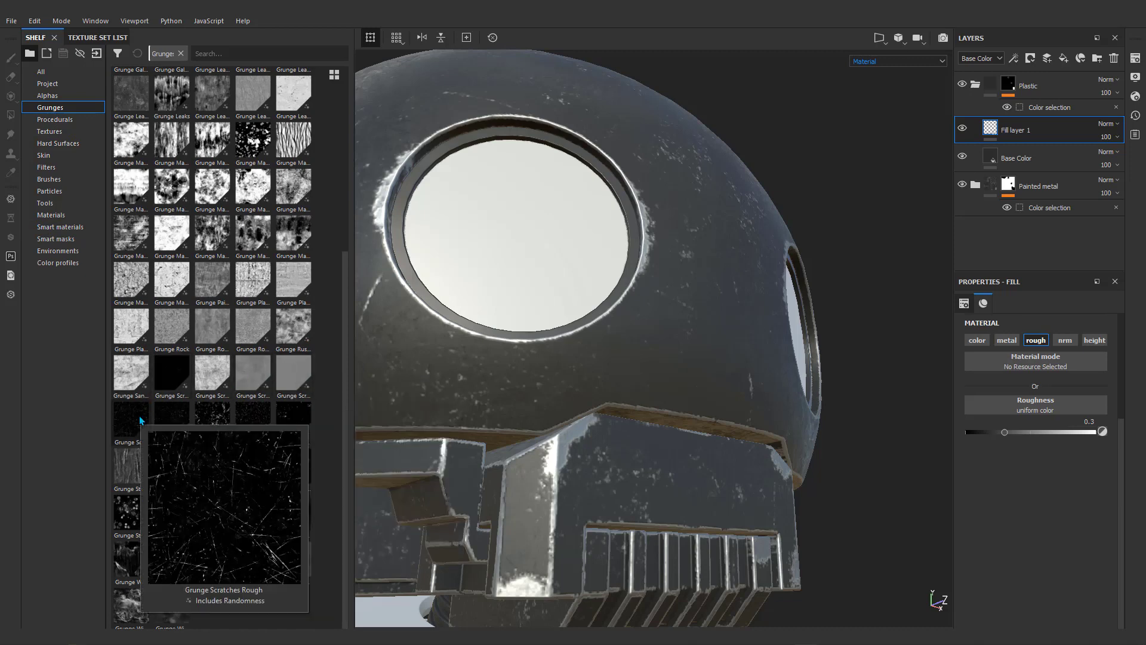
mouse_move(136, 383)
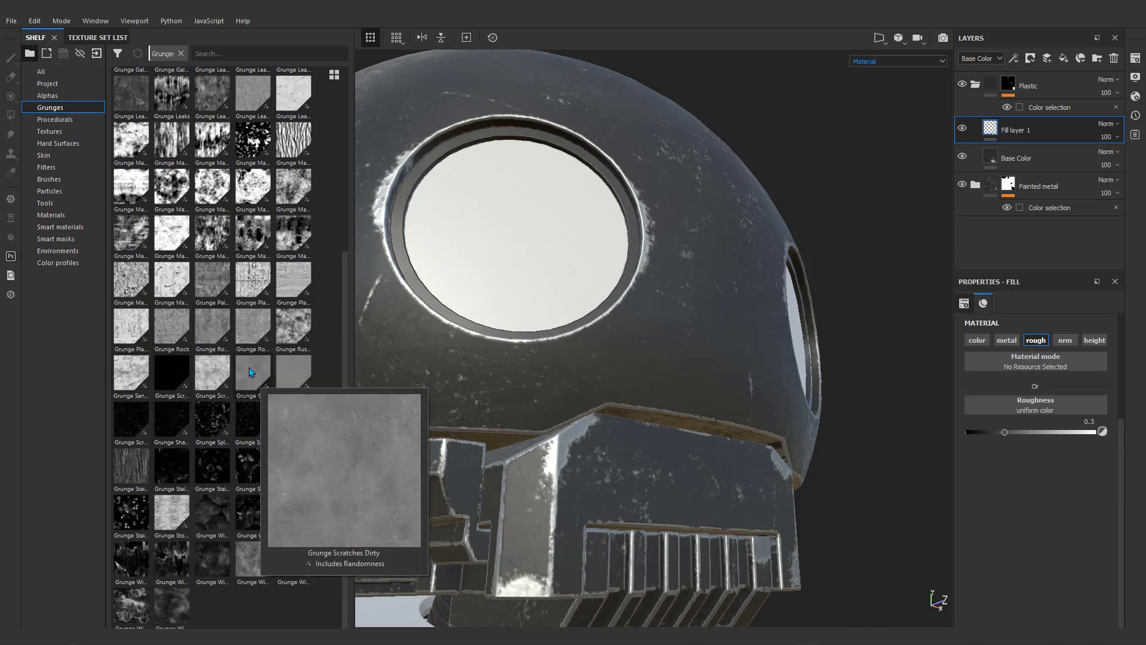
drag(248, 367, 1033, 407)
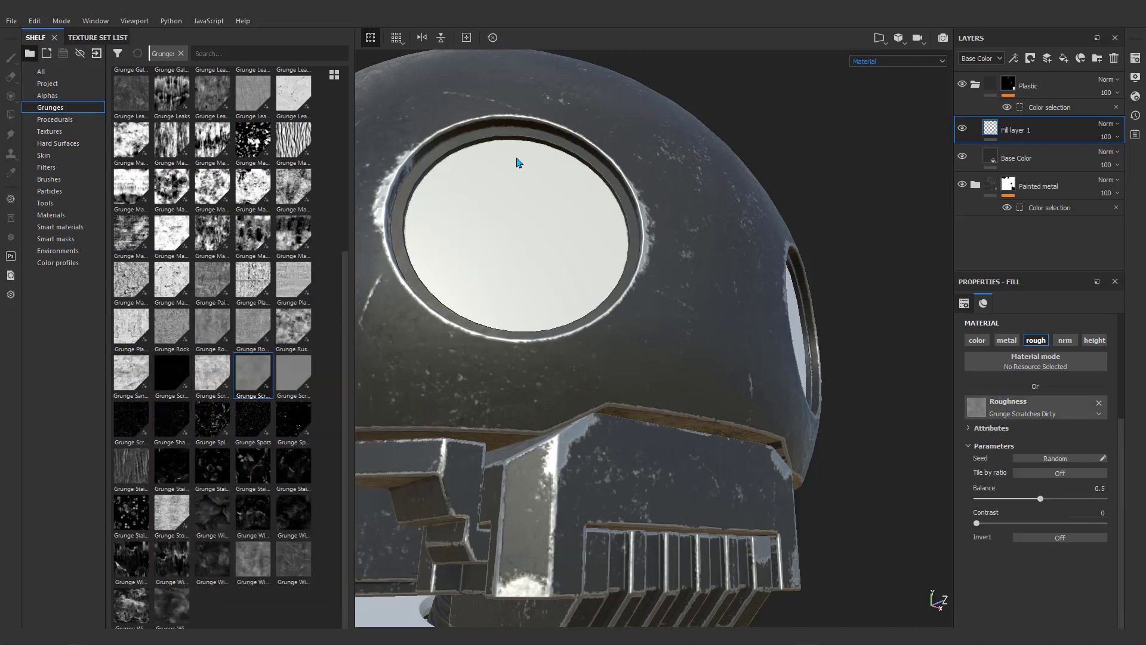
Rename the fill layer holding the scratches texture to "Roughness".
scroll(440, 174, up, 5)
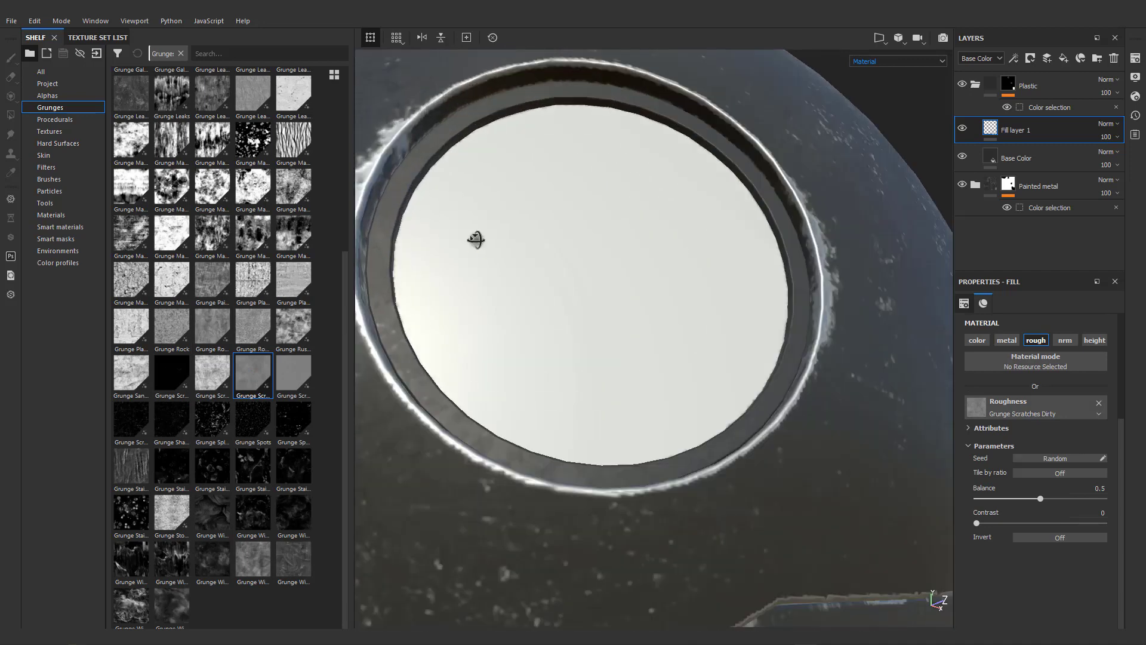
alt+drag(407, 230, 623, 256)
mouse_move(623, 255)
shift+right_down()
mouse_move(588, 253)
mouse_move(657, 256)
mouse_move(624, 261)
shift+right_up()
mouse_move(661, 261)
alt+mouse_down()
mouse_move(706, 249)
mouse_move(740, 289)
mouse_move(736, 266)
mouse_move(657, 285)
mouse_move(670, 261)
alt+mouse_up()
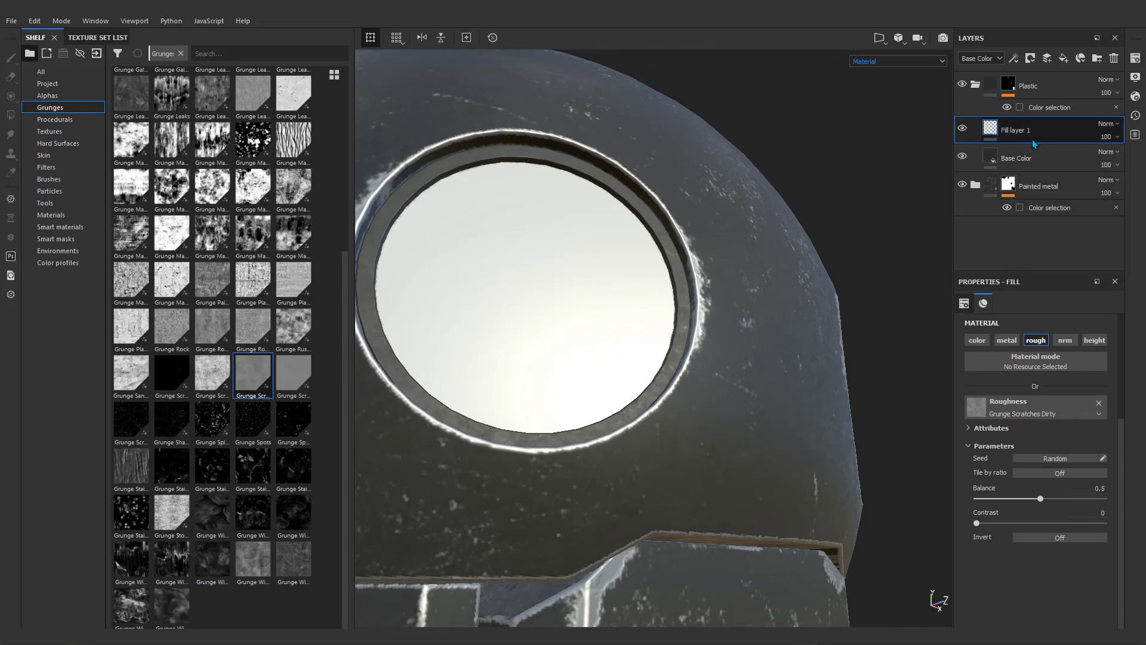
double_click(1014, 130)
text(Roughness)
key(Return)
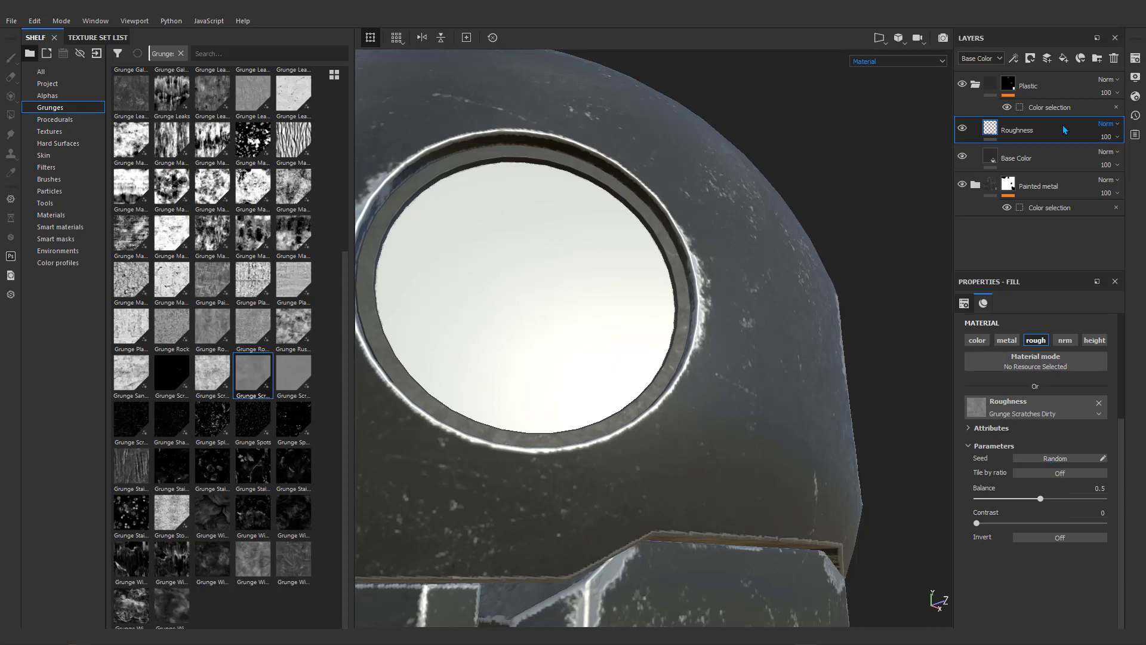
Add a levels effect to the Roughness layer, affecting the Roughness channel, with the midtone value at 1.061.
click(1014, 57)
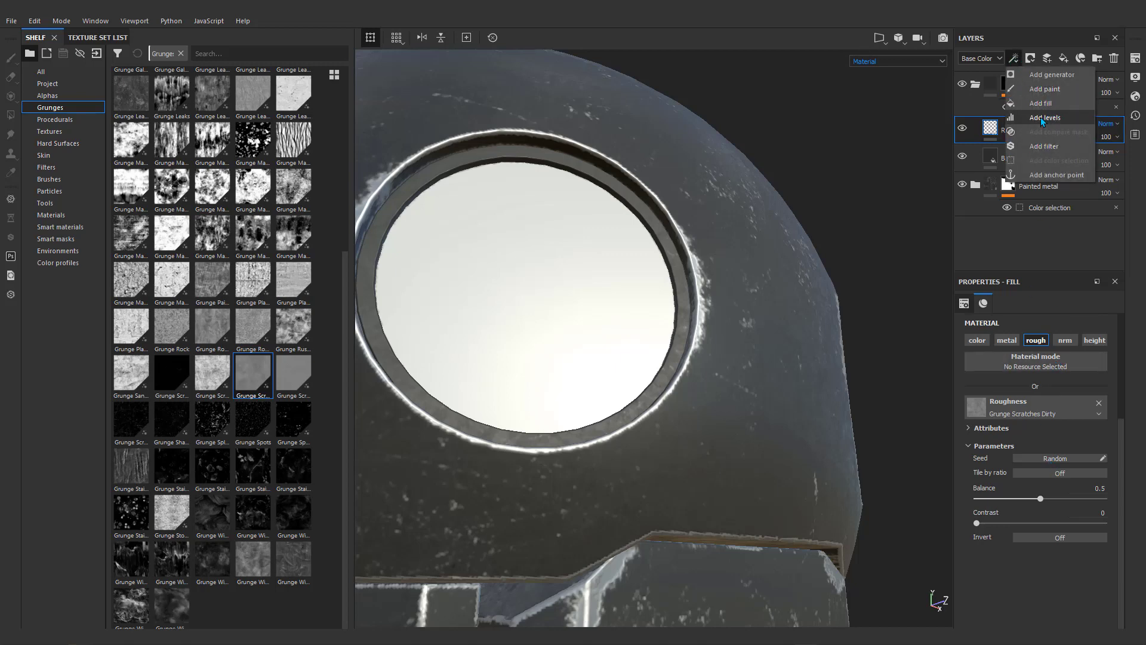
click(1040, 117)
click(1040, 323)
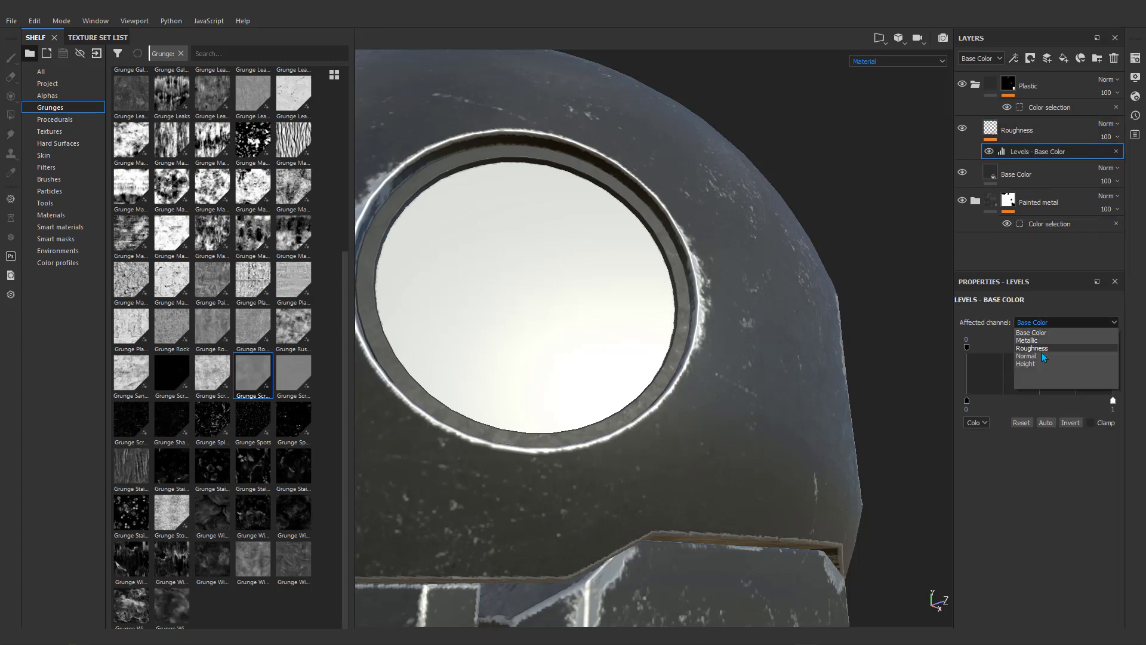
click(1039, 349)
mouse_move(1039, 348)
mouse_down()
mouse_move(1062, 346)
mouse_move(1040, 347)
mouse_up()
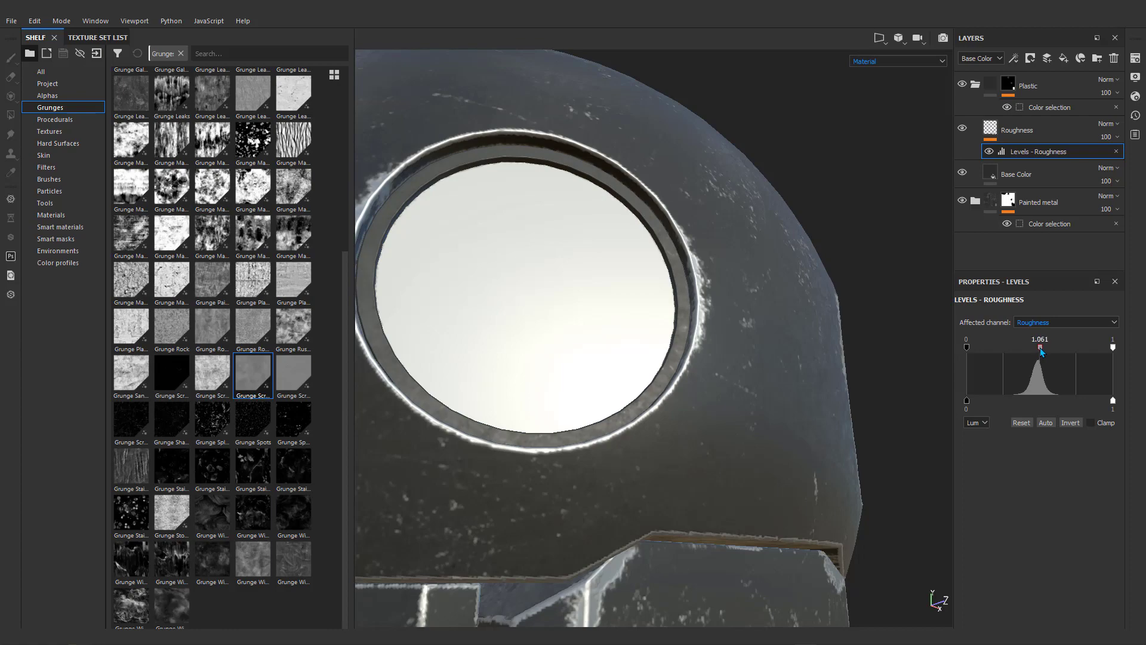
Examine the plastic ring's roughness around the robot's eye from several angles and distances.
alt+drag(684, 340, 542, 338)
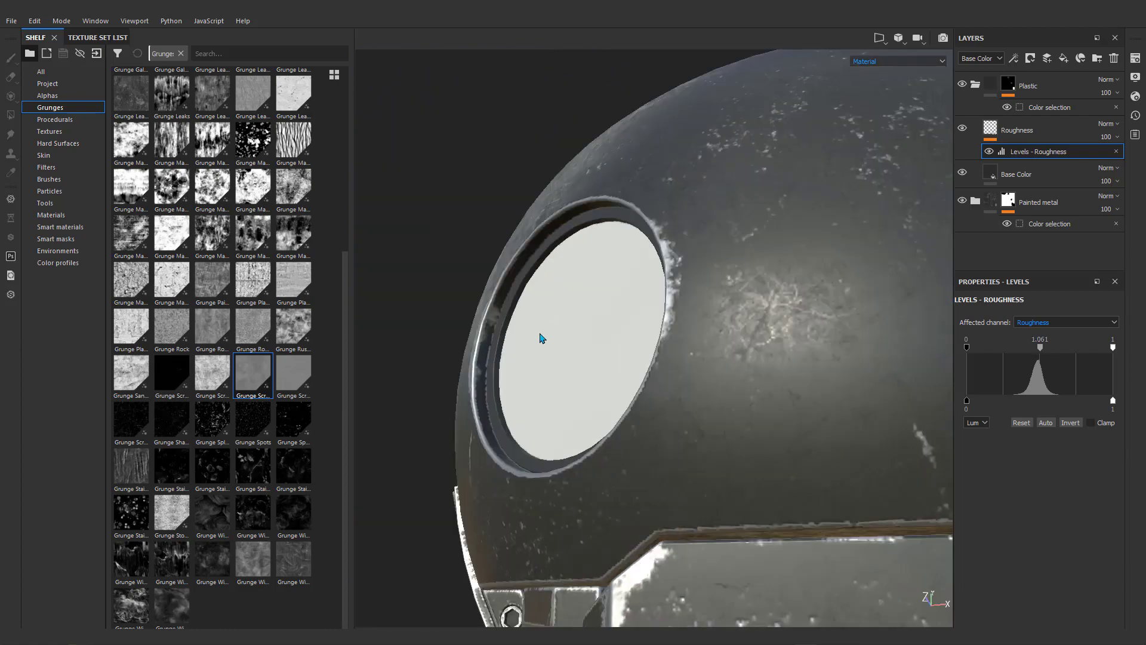
scroll(543, 337, up, 3)
scroll(585, 333, down, 5)
alt+drag(818, 317, 460, 441)
scroll(462, 380, down, 3)
scroll(462, 381, up, 8)
scroll(578, 398, down, 6)
alt+drag(579, 397, 601, 307)
scroll(601, 304, up, 6)
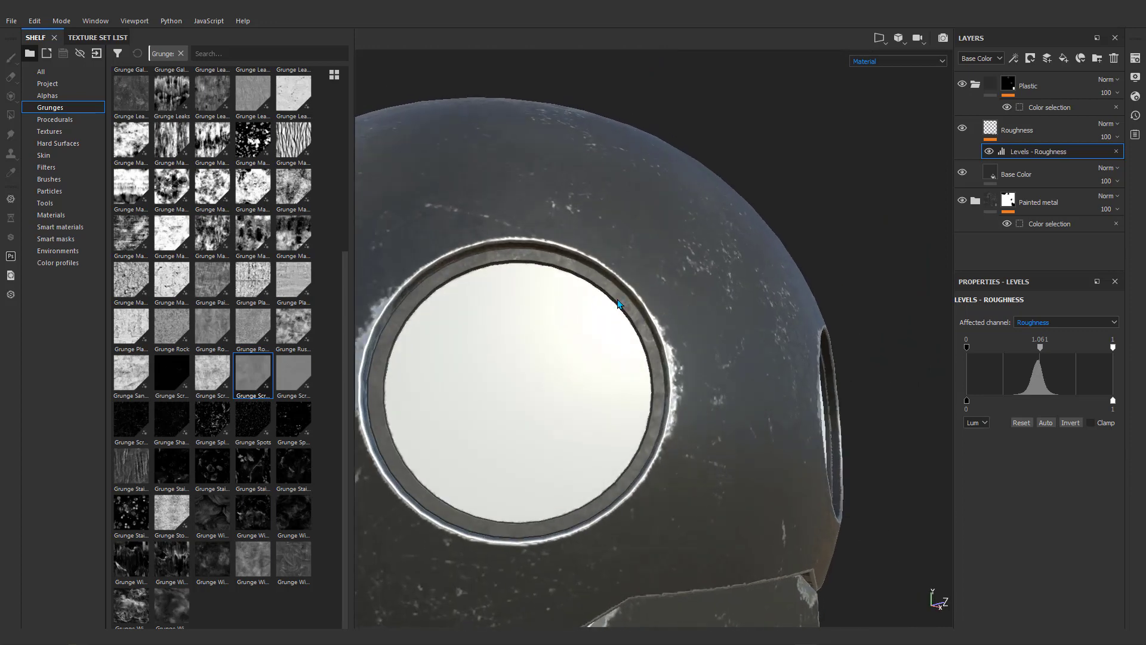
alt+drag(470, 277, 507, 259)
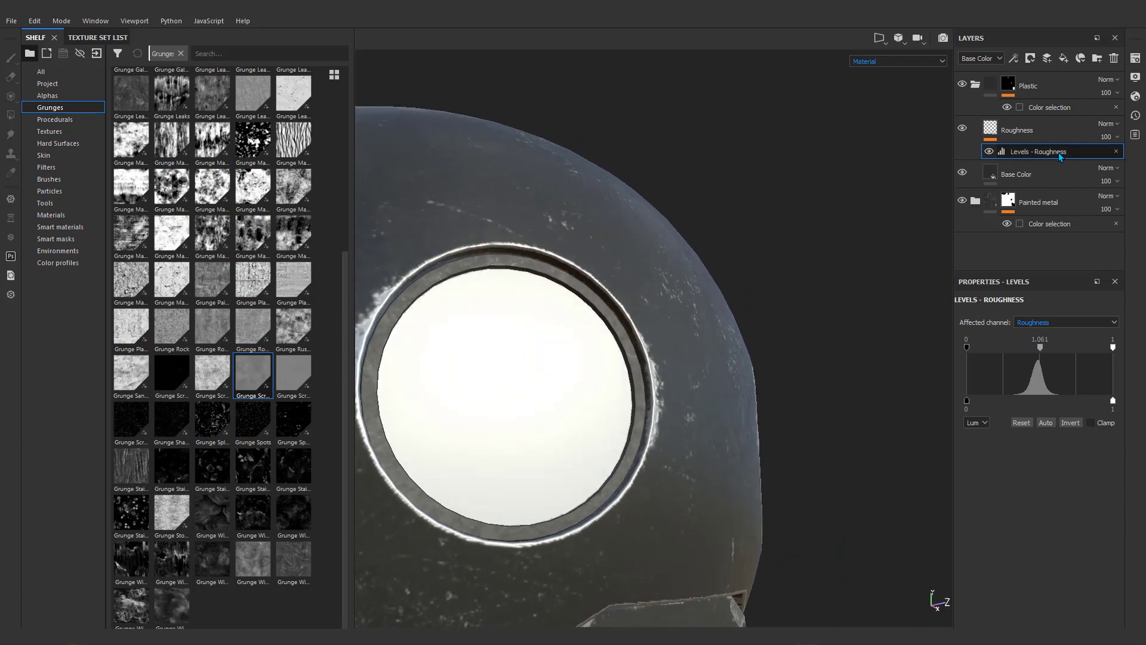
Add a fill layer above Roughness with only its height channel enabled, and name it "Hight".
click(1051, 132)
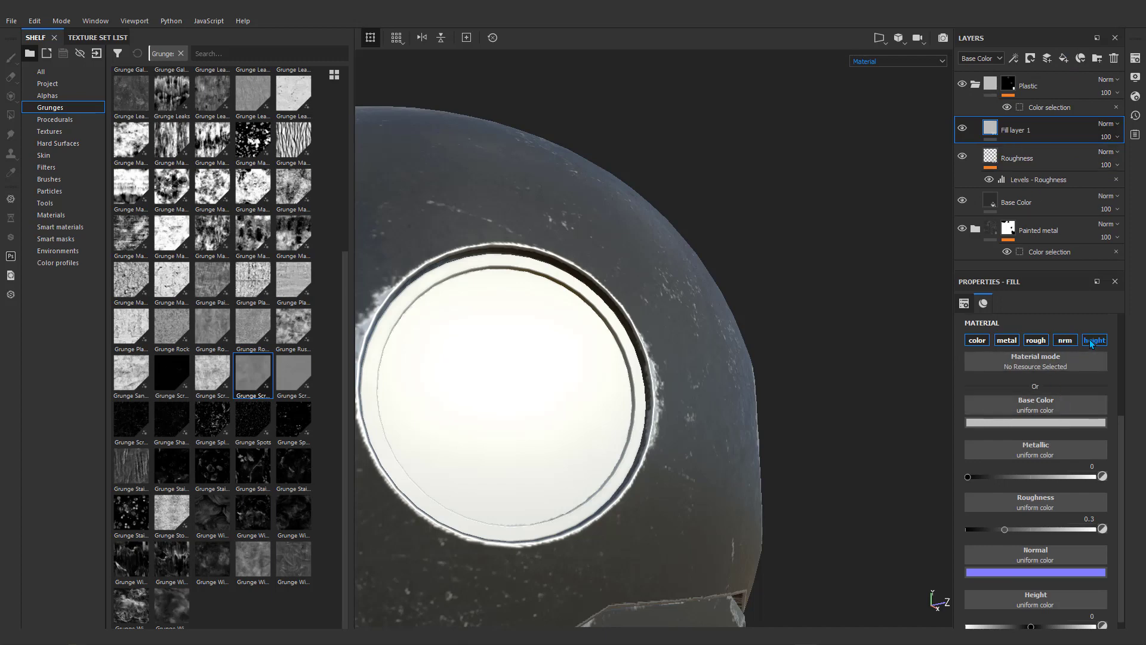
click(1065, 340)
click(1039, 340)
click(1007, 340)
click(977, 339)
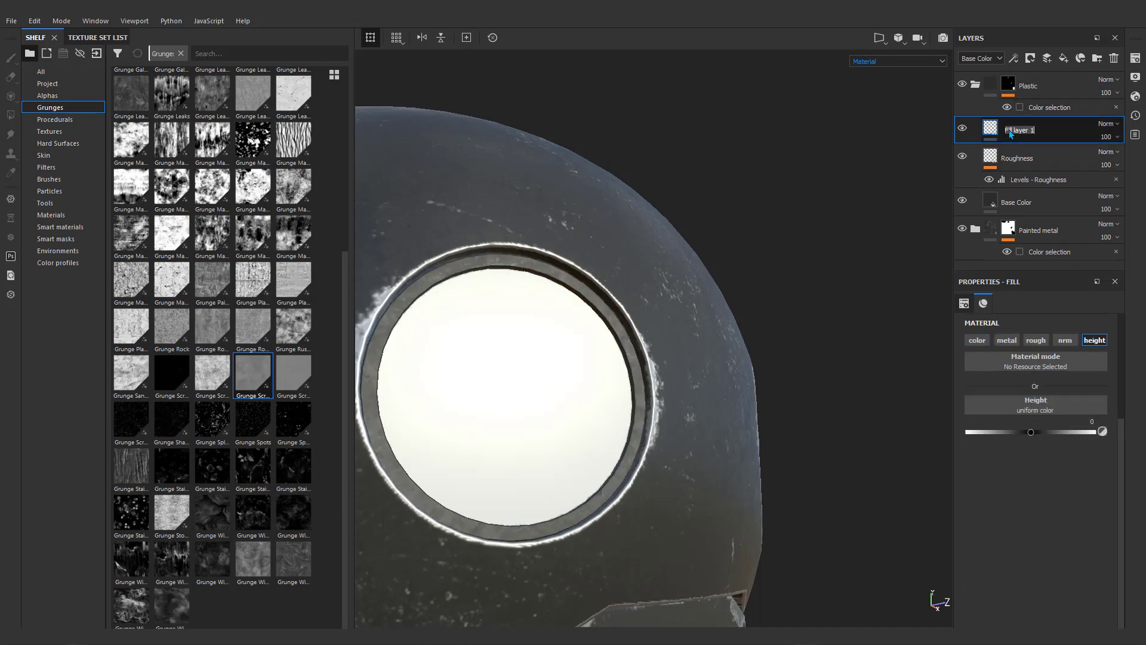
text(Hight)
Add a fill effect to the Hight layer and leave only its height channel enabled.
click(1015, 57)
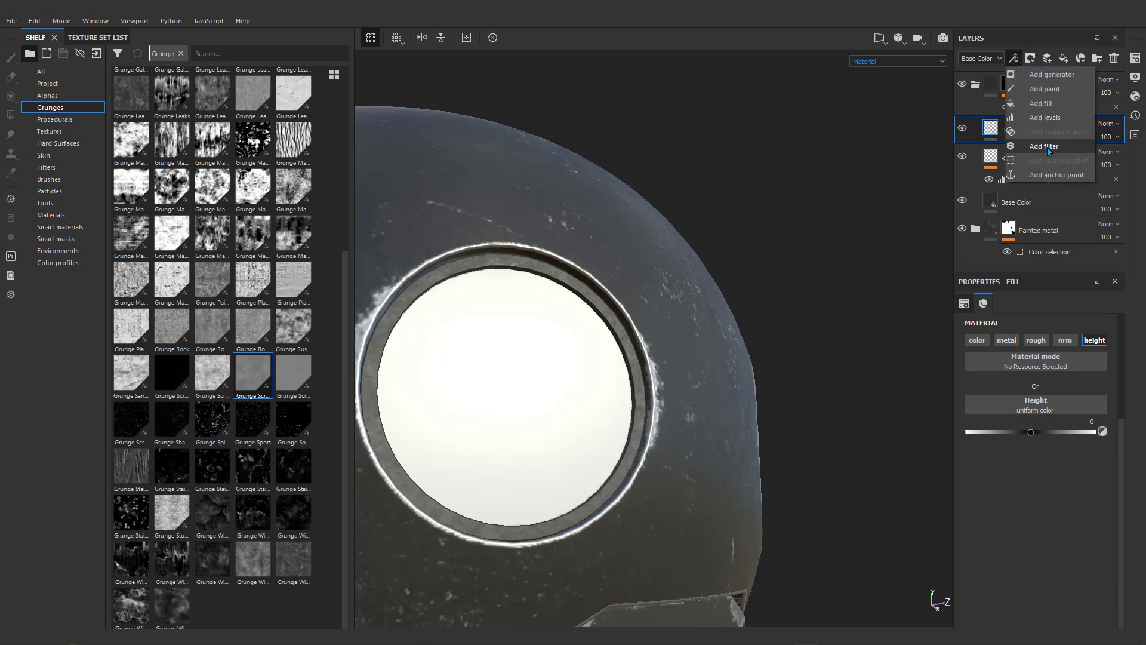
click(1041, 104)
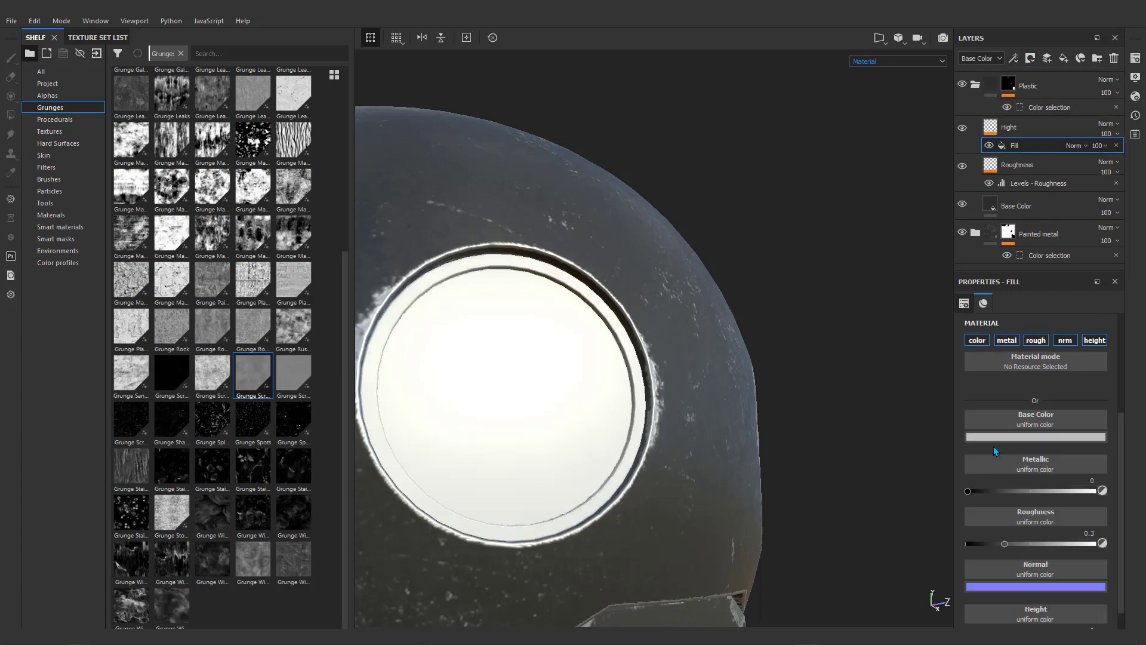
click(1028, 341)
click(1028, 340)
click(1006, 340)
click(976, 340)
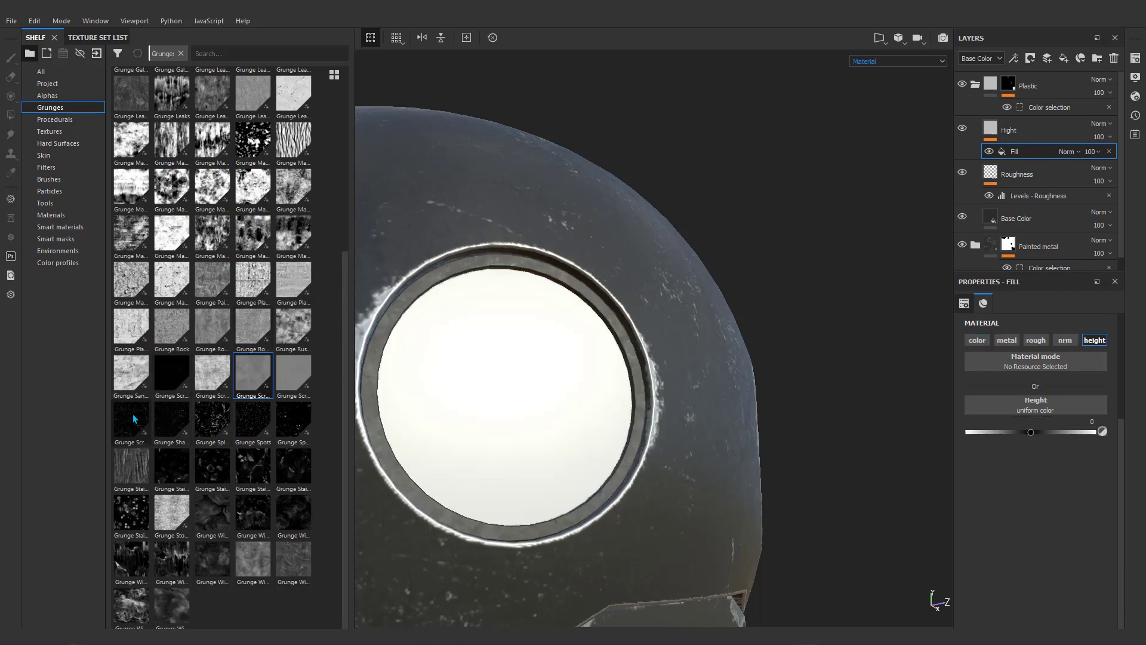
Assign the Grunge Scratches Rough texture to the height of the Hight layer's fill effect.
mouse_move(132, 413)
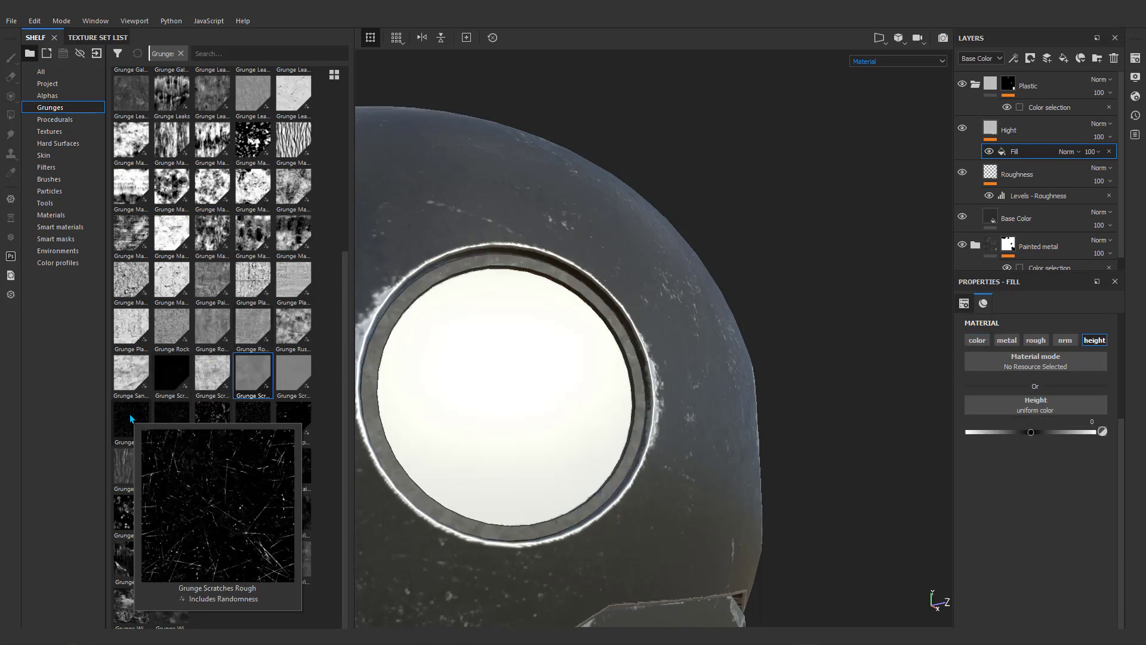
drag(127, 426, 1033, 406)
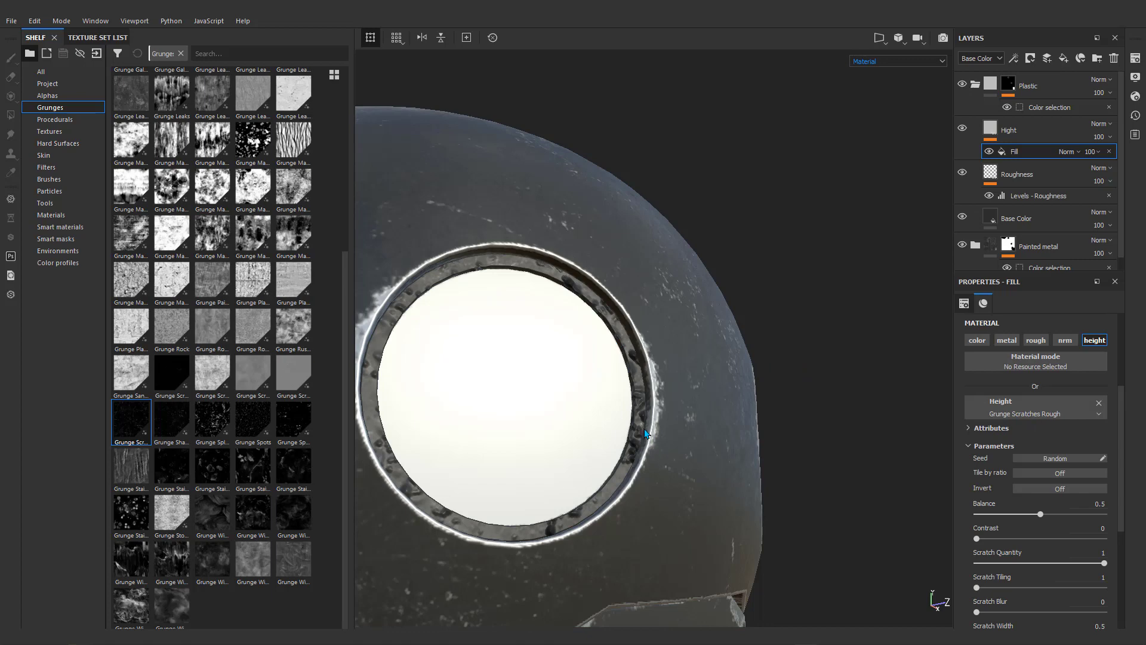
alt+drag(602, 365, 573, 351)
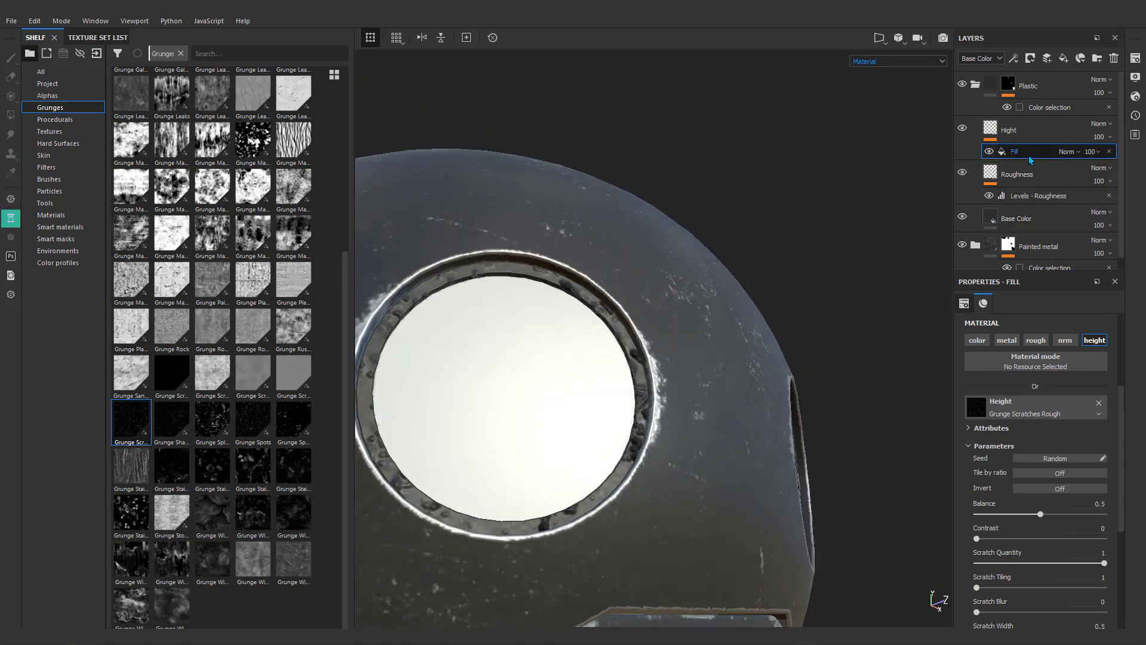
Add a levels effect above the fill in the Hight layer and make it affect the Height channel.
click(1015, 59)
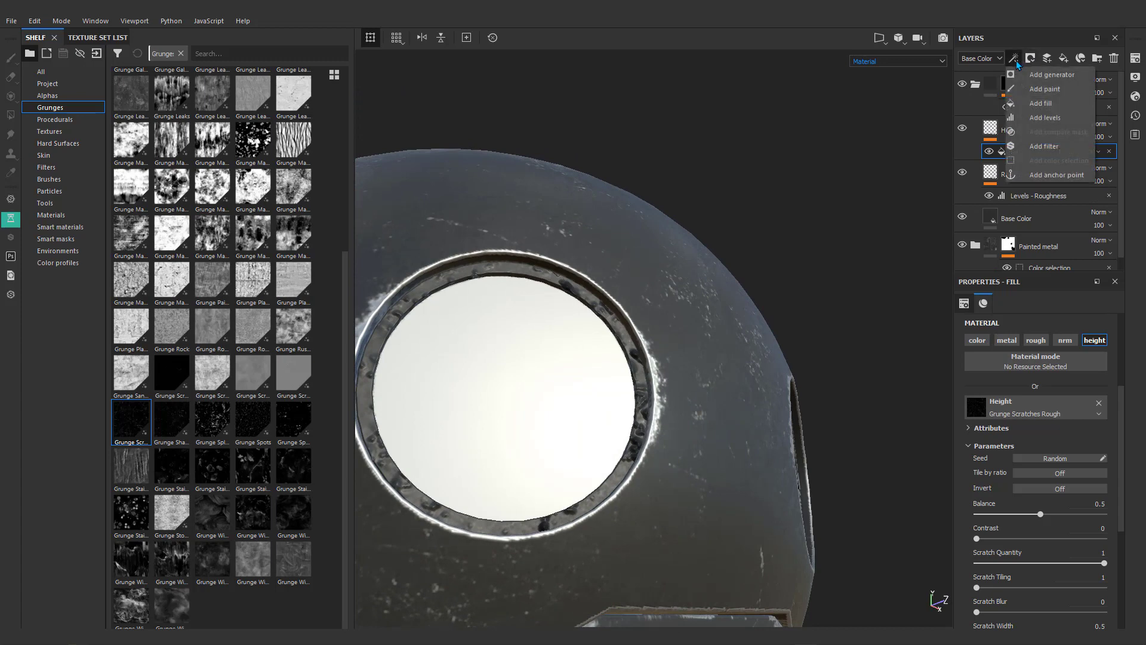
click(1044, 118)
click(1055, 322)
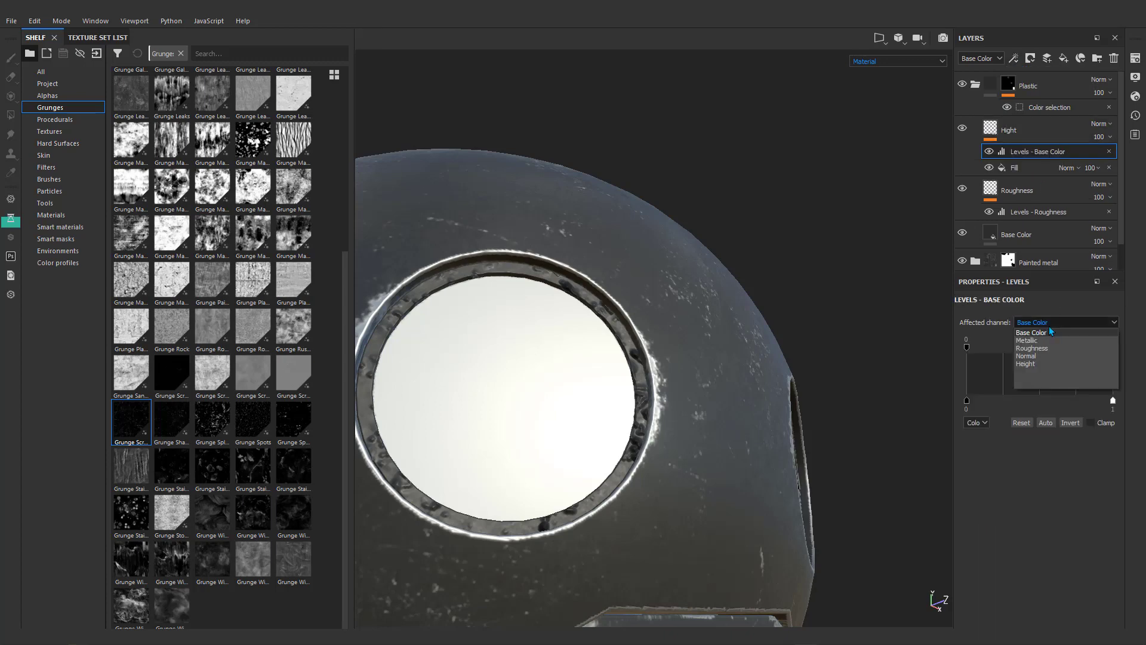
click(1038, 365)
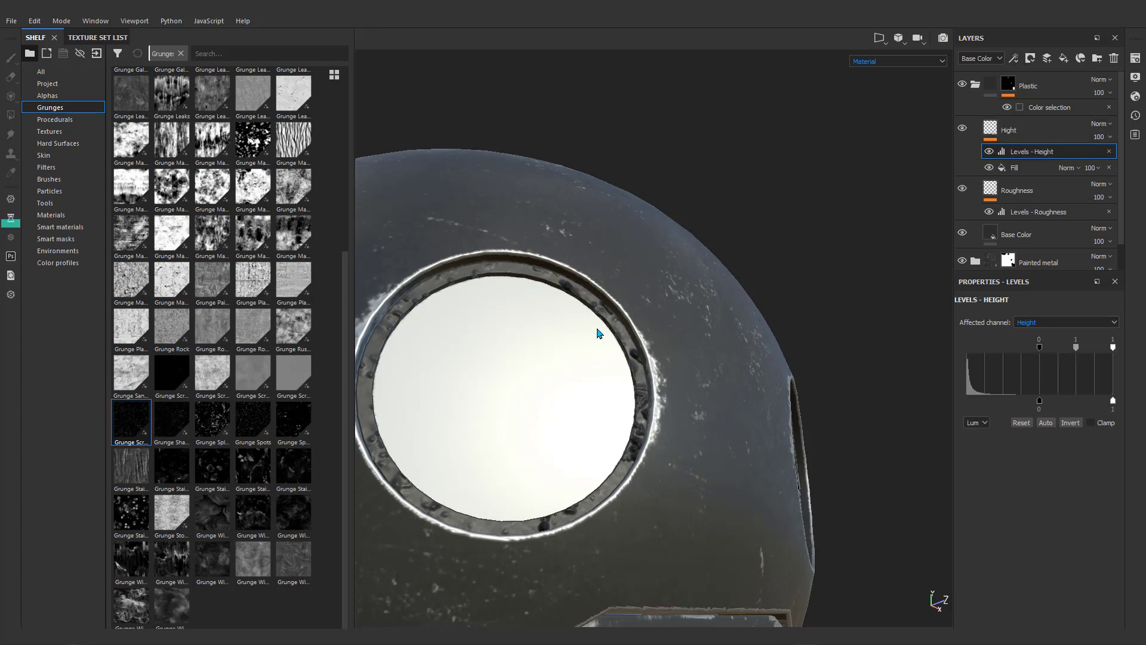
Examine the height scratches on the eye ring and on the ribbed neck beneath the robot head.
scroll(620, 376, up, 3)
scroll(625, 384, down, 6)
alt+middle_drag(629, 384, 624, 235)
alt+drag(624, 235, 756, 326)
alt+drag(777, 470, 714, 455)
scroll(784, 463, up, 5)
scroll(734, 453, down, 5)
scroll(577, 467, down, 3)
scroll(610, 453, up, 7)
alt+drag(611, 453, 662, 436)
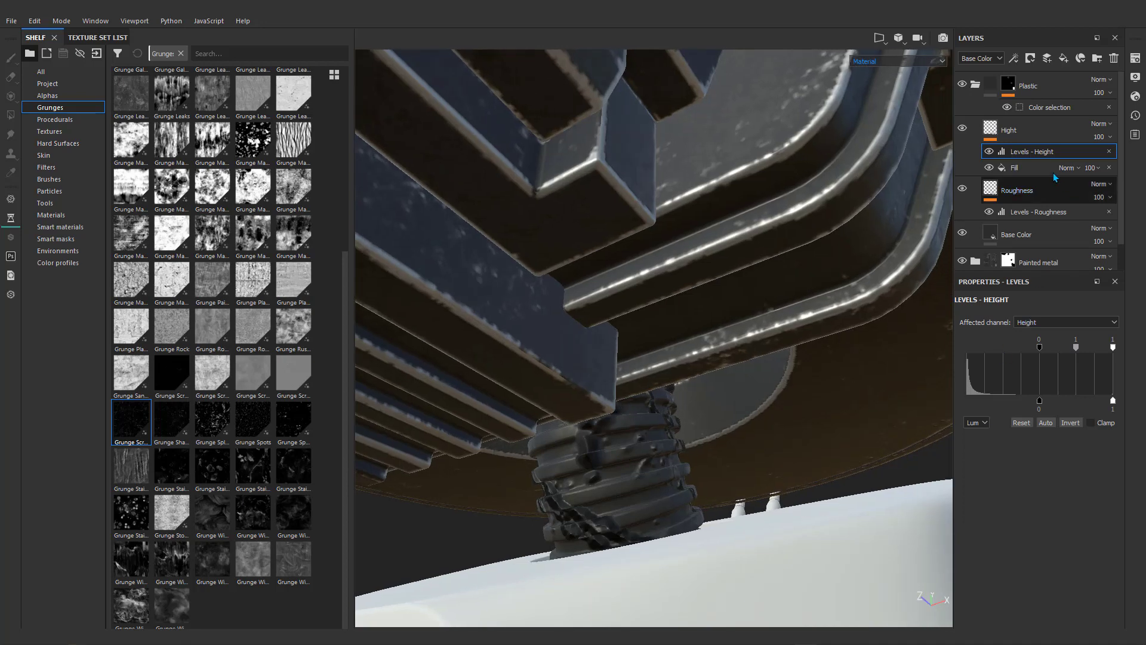
Save the project and set Scratch Tiling to 30 for the Grunge Scratches Rough fill in the Hight layer.
key(ctrl+s)
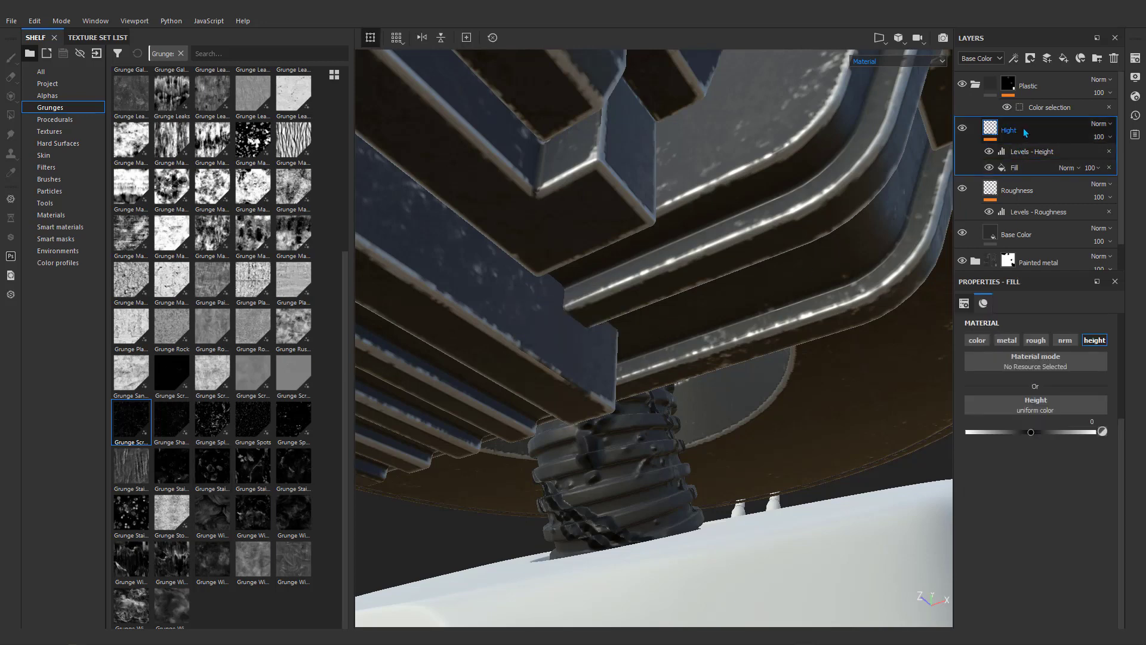
click(1048, 154)
click(1032, 167)
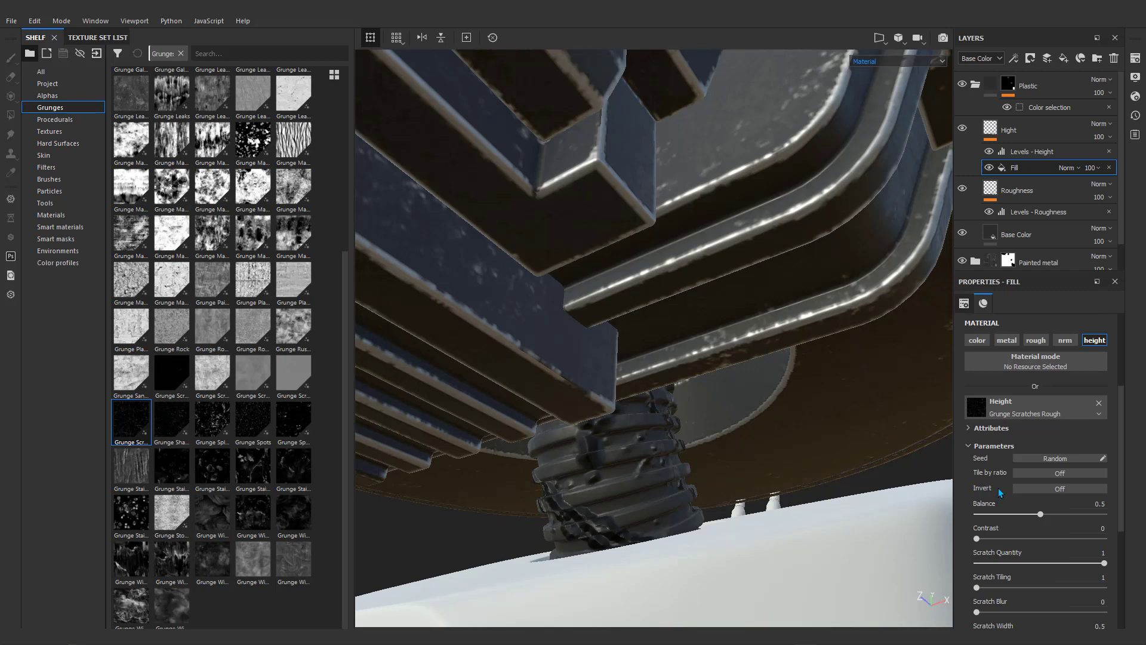
scroll(998, 487, down, 1)
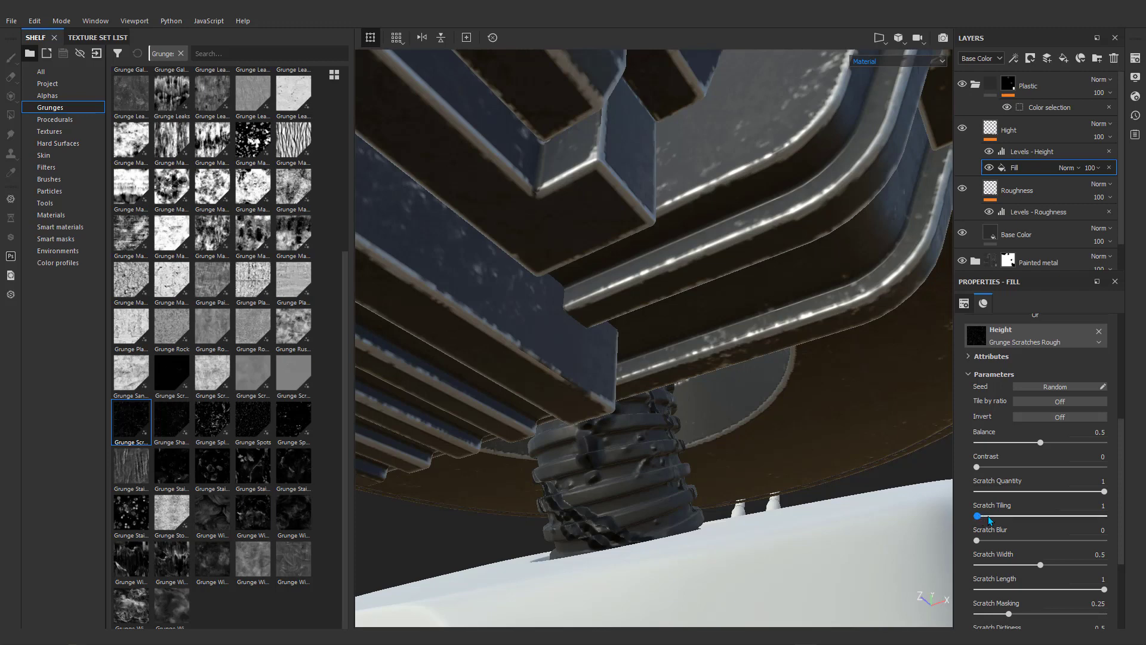
drag(988, 515, 1078, 518)
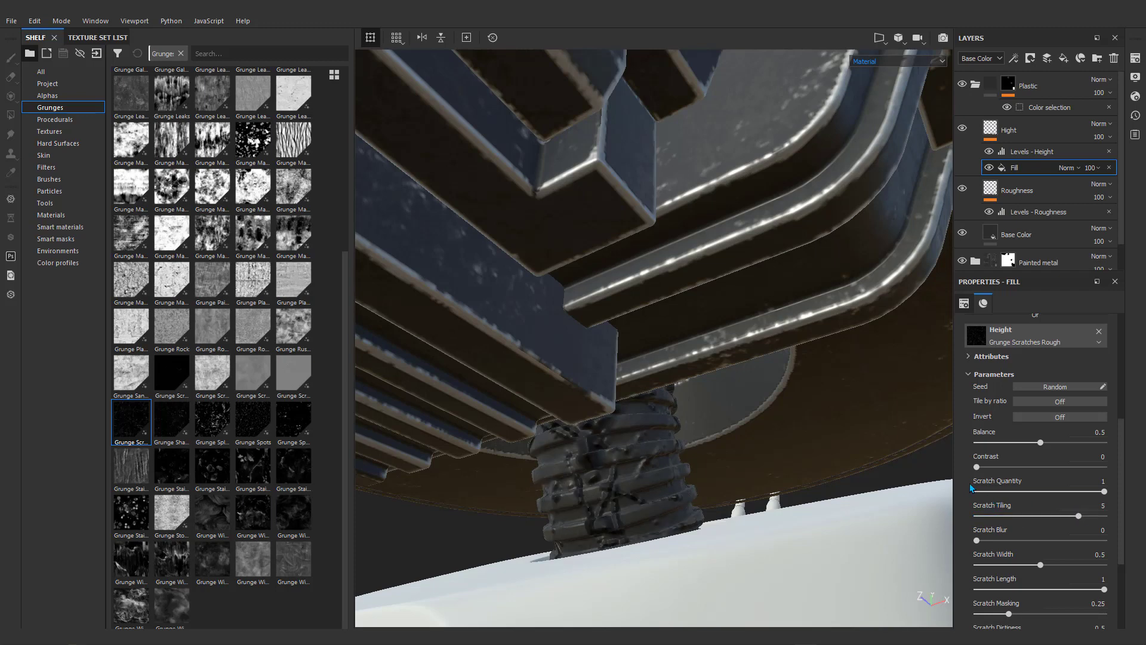
scroll(966, 485, down, 1)
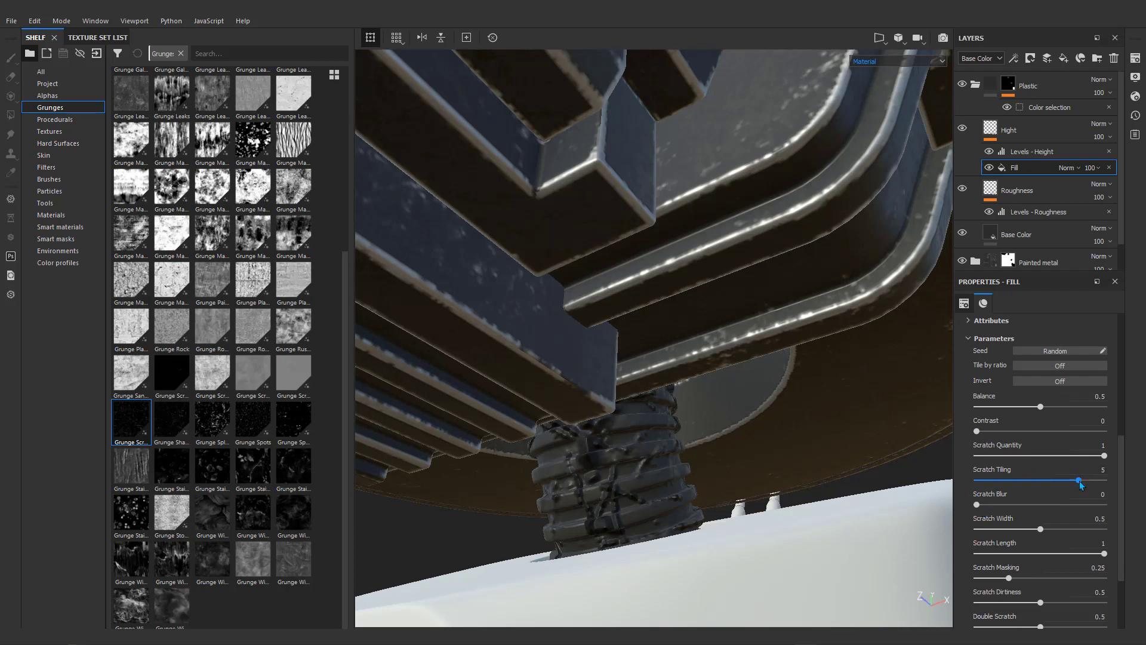
drag(1079, 481, 1117, 478)
click(1091, 467)
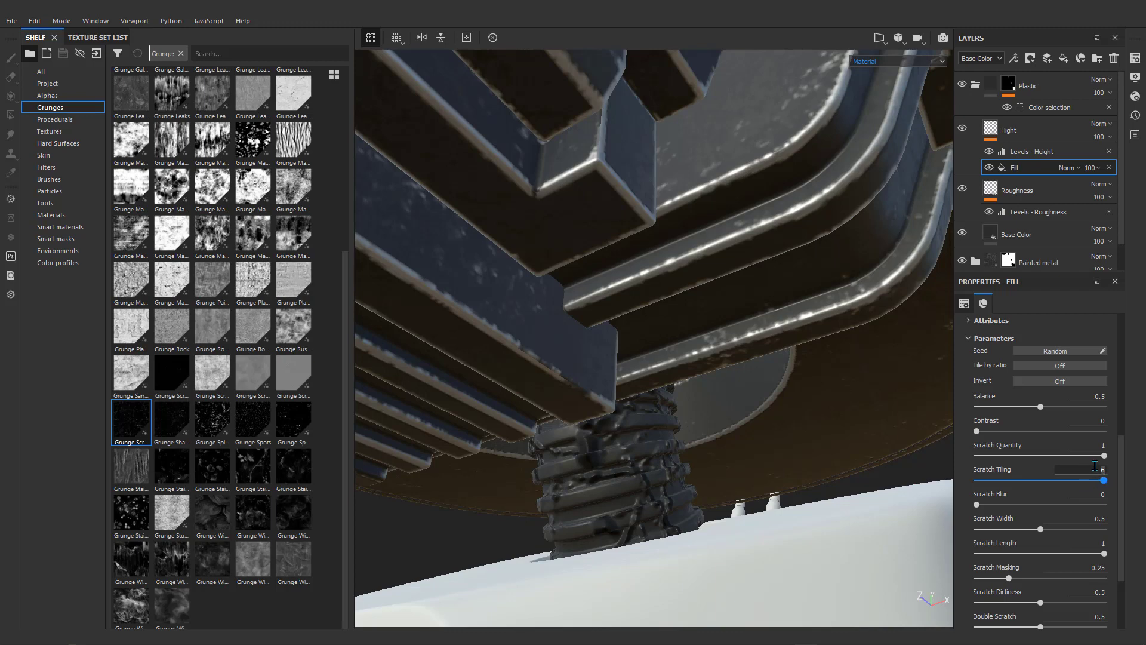
key(Return)
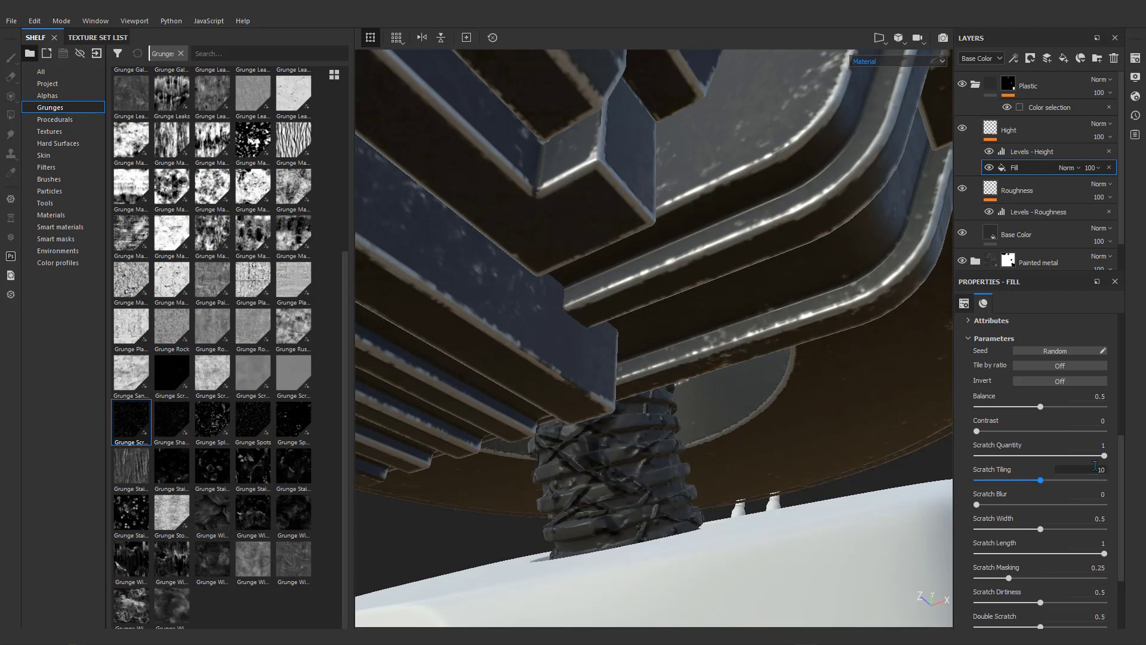
click(1094, 466)
alt+drag(724, 431, 625, 480)
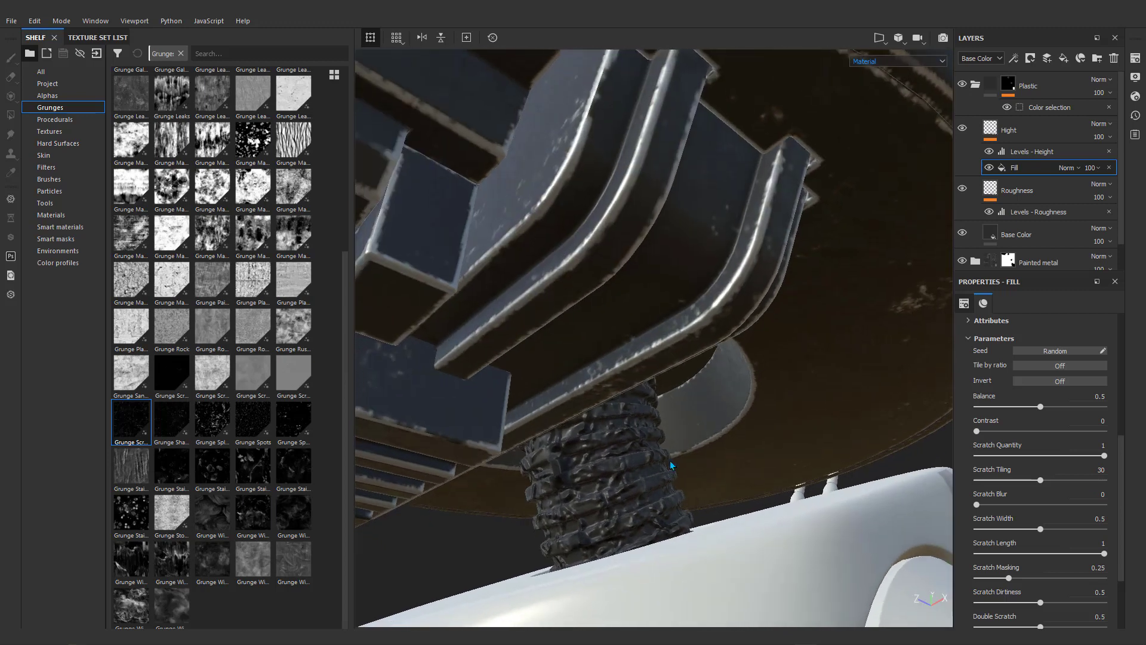
In the Hight layer's height levels, set the input black point to -1, the input white point to 0.592 and the output minimum to 0.948.
click(1029, 151)
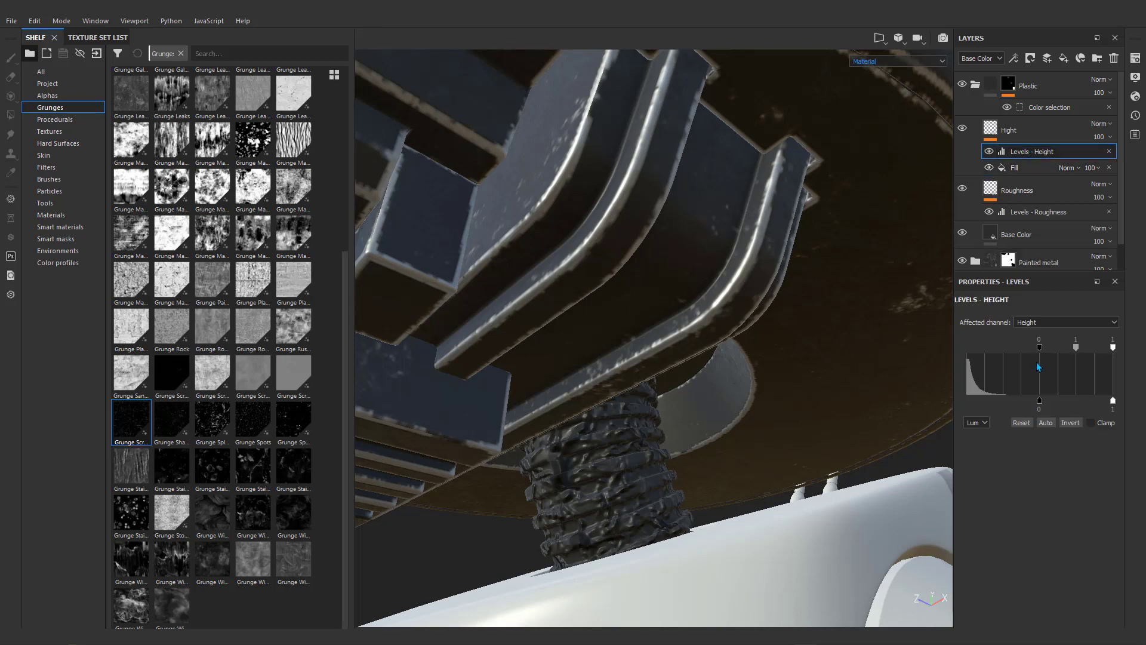
mouse_move(1039, 350)
mouse_down()
mouse_move(948, 353)
mouse_move(1090, 349)
mouse_move(964, 356)
mouse_up()
mouse_move(1039, 401)
mouse_down()
mouse_move(1008, 402)
mouse_move(1110, 401)
mouse_up()
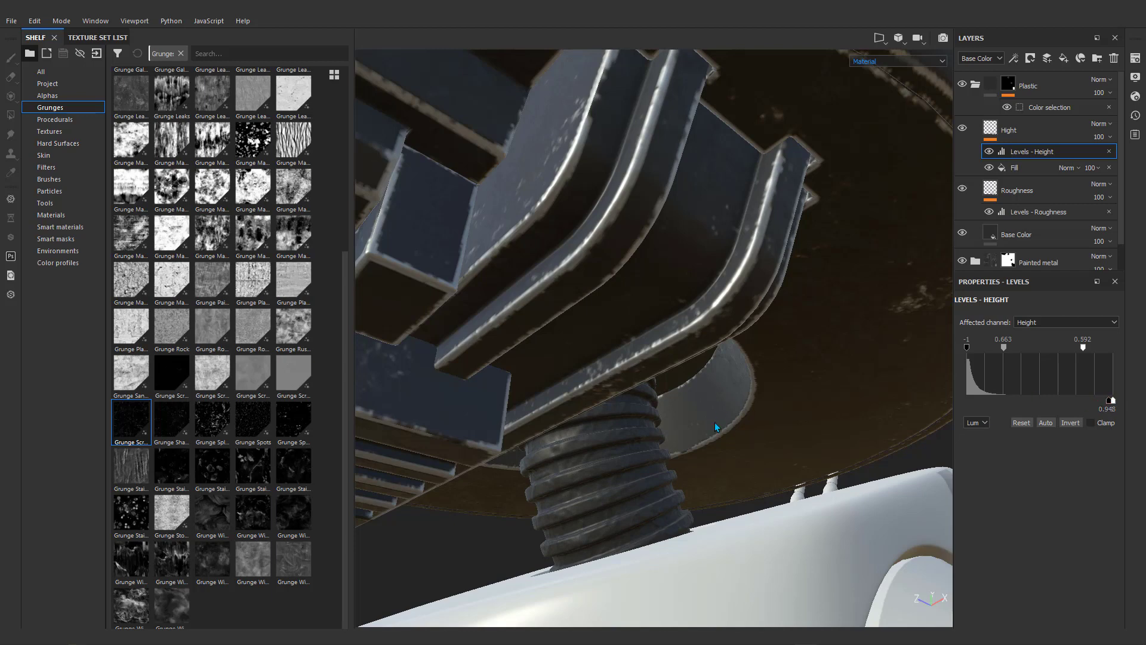
Adjust the height levels for the eye ring, setting the input white point to 0.927 and the midtone to 4.178.
mouse_move(718, 429)
alt+mouse_down()
mouse_move(629, 404)
mouse_move(586, 456)
mouse_move(567, 455)
mouse_move(605, 448)
mouse_move(643, 359)
alt+mouse_up()
scroll(566, 441, up, 3)
scroll(525, 313, up, 5)
alt+drag(525, 313, 561, 275)
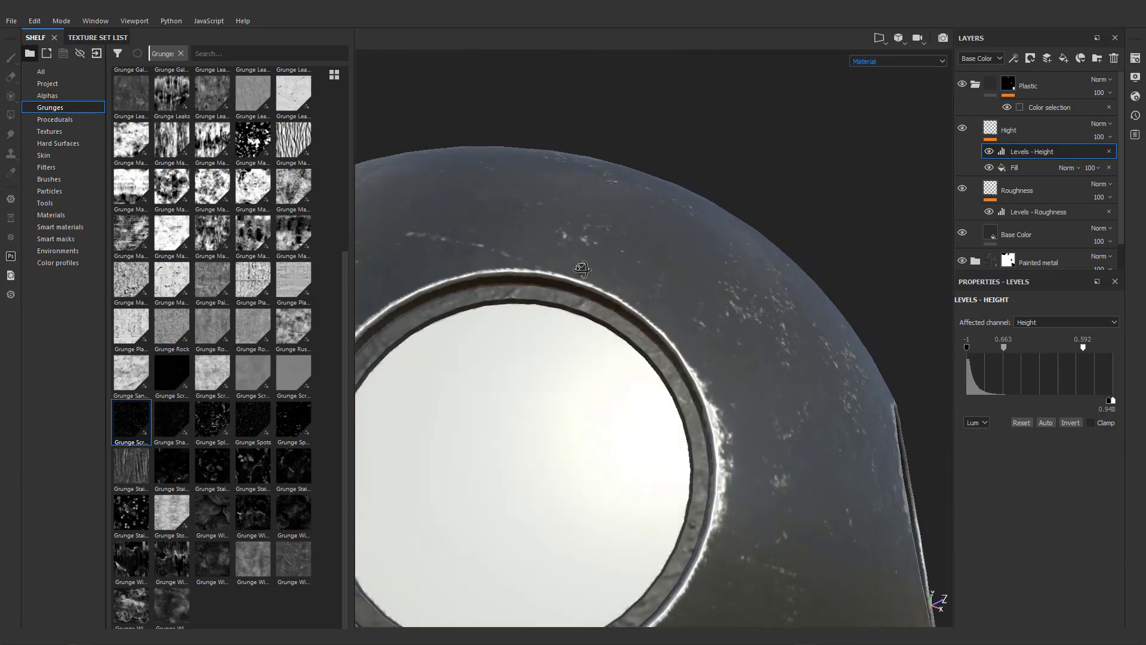
alt+middle_drag(561, 274, 595, 240)
alt+drag(595, 240, 653, 316)
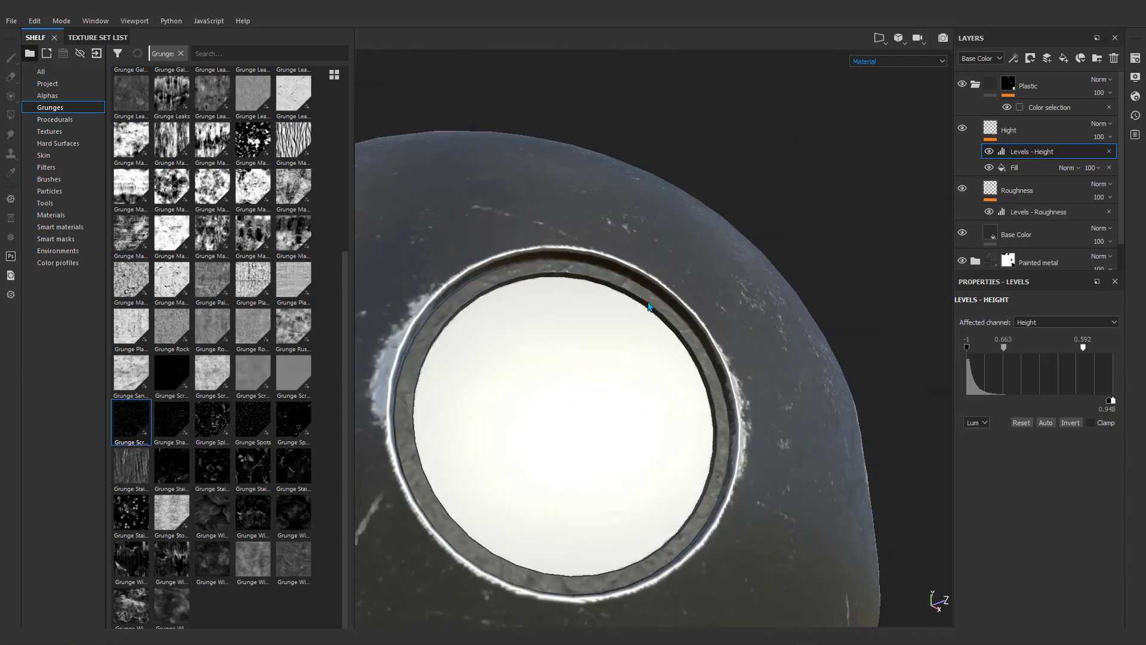
scroll(654, 317, up, 2)
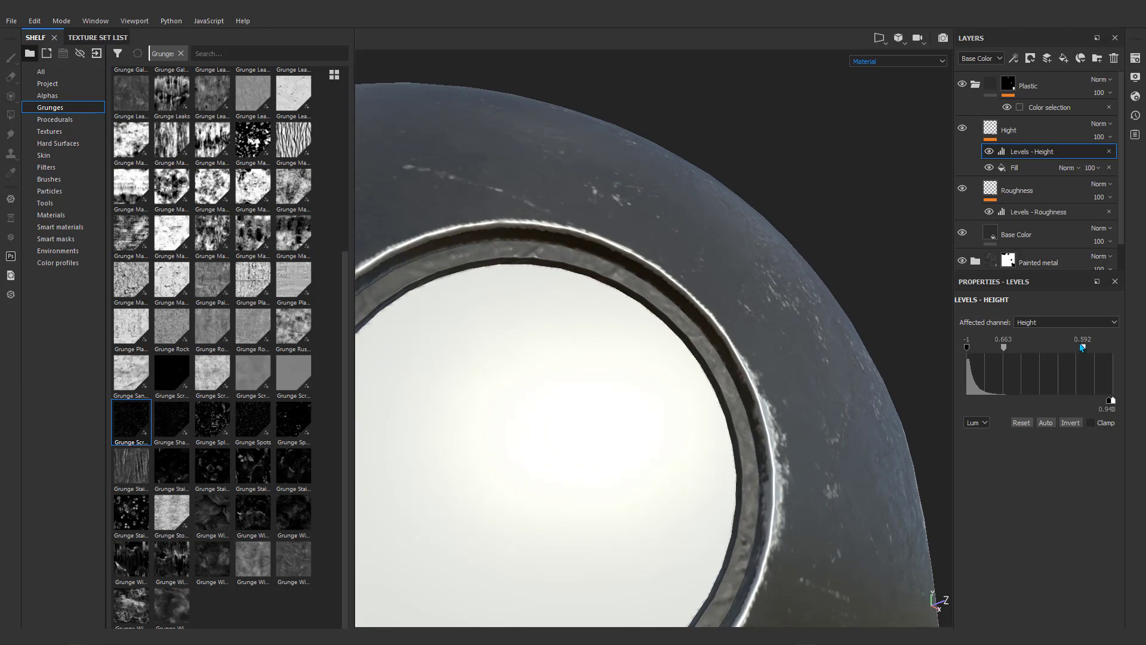
mouse_move(1083, 348)
mouse_down()
mouse_move(1031, 348)
mouse_move(1103, 349)
mouse_up()
drag(1002, 348, 1039, 353)
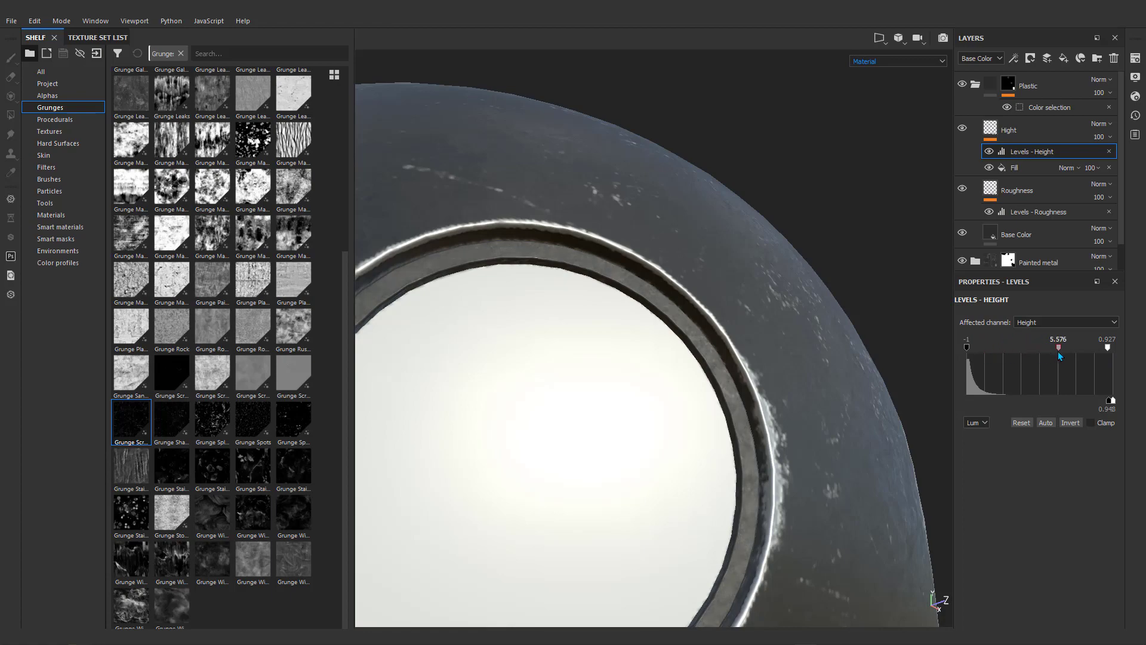
Lower the midtone of the height levels to 1.89 while checking the ribbed neck.
scroll(689, 348, down, 6)
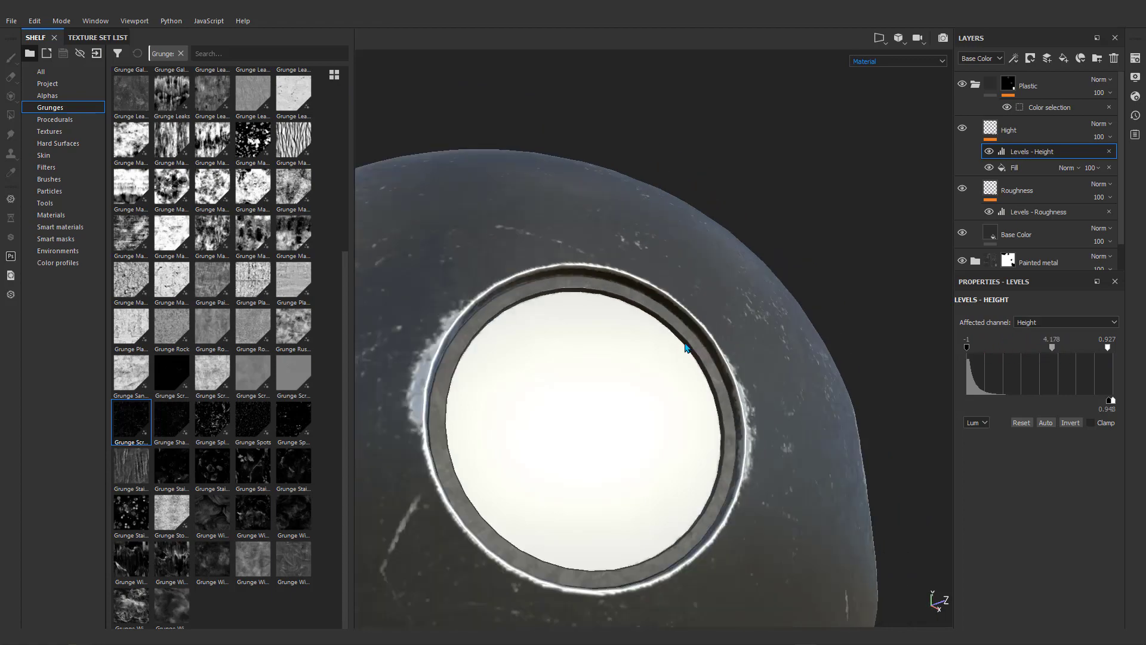
alt+middle_drag(745, 499, 673, 169)
alt+drag(673, 169, 624, 390)
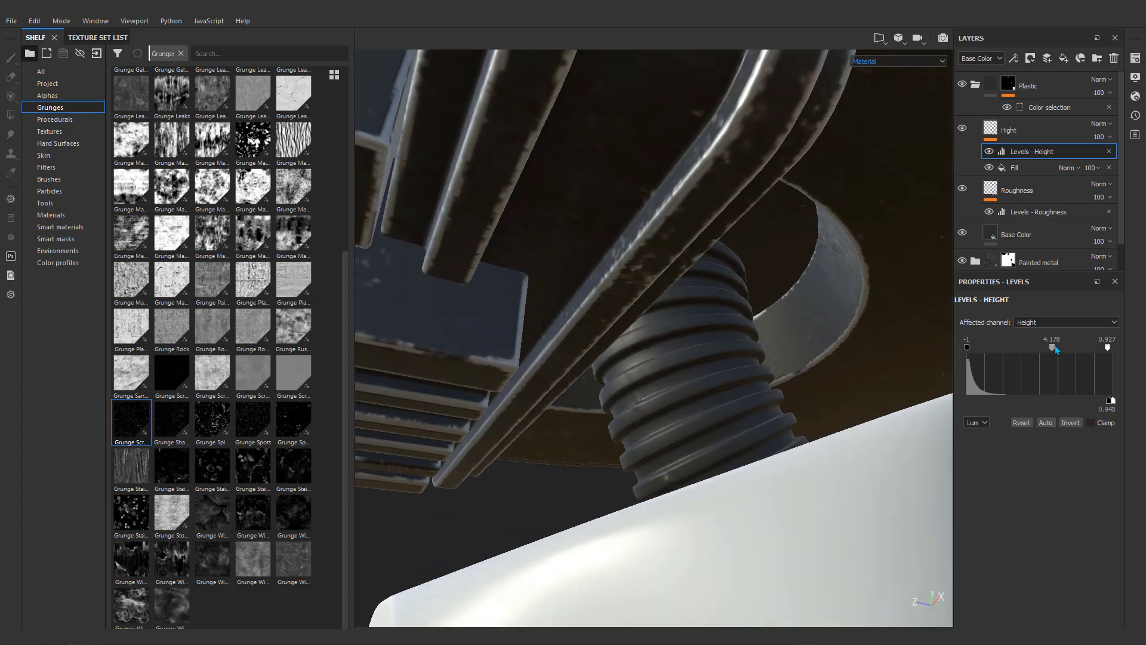
drag(1042, 346, 1023, 346)
Set Balance to 0.48 and Scratch Tiling to 29 for the Grunge Scratches Rough fill in the Hight layer.
click(1029, 168)
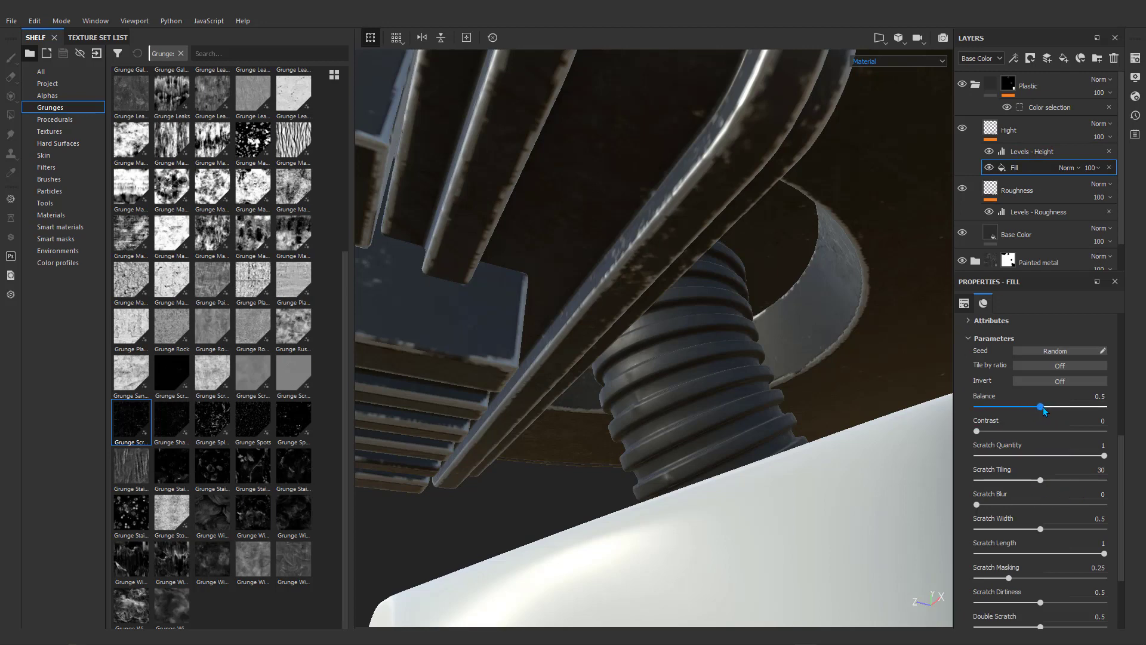
drag(1067, 410, 1037, 414)
scroll(964, 451, down, 3)
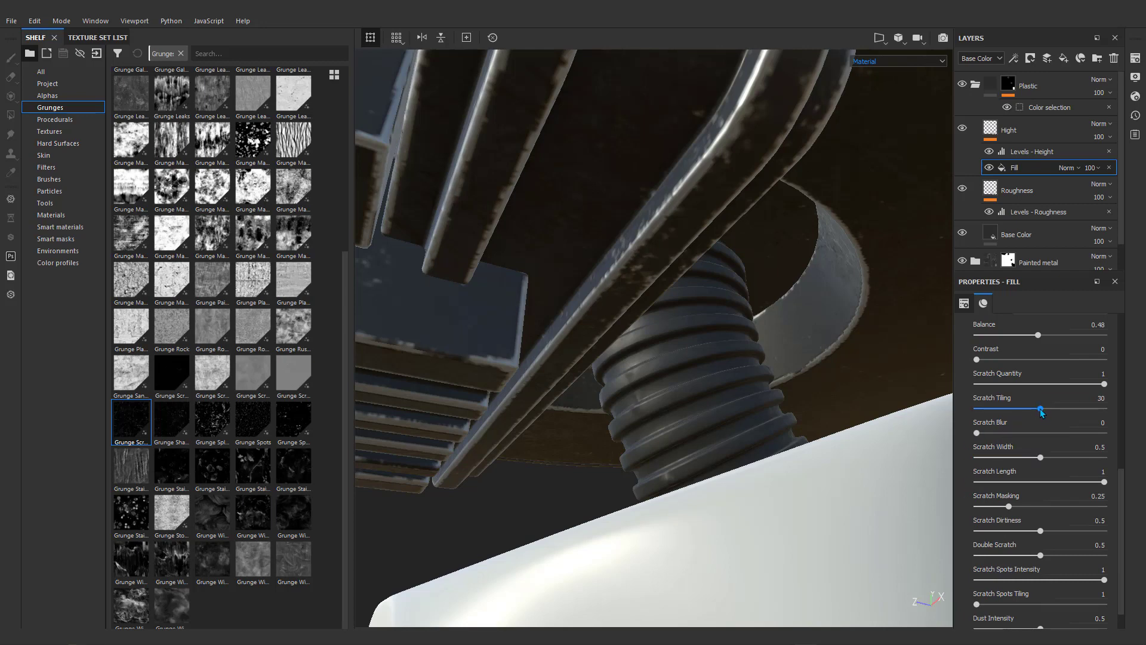
drag(1041, 409, 1066, 413)
drag(1039, 410, 1025, 410)
scroll(1037, 442, down, 1)
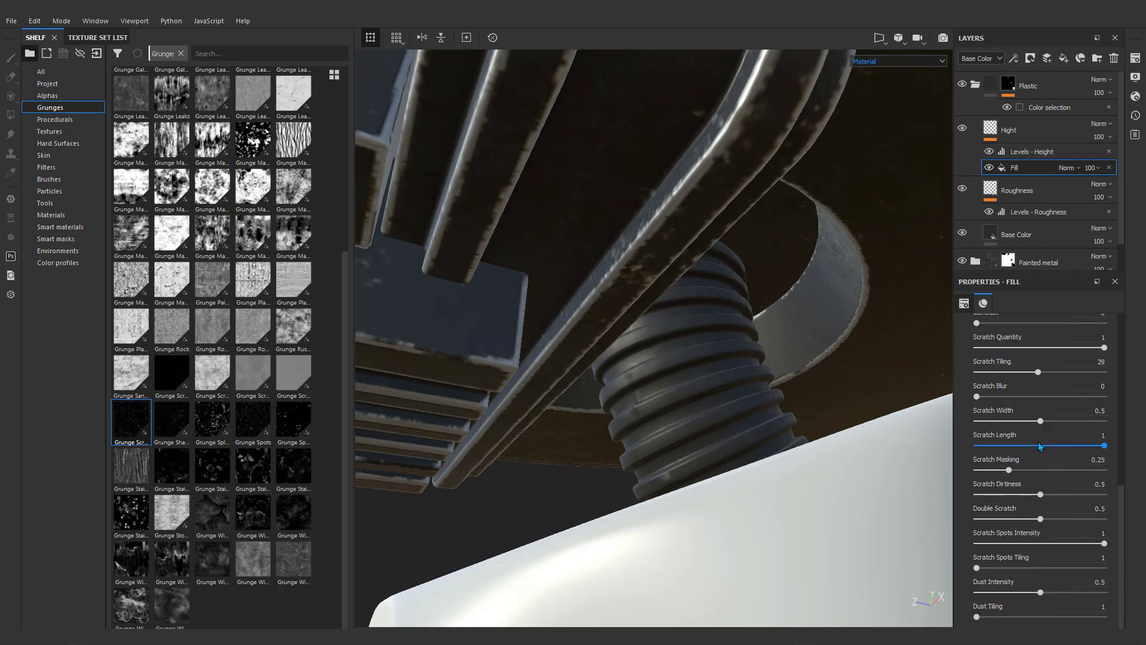
scroll(1021, 502, up, 7)
scroll(1003, 477, up, 3)
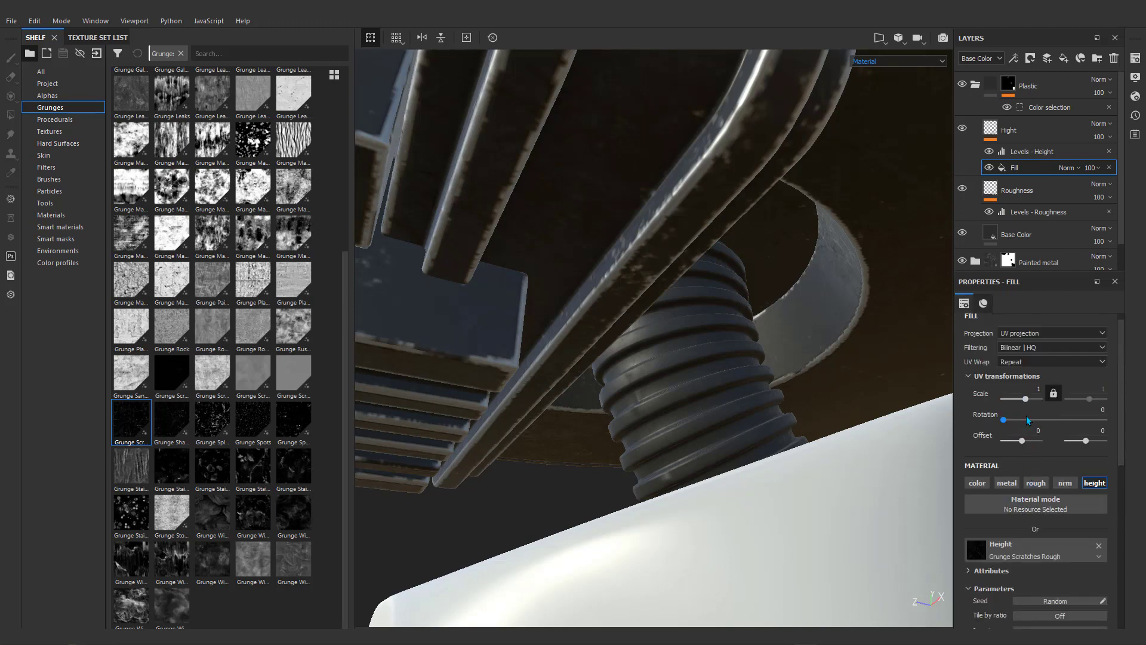
drag(1025, 399, 1026, 399)
Raise the midtone of the Hight layer's height levels to 10.915, judging the scratches on the eye ring.
click(1022, 151)
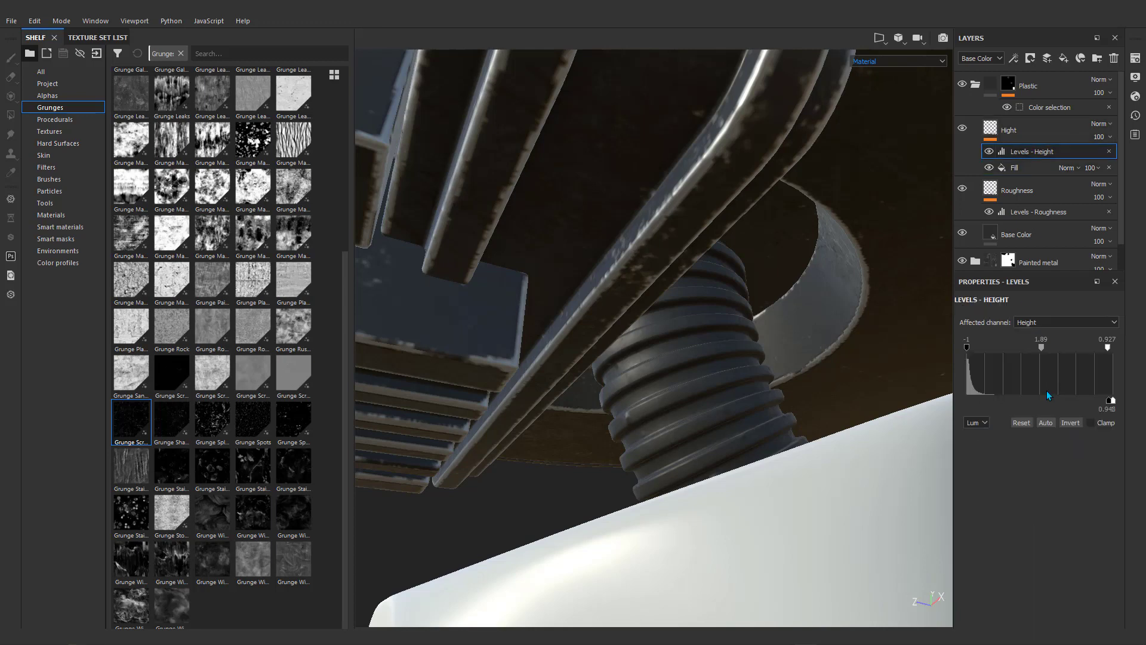
mouse_move(1051, 353)
mouse_down()
mouse_move(1003, 355)
mouse_move(1036, 353)
mouse_up()
alt+drag(739, 363, 584, 264)
scroll(654, 274, up, 5)
scroll(602, 264, up, 2)
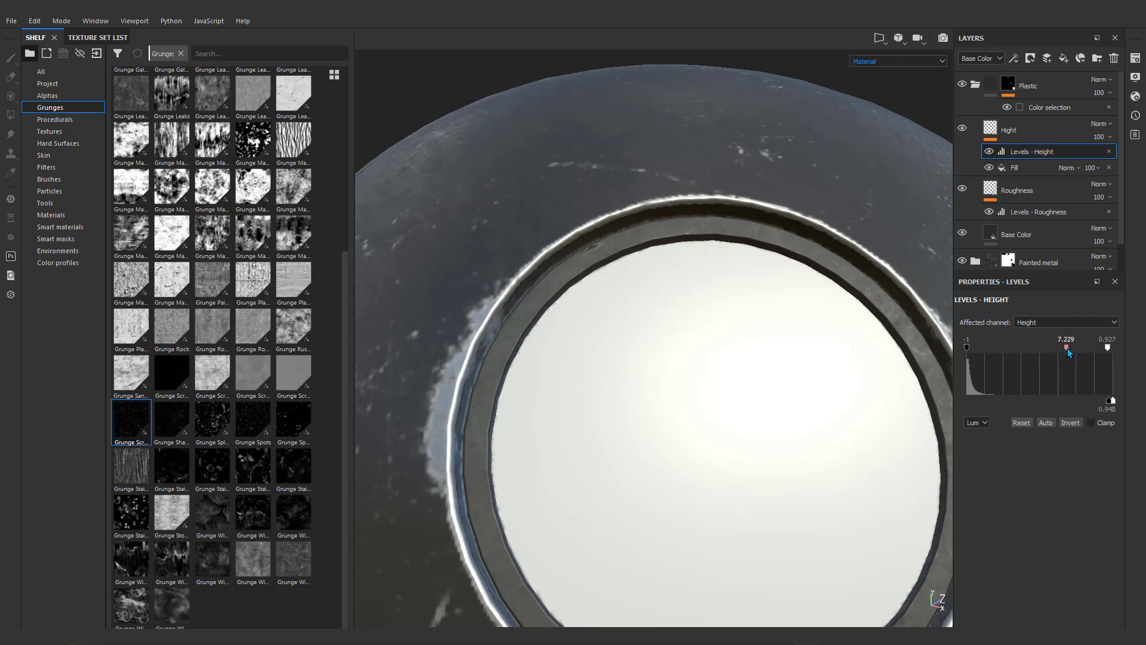
drag(1030, 356, 1083, 359)
Examine the softened height scratches on the ribbed neck and the underside of the robot head.
scroll(757, 305, down, 3)
alt+drag(757, 304, 675, 269)
scroll(678, 314, down, 3)
alt+right_drag(675, 269, 835, 326)
alt+drag(836, 325, 861, 338)
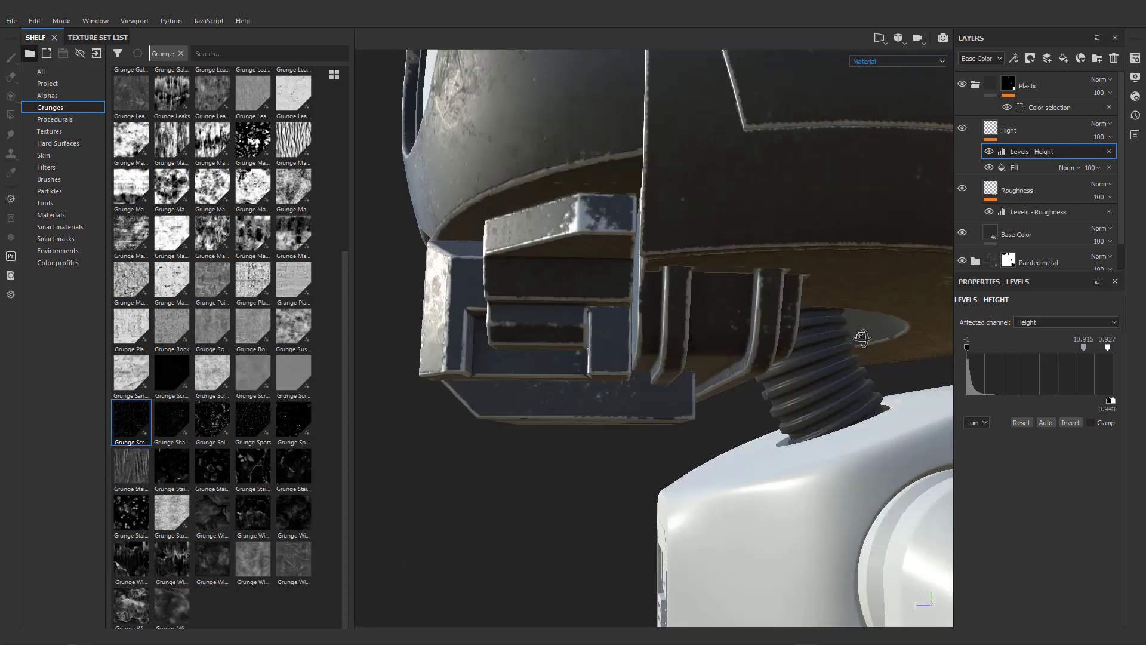
alt+right_drag(862, 338, 772, 383)
scroll(771, 384, down, 3)
alt+drag(771, 384, 594, 315)
scroll(637, 308, up, 3)
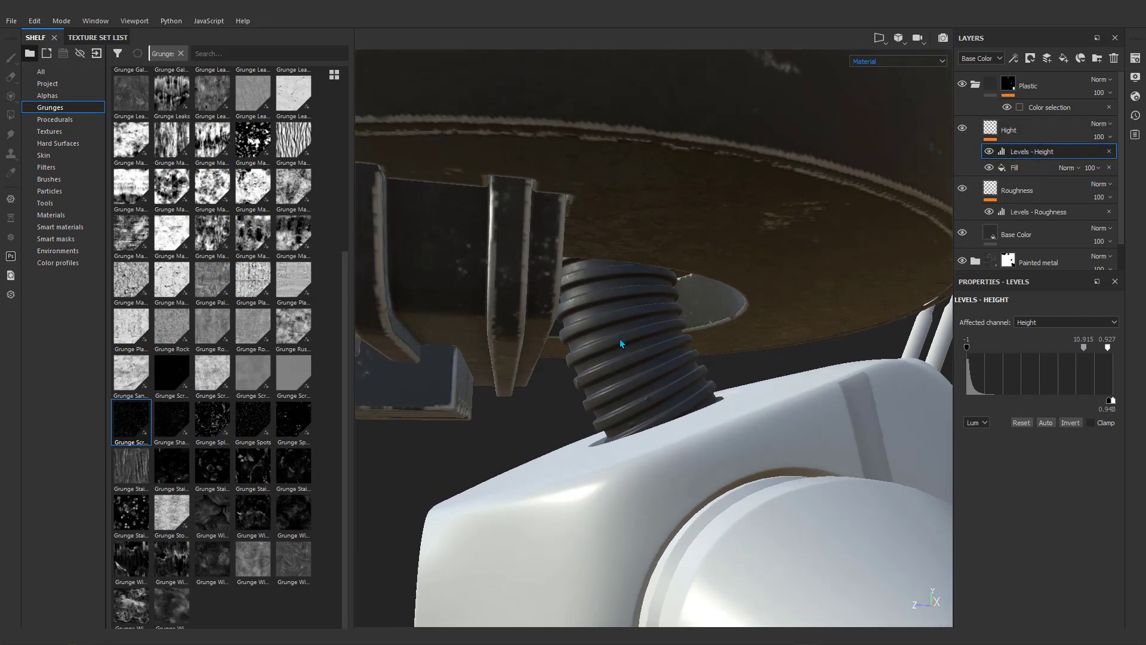
scroll(619, 339, down, 2)
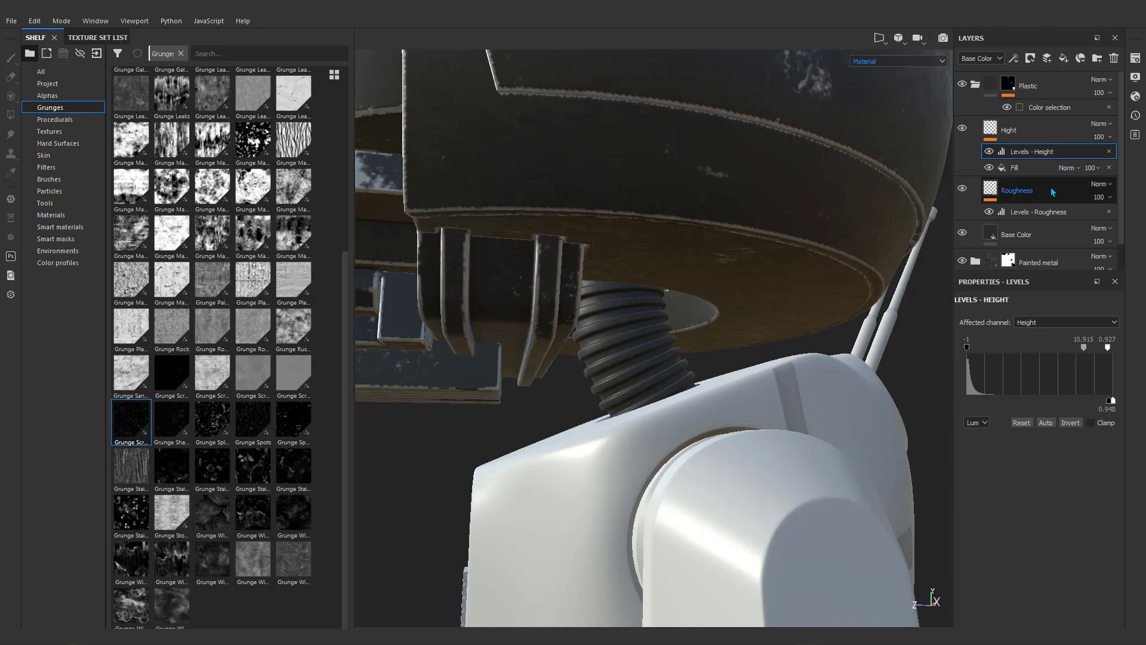
Add a fill layer above the Hight layer in the Plastic folder and name it Dert.
click(1049, 129)
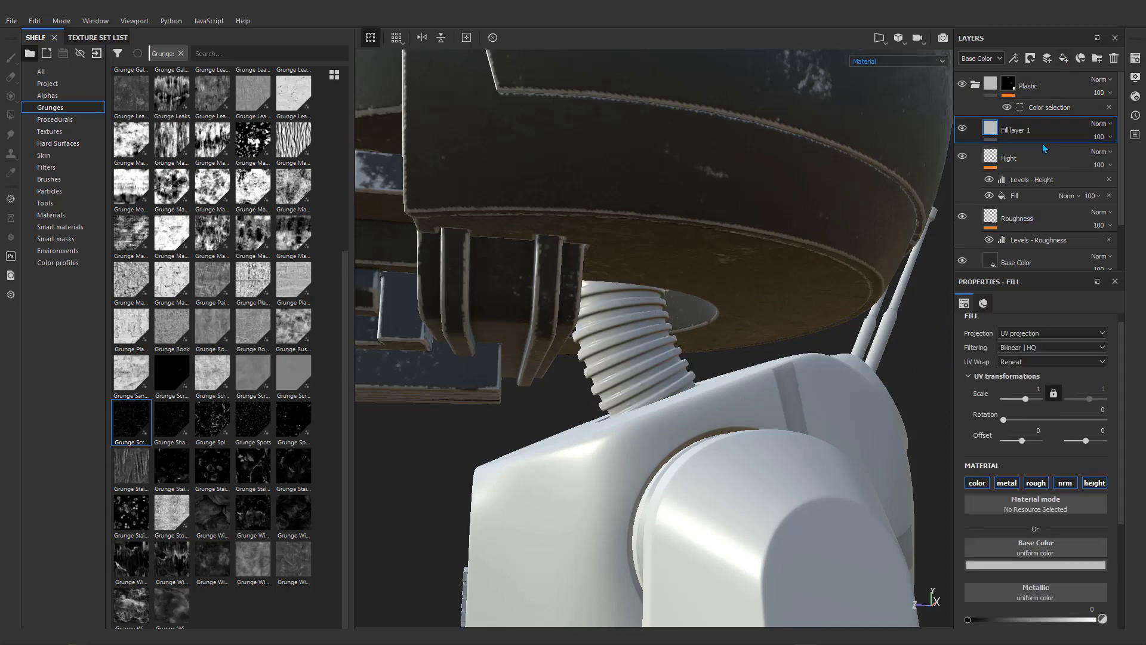
double_click(1013, 131)
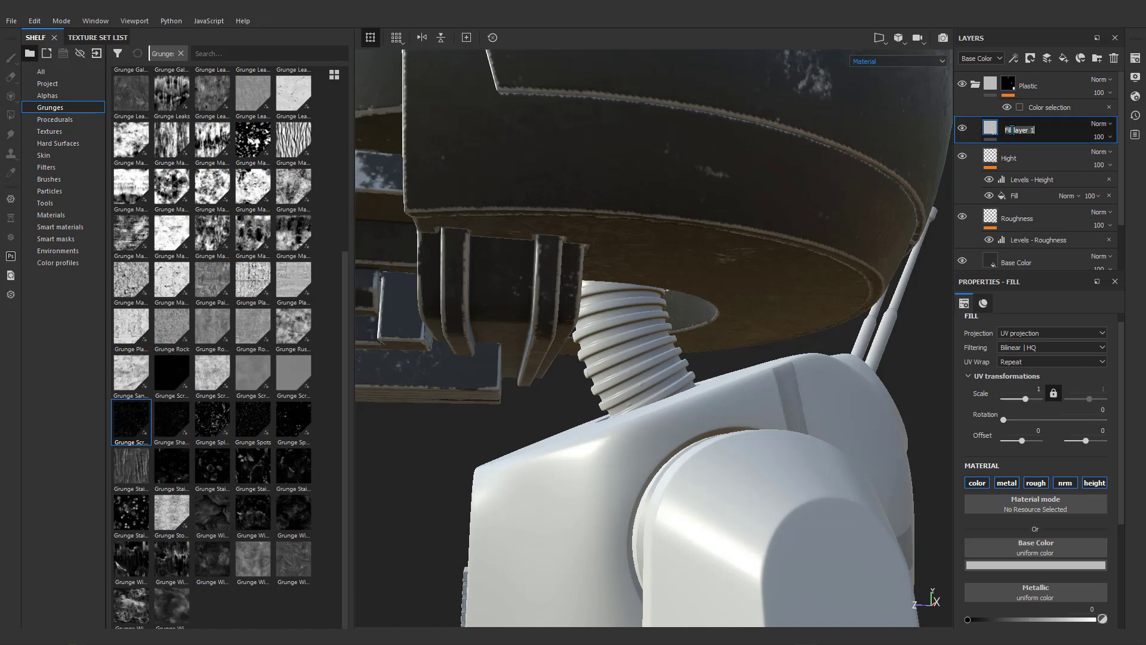
text(Dert)
key(Return)
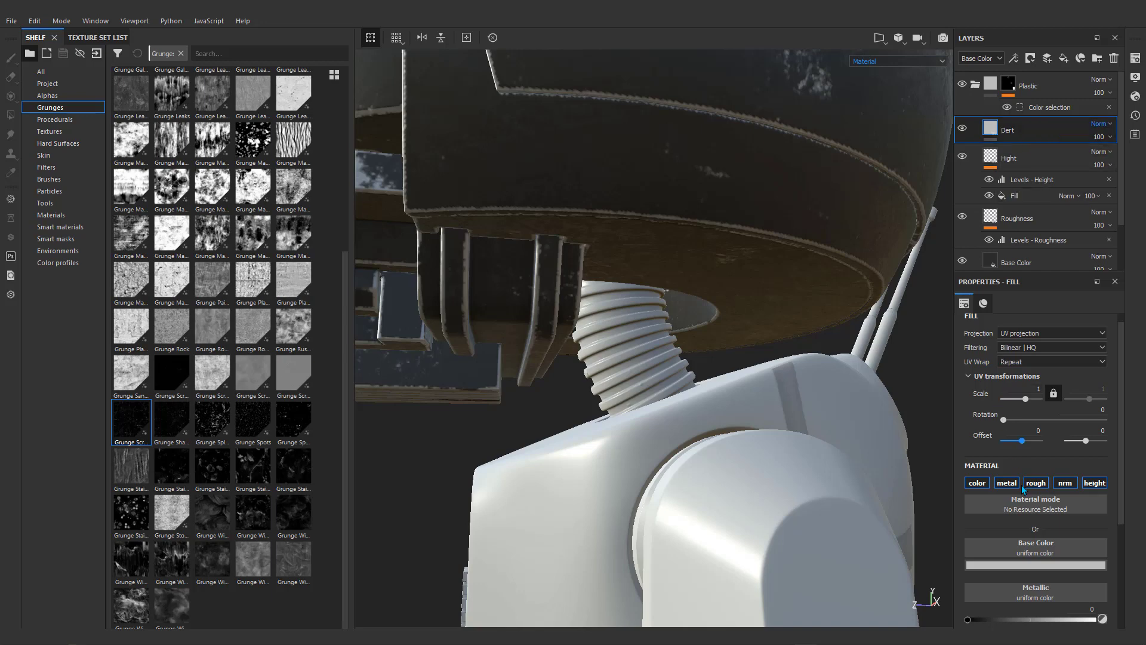
Change the Dert layer's base colour to a muted dark grey-brown.
click(1011, 565)
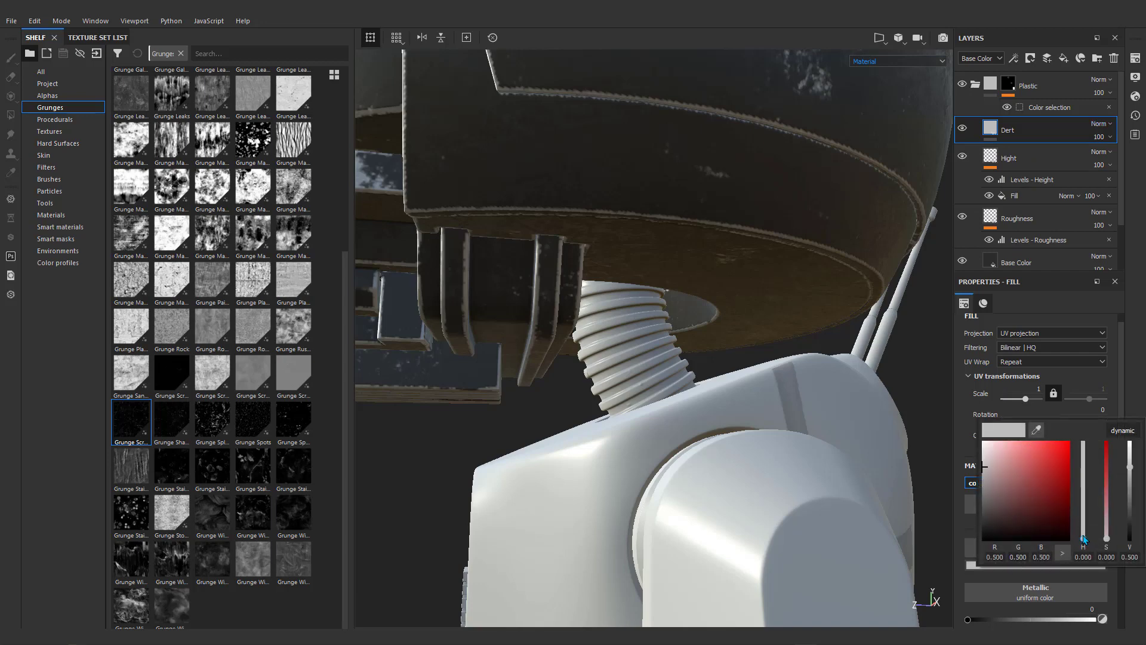
drag(1084, 539, 1083, 529)
drag(999, 511, 993, 504)
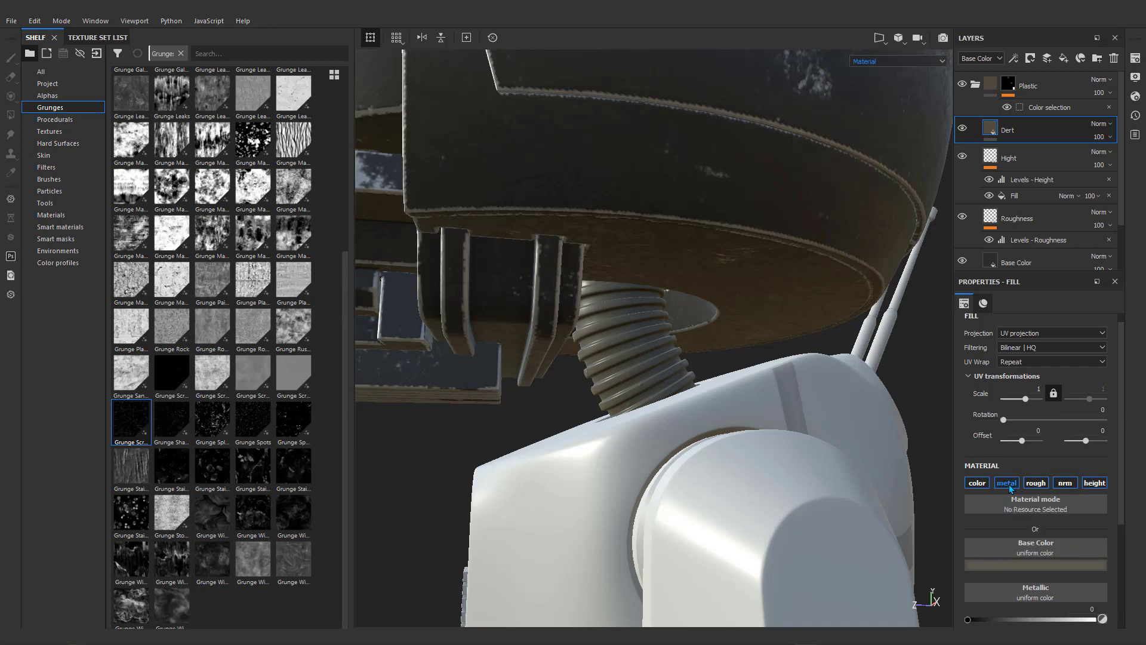
Restrict the Dert layer to the color and rough channels and set its roughness to 1.
click(1007, 484)
click(1036, 483)
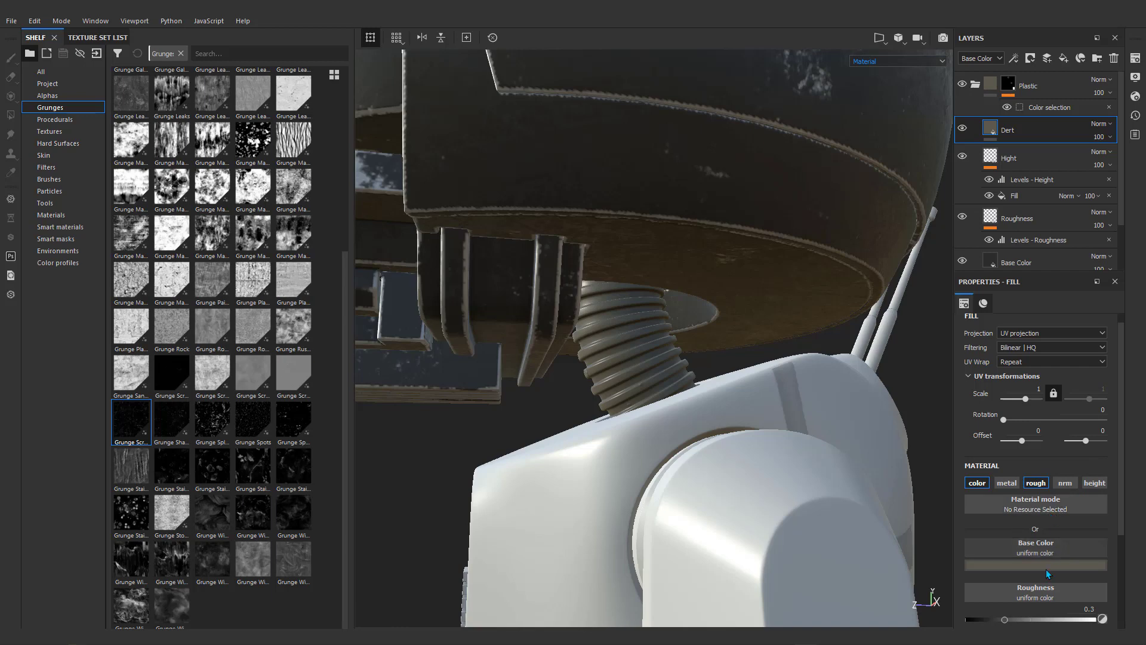
scroll(1036, 585, down, 1)
drag(1007, 550, 1103, 550)
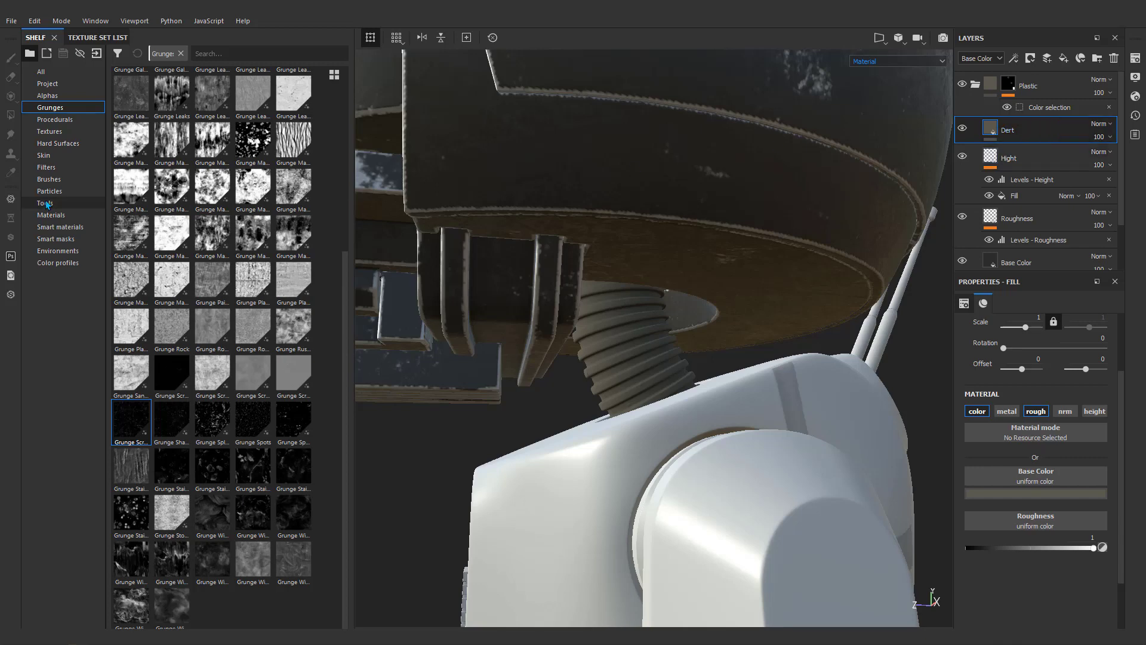
Browse the smart masks and apply Dust Soft 2 to the Dert layer.
click(56, 239)
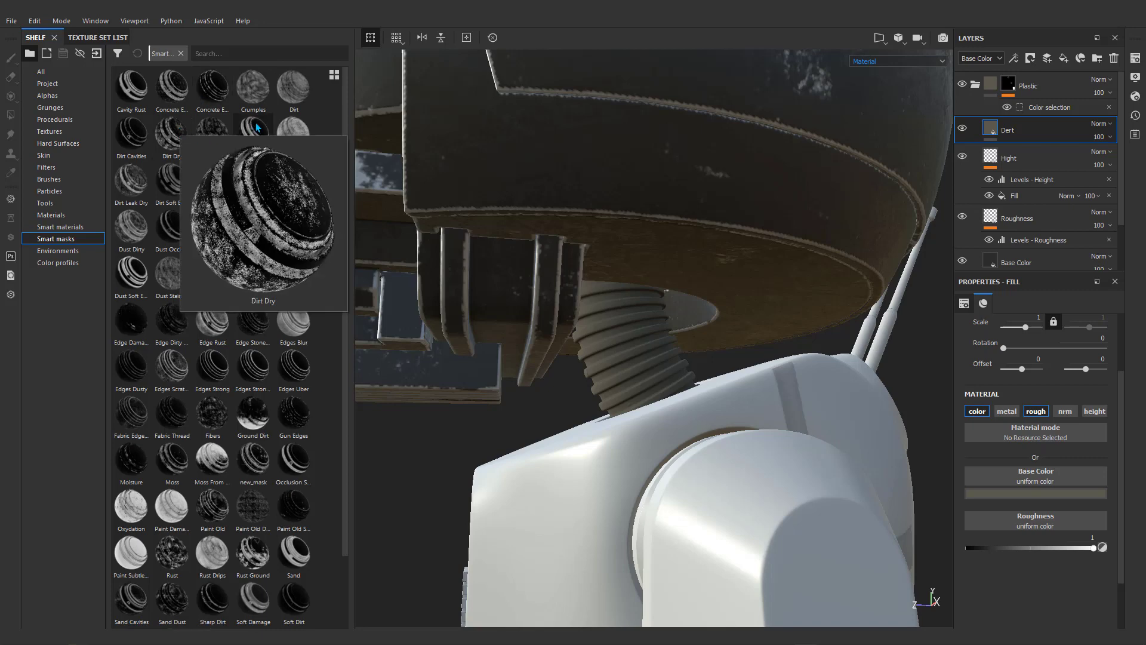
mouse_move(224, 190)
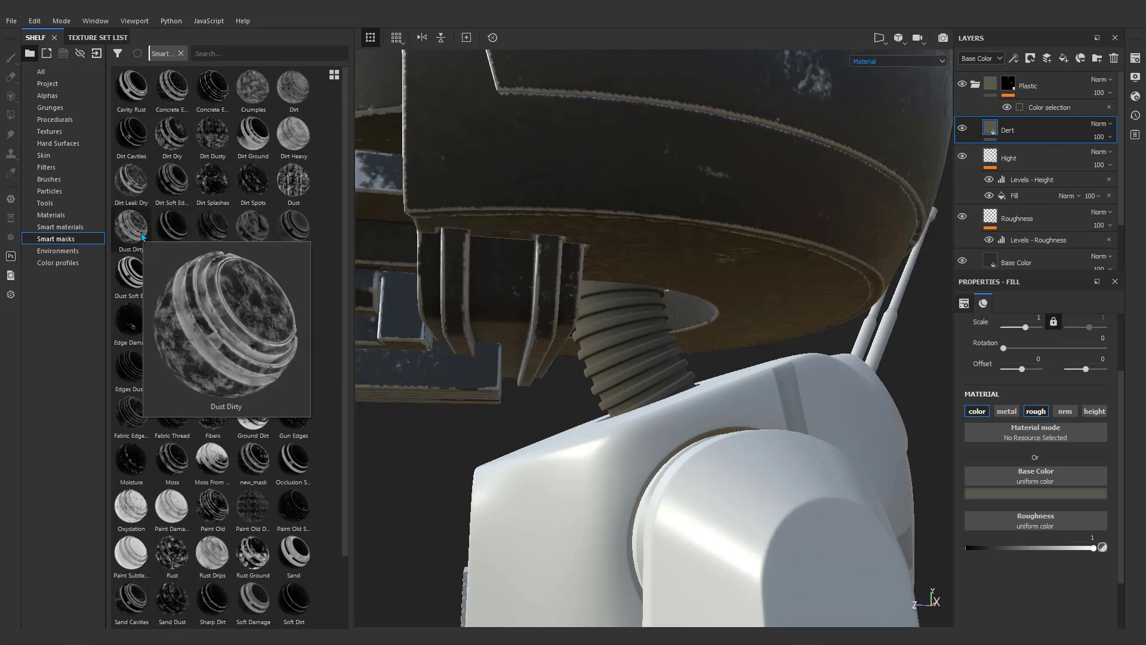
mouse_move(126, 186)
mouse_move(305, 235)
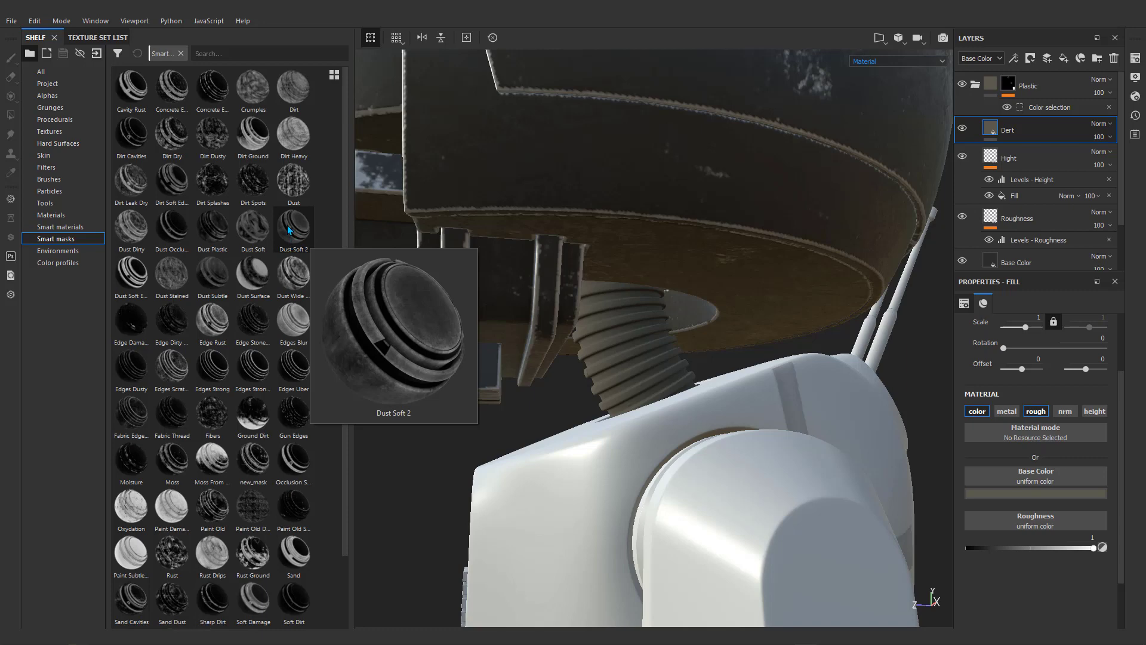
drag(288, 224, 1031, 129)
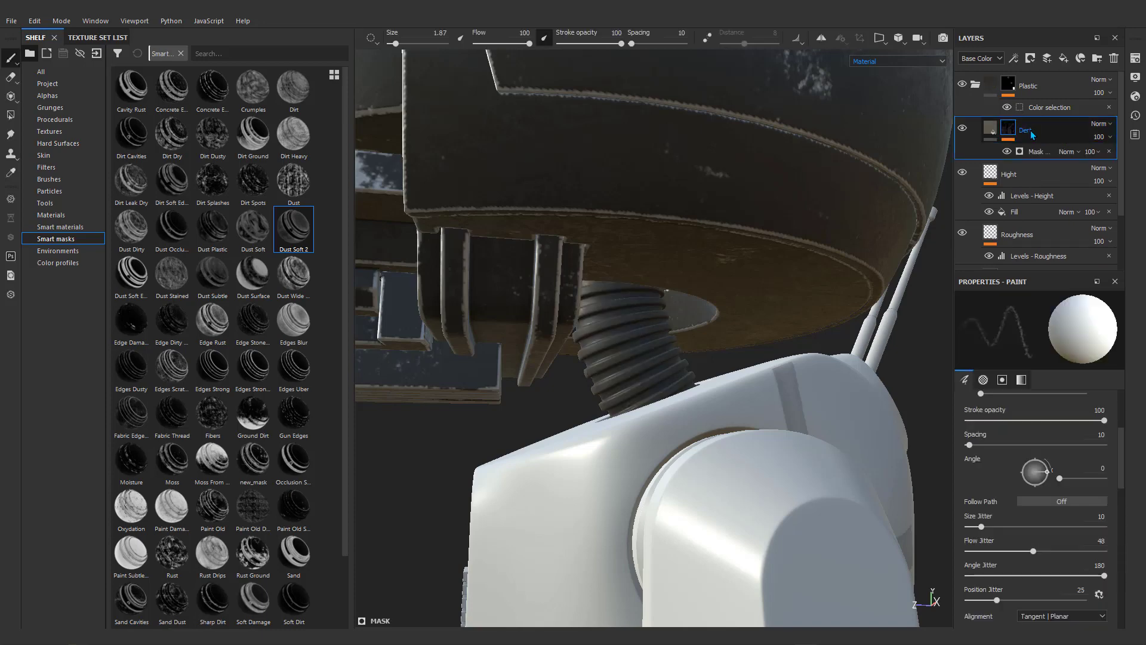
Set Global Balance to 0.83 in the Mask Editor generator of the Dert layer's mask.
mouse_move(684, 338)
alt+mouse_down()
mouse_move(706, 355)
mouse_move(599, 325)
mouse_move(671, 323)
alt+mouse_up()
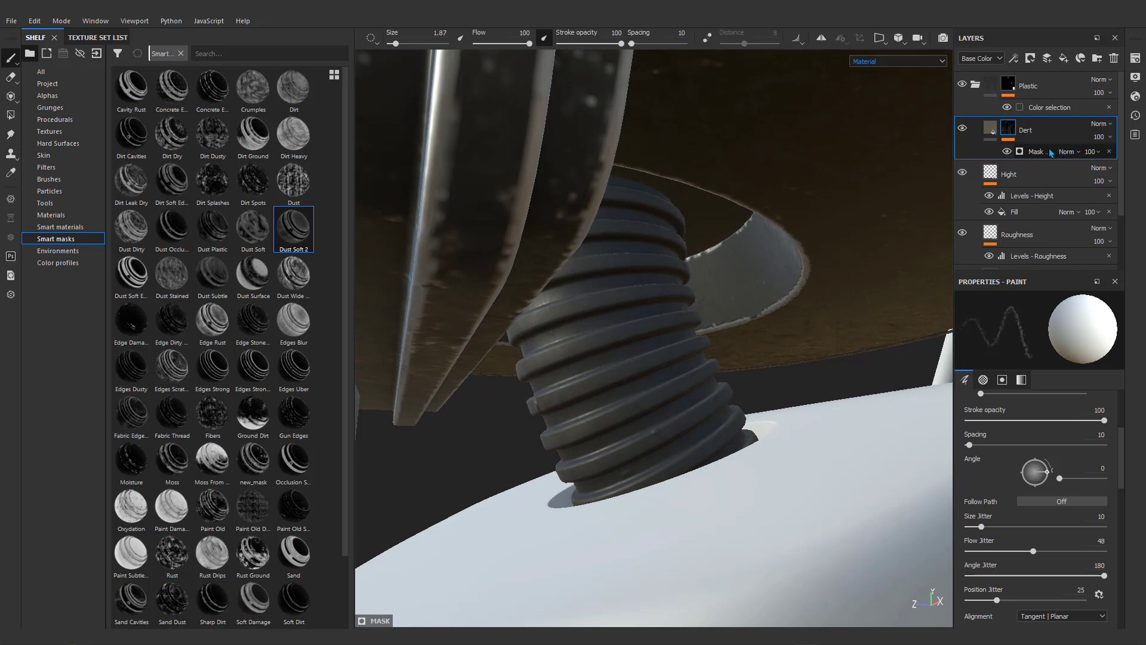
click(1058, 153)
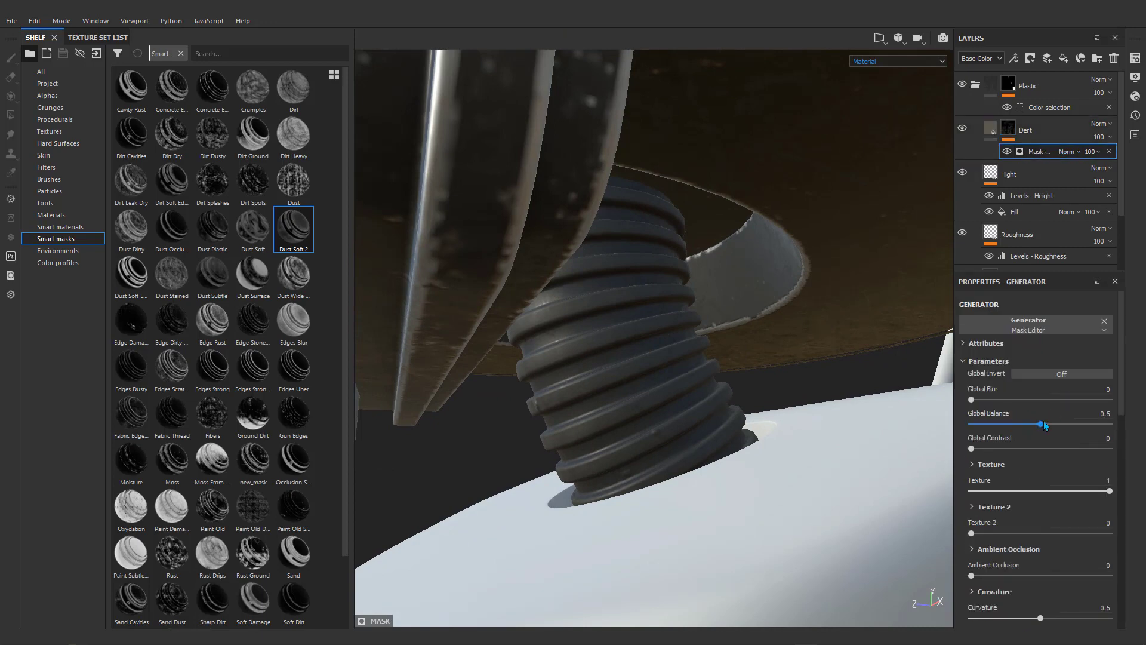
drag(1041, 424, 1085, 426)
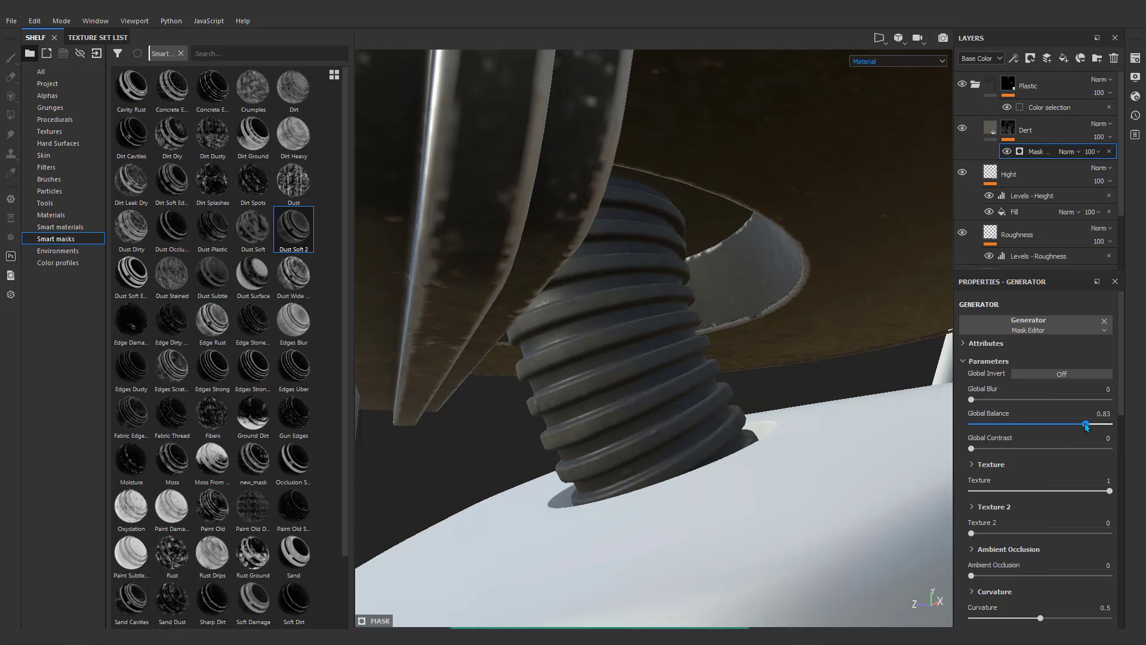
Examine the dirt on the ribbed neck beneath the head and on the eye ring.
mouse_move(650, 376)
alt+mouse_down()
mouse_move(663, 364)
mouse_move(634, 361)
alt+mouse_up()
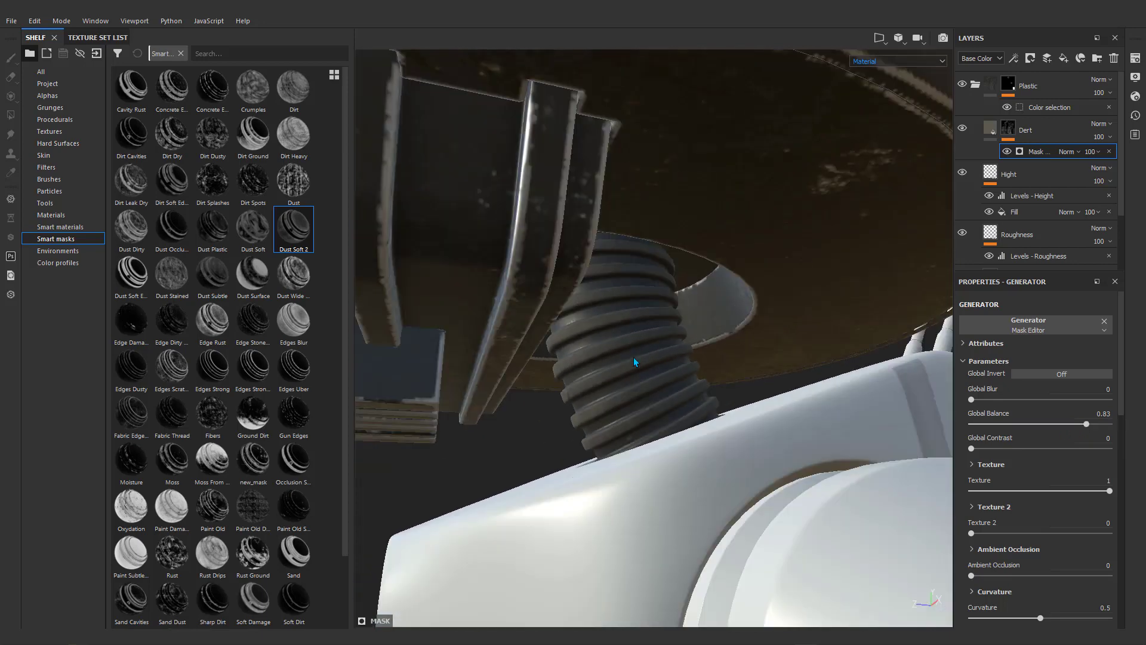
alt+drag(542, 360, 573, 394)
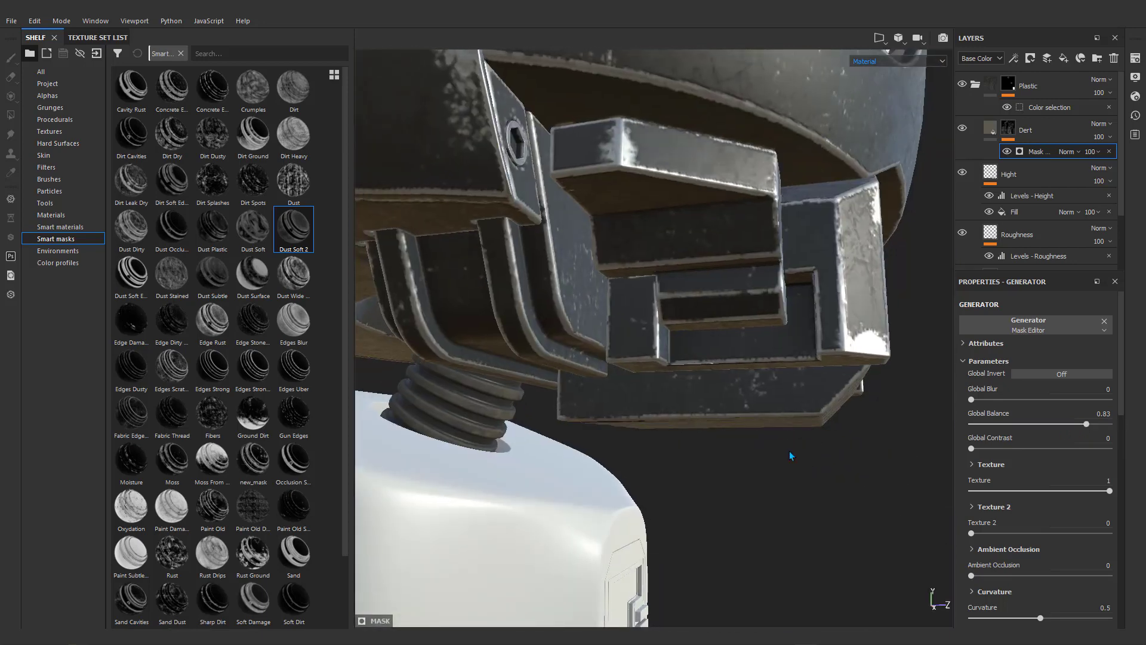
alt+middle_drag(573, 394, 556, 405)
alt+drag(556, 405, 663, 298)
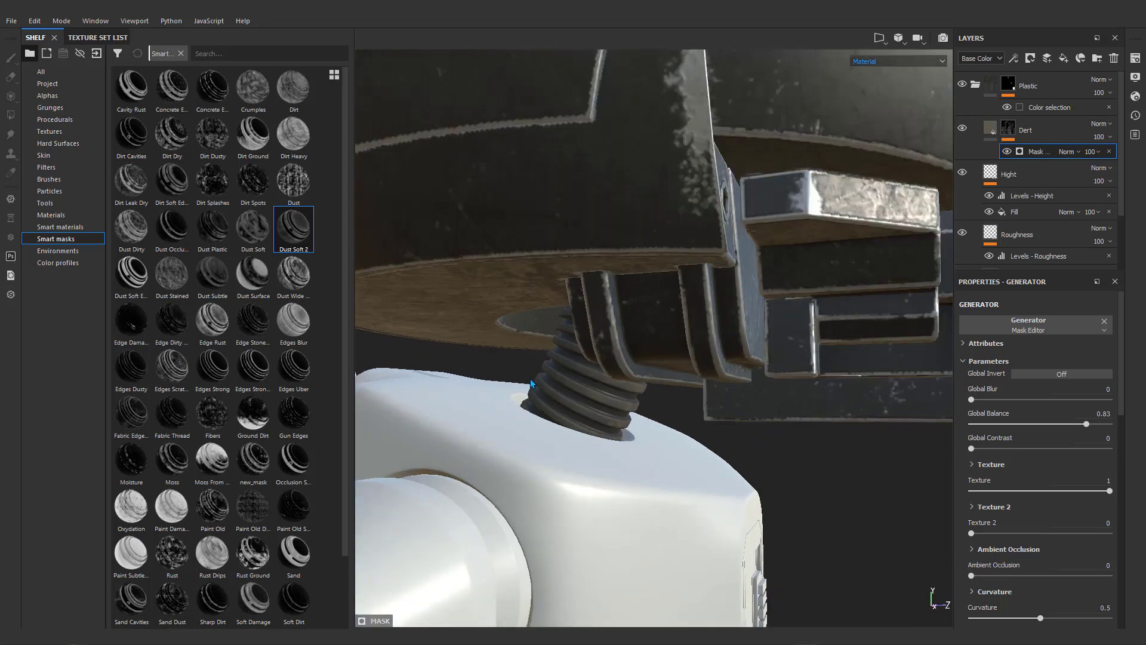
scroll(696, 262, down, 5)
alt+middle_drag(697, 262, 606, 307)
alt+drag(606, 307, 555, 302)
scroll(642, 261, up, 5)
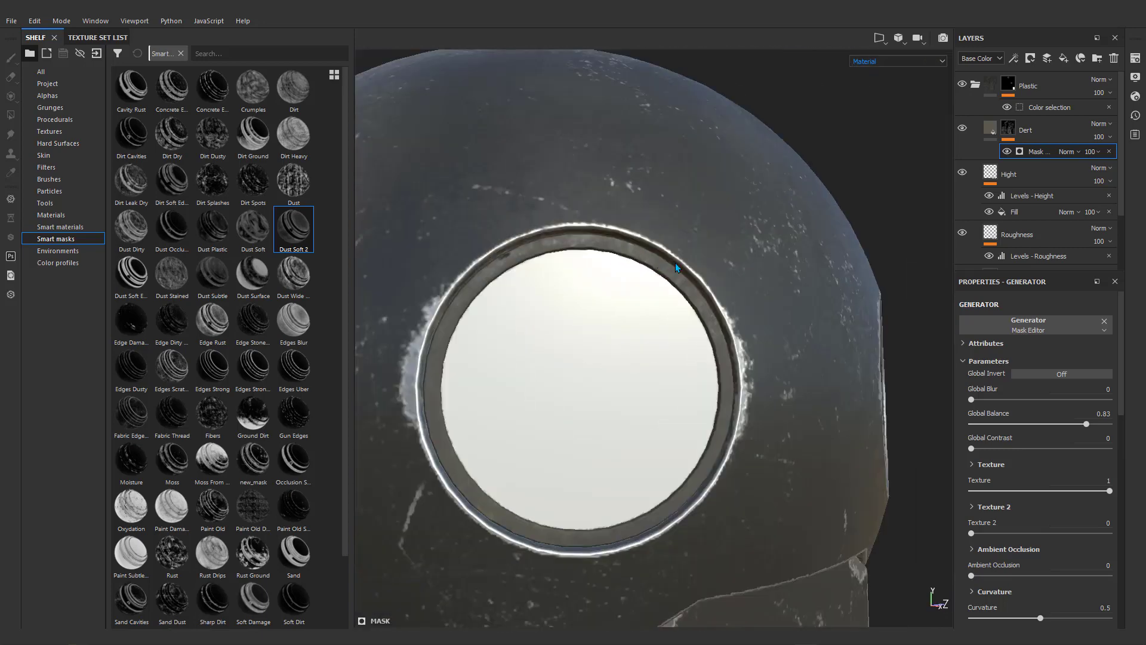
Examine the finished scratches and dirt across the whole head from the front and the side.
alt+drag(675, 263, 523, 263)
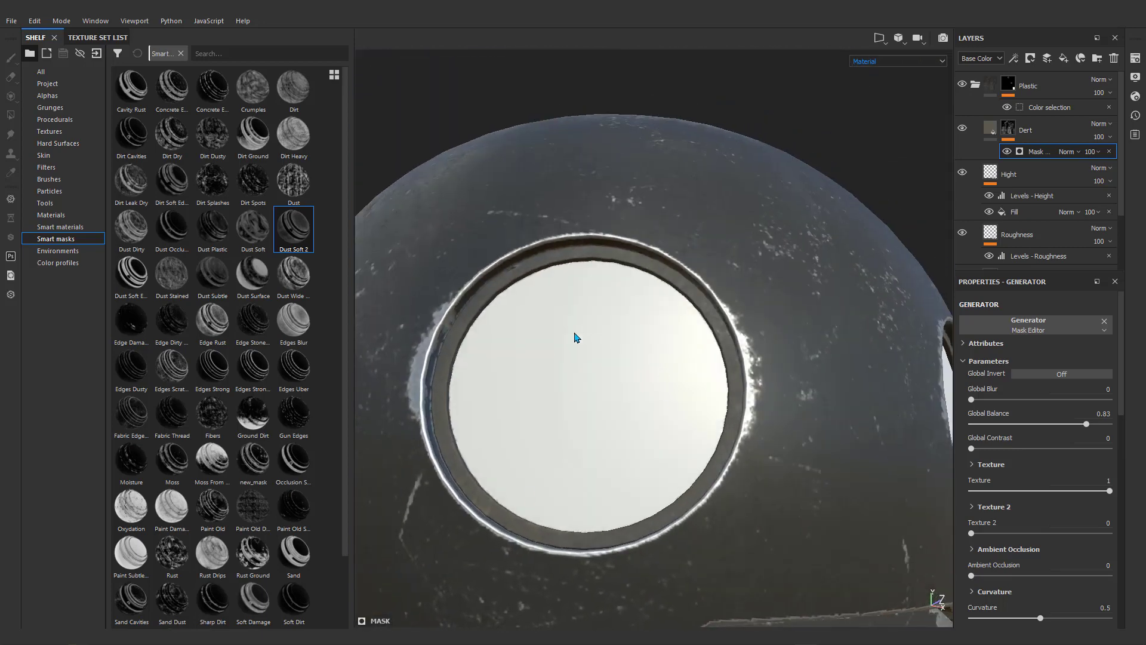
scroll(575, 338, down, 6)
alt+middle_drag(637, 358, 683, 336)
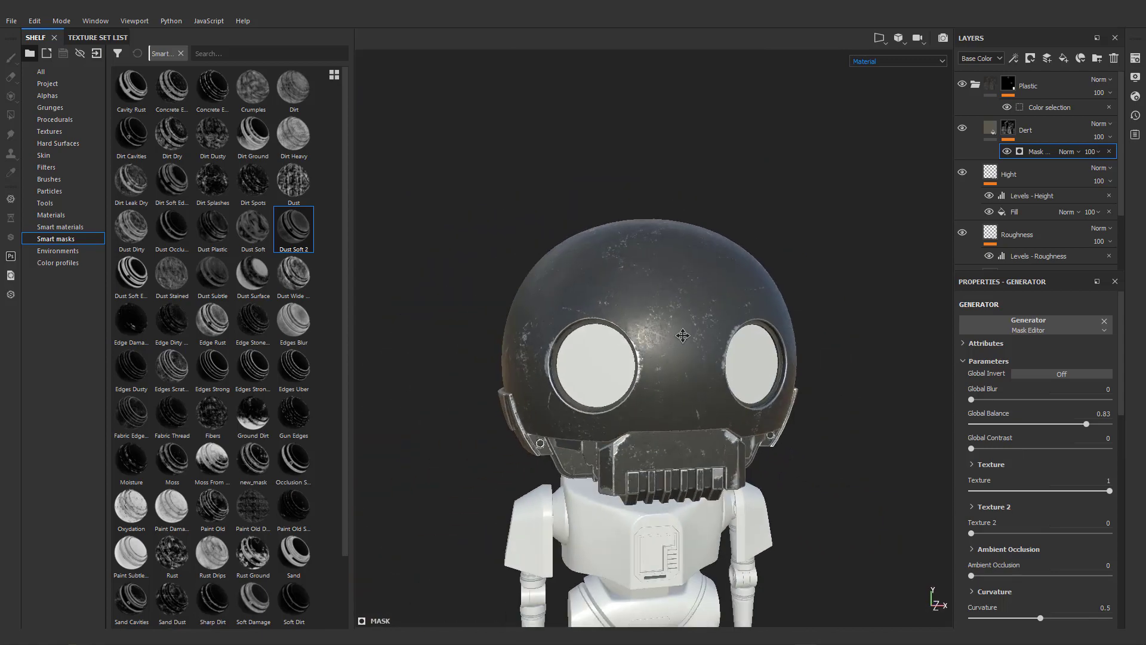
alt+drag(682, 335, 712, 388)
alt+middle_drag(712, 388, 712, 347)
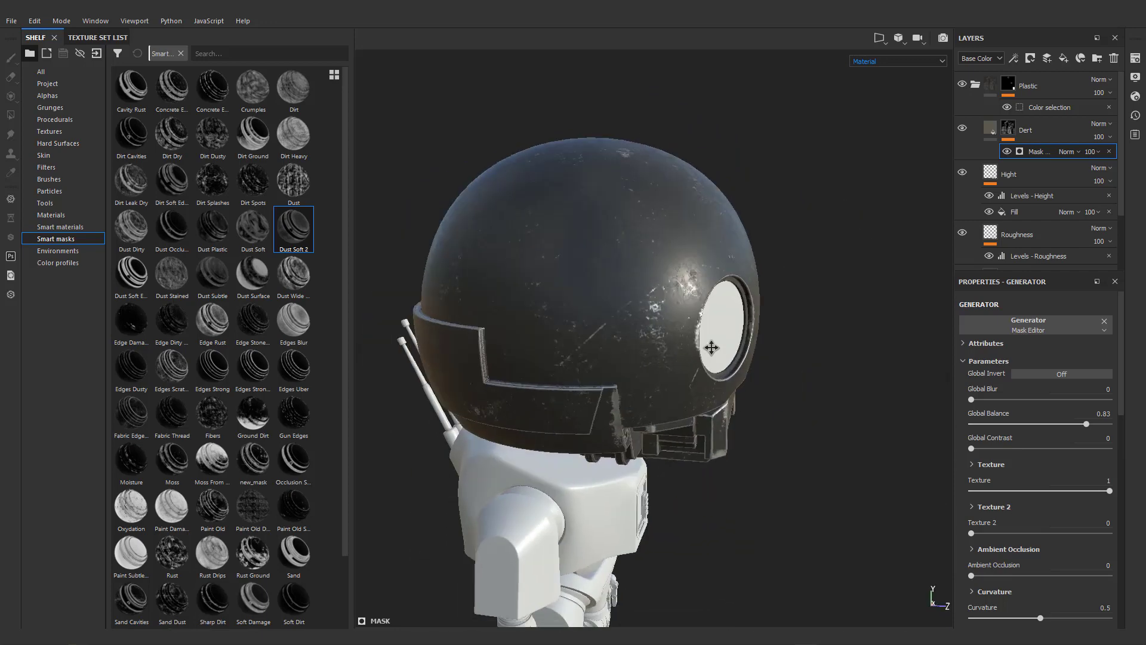
alt+drag(711, 348, 636, 365)
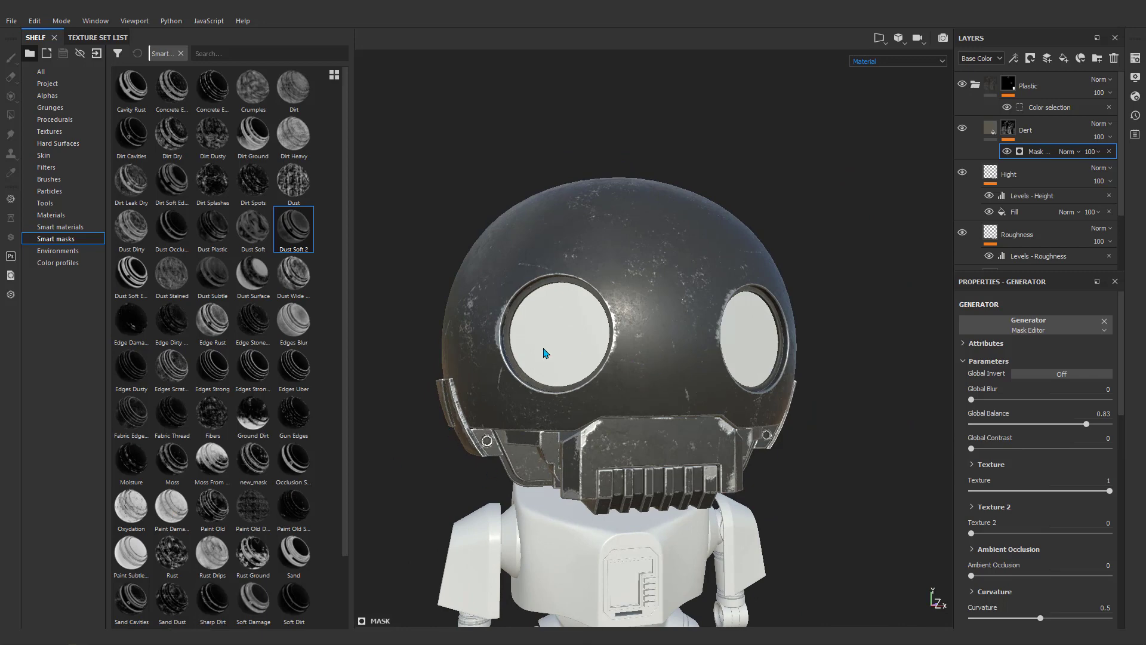
alt+drag(543, 348, 573, 338)
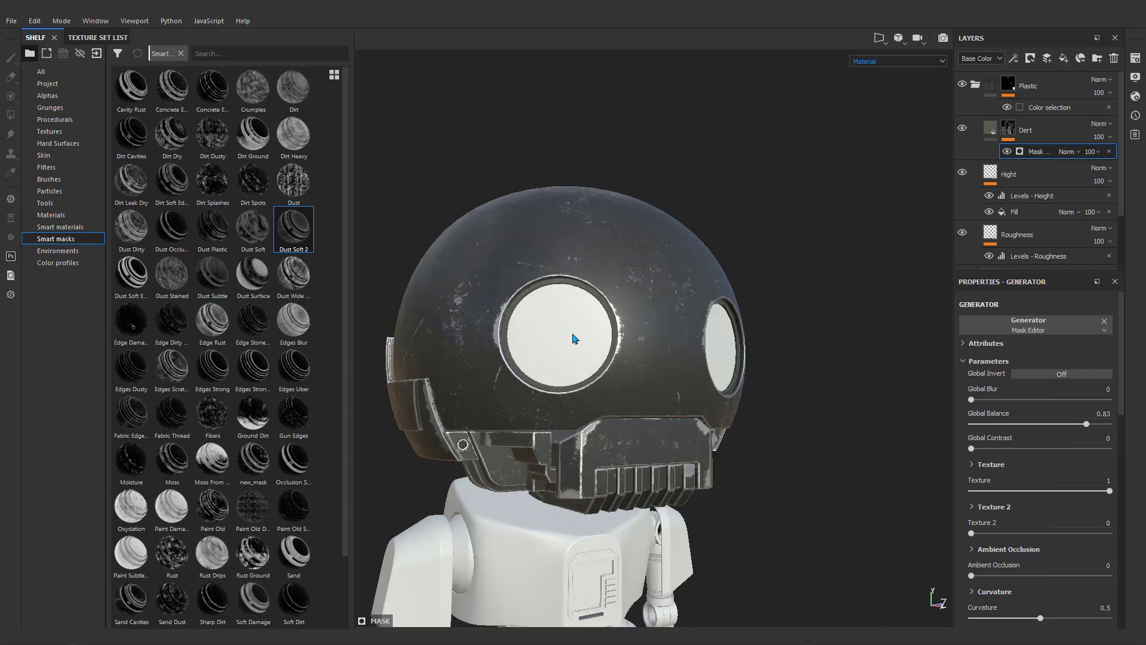
Create a folder named Light above the Plastic folder and add a fill layer inside it.
click(975, 87)
click(1048, 93)
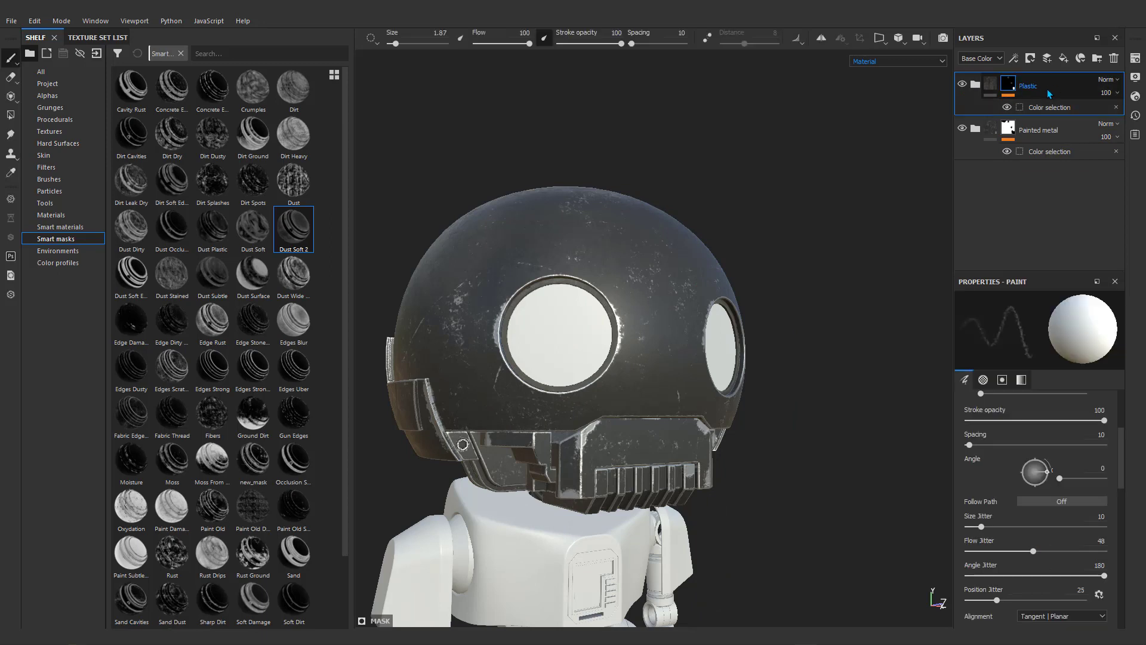
click(1097, 58)
double_click(1016, 86)
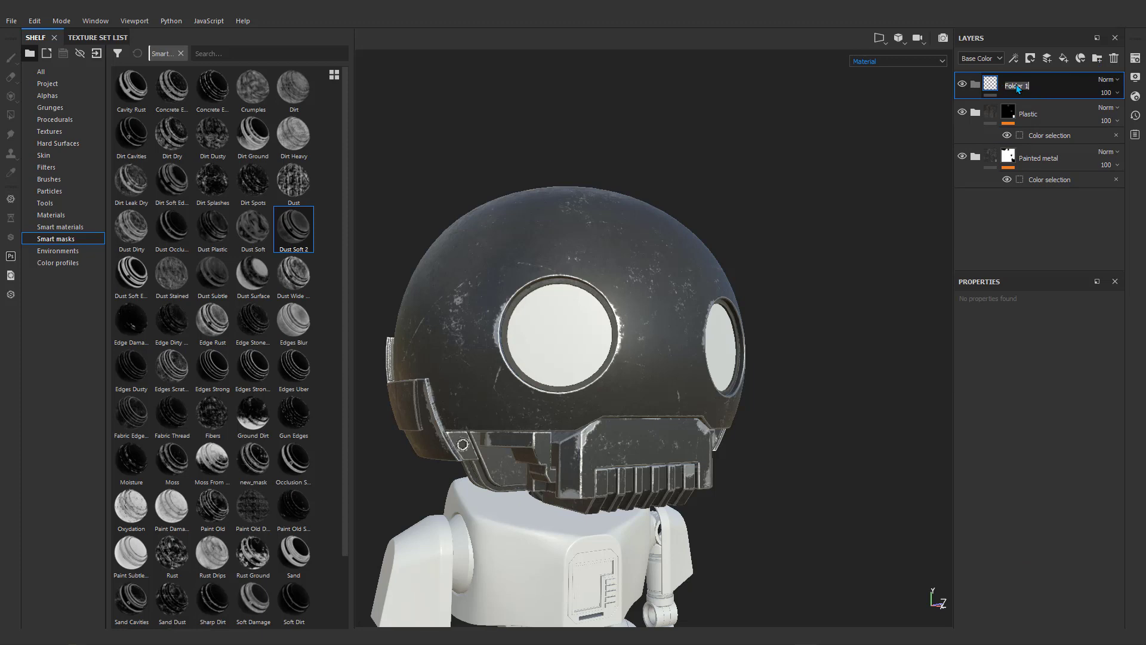
text(Light)
key(Return)
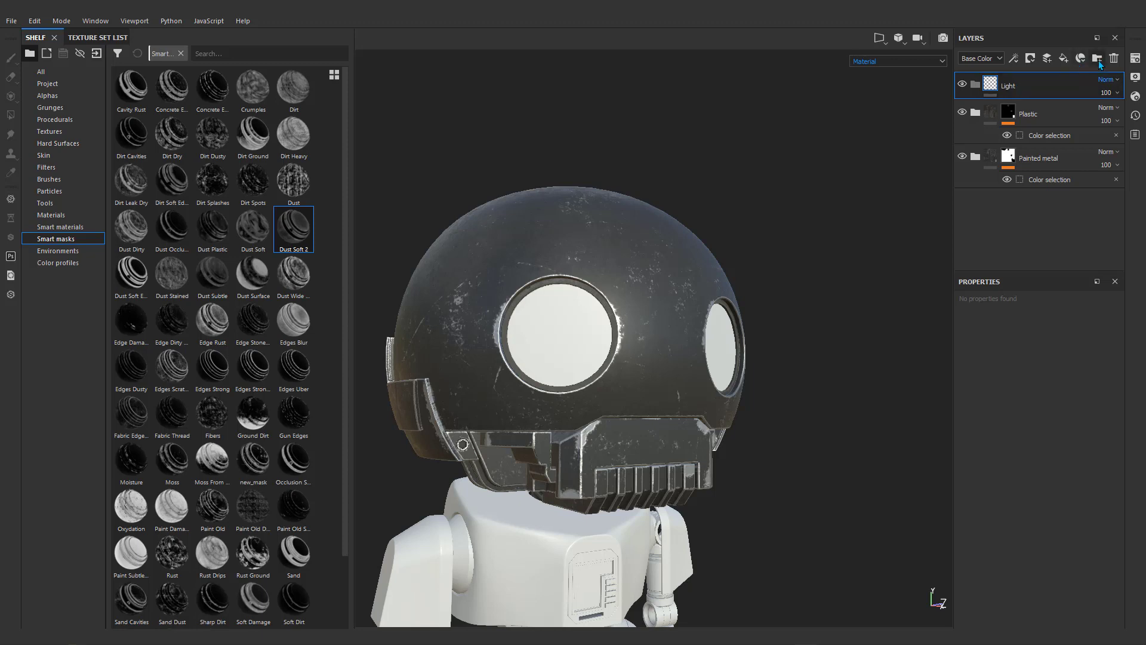
click(1063, 58)
drag(1050, 92, 1038, 116)
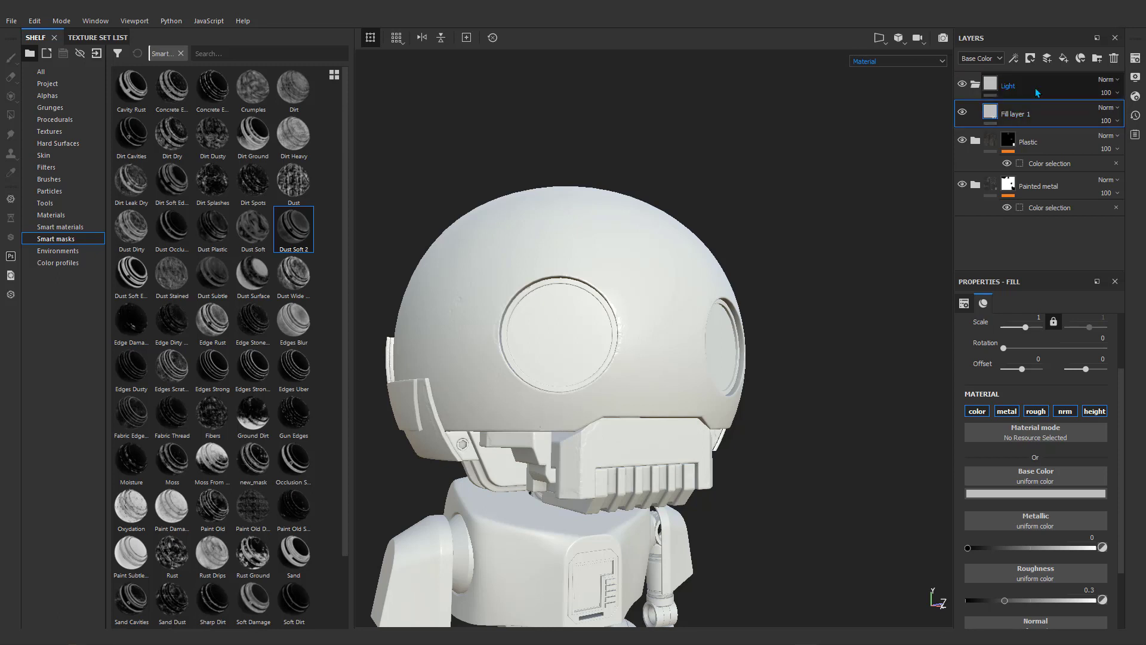
Mask the Light folder with a color selection, picking the orange ID color of the eyes.
click(1023, 88)
click(1029, 58)
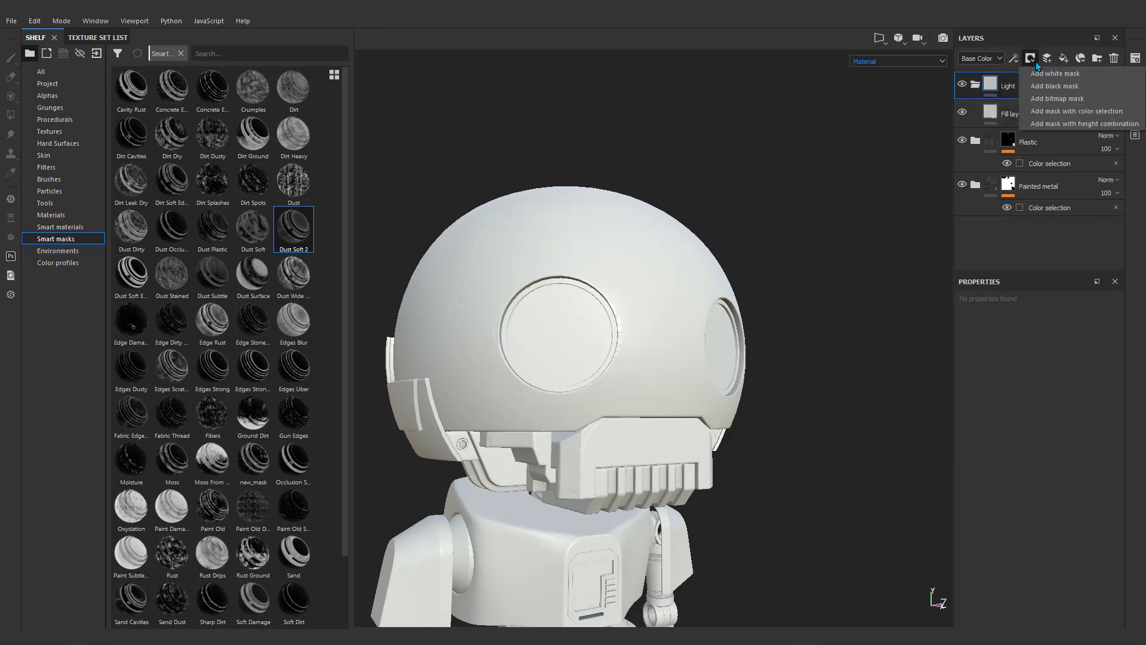
click(1060, 111)
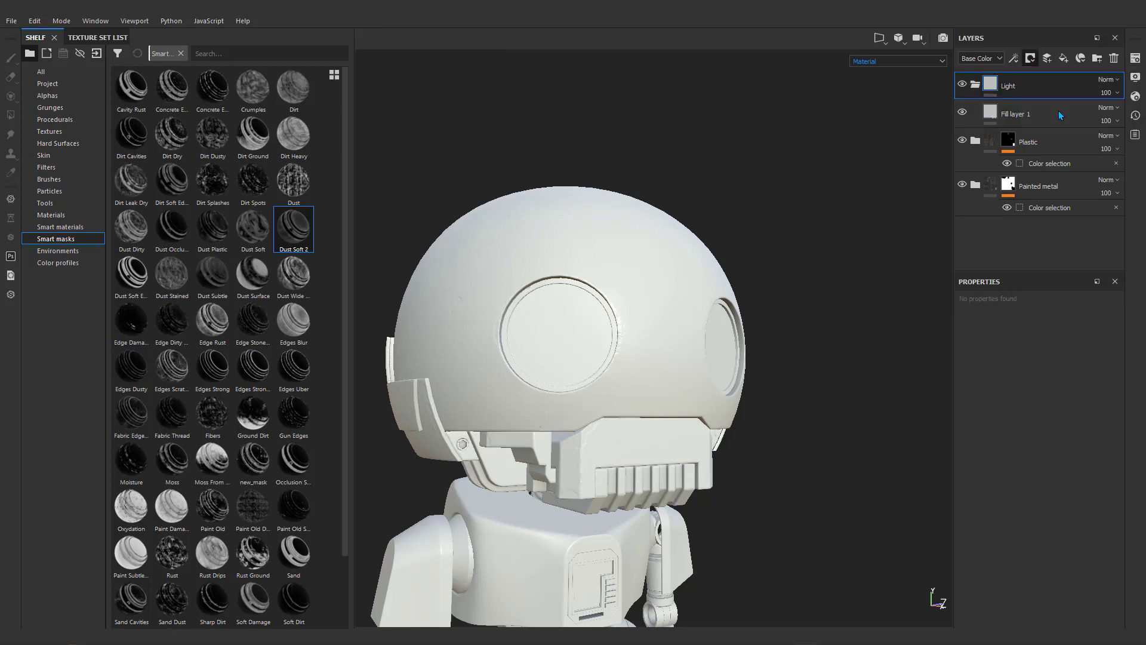
click(1095, 422)
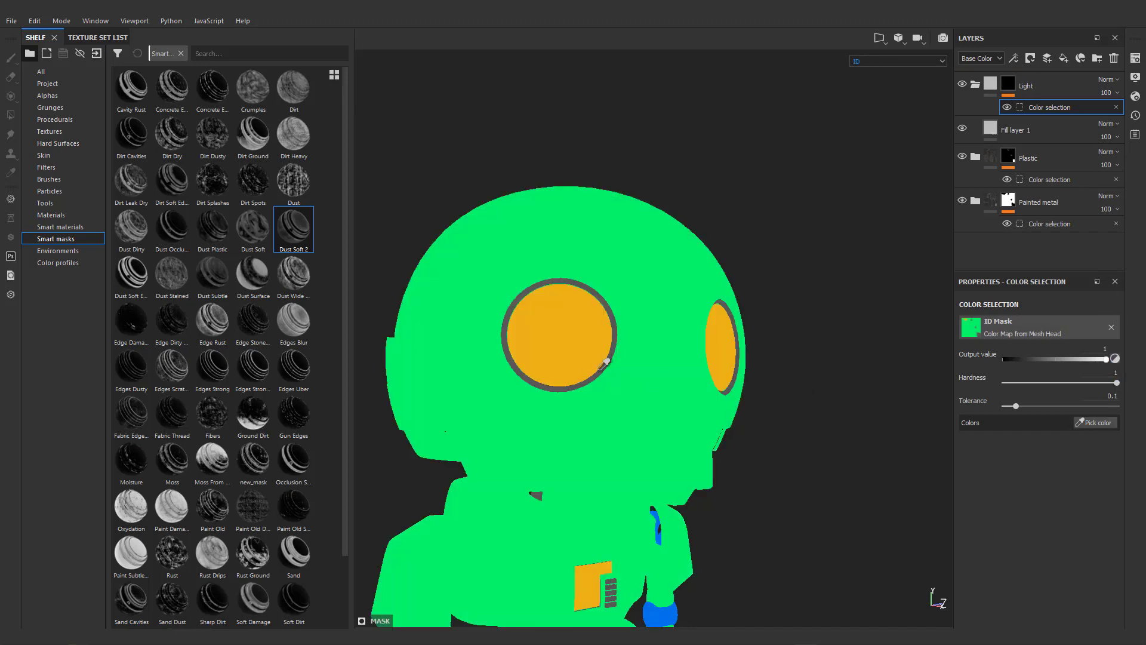
click(588, 334)
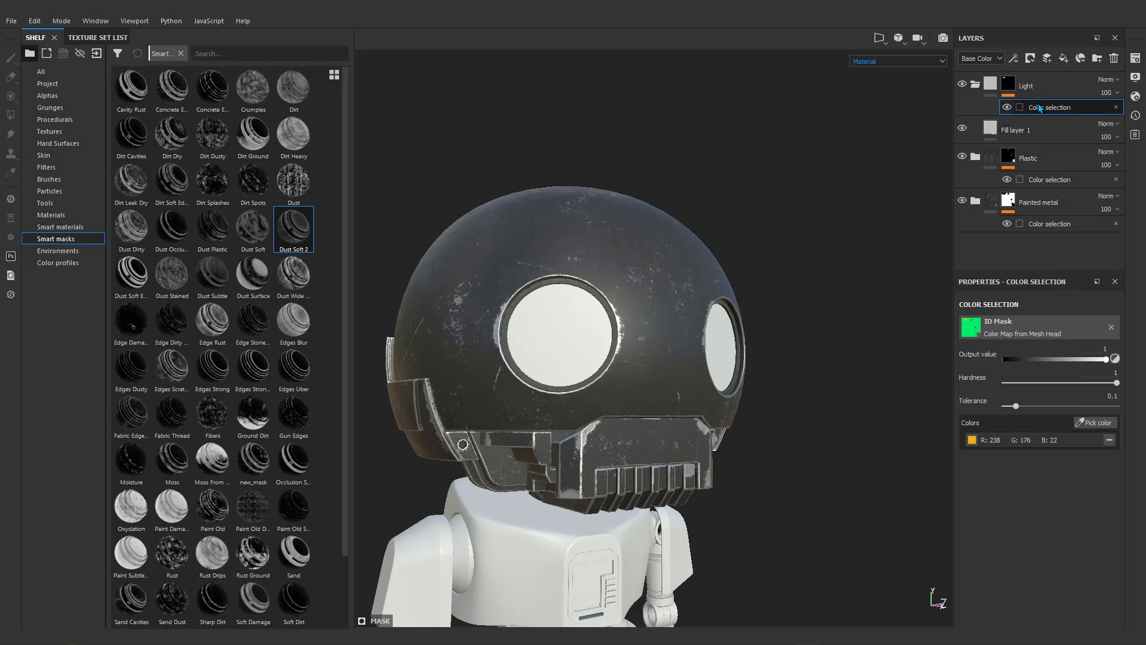
click(1067, 81)
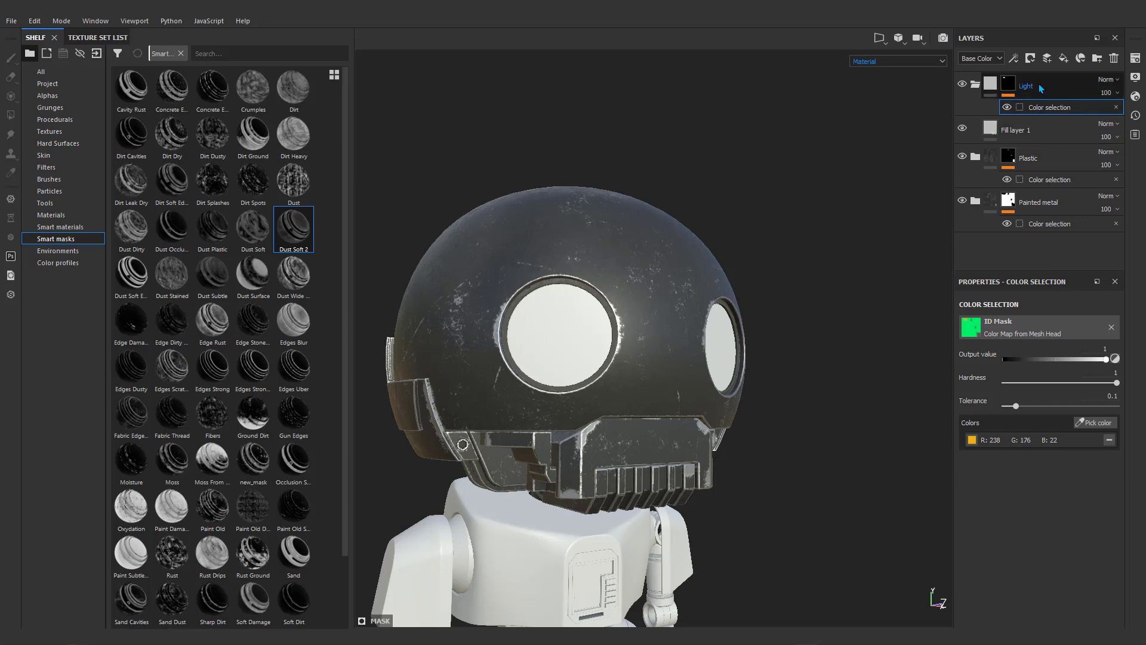
click(1063, 58)
drag(1044, 99, 1041, 161)
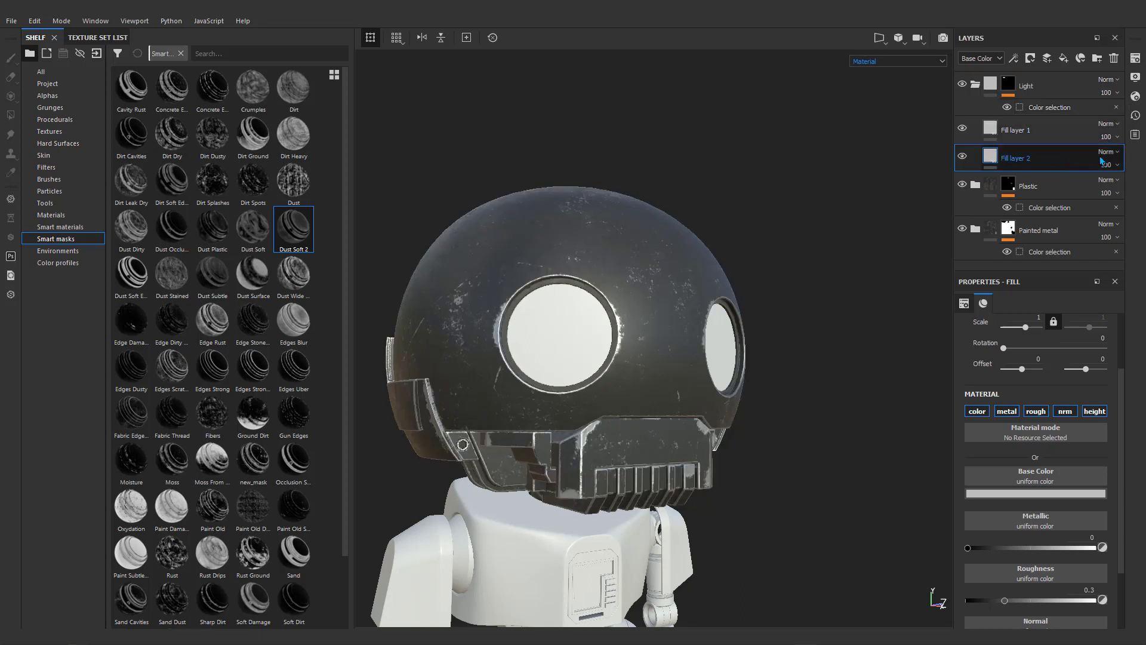
click(1114, 58)
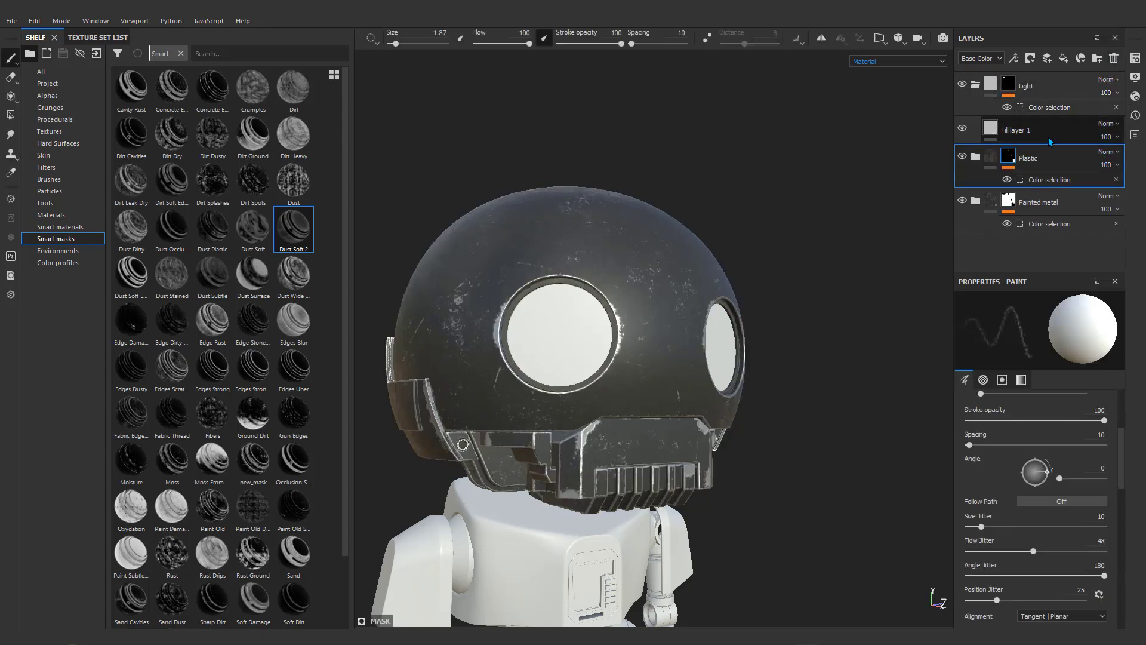
Add an Emissive channel to the head's texture set while the Light folder's fill layer is selected.
click(1049, 140)
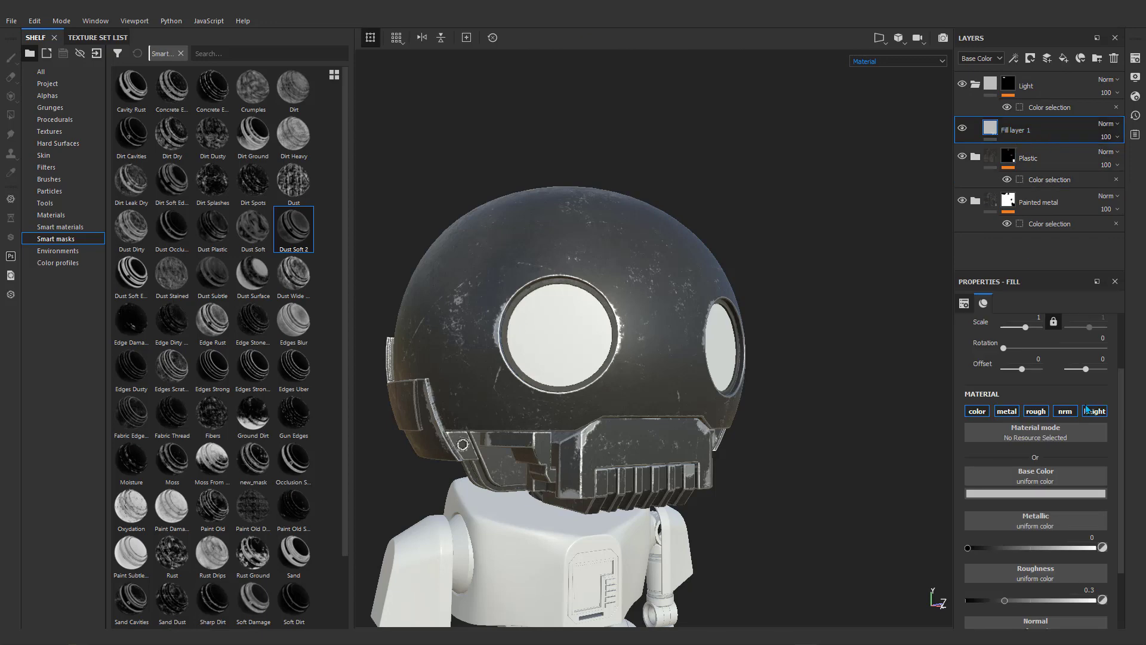
scroll(1072, 394, up, 2)
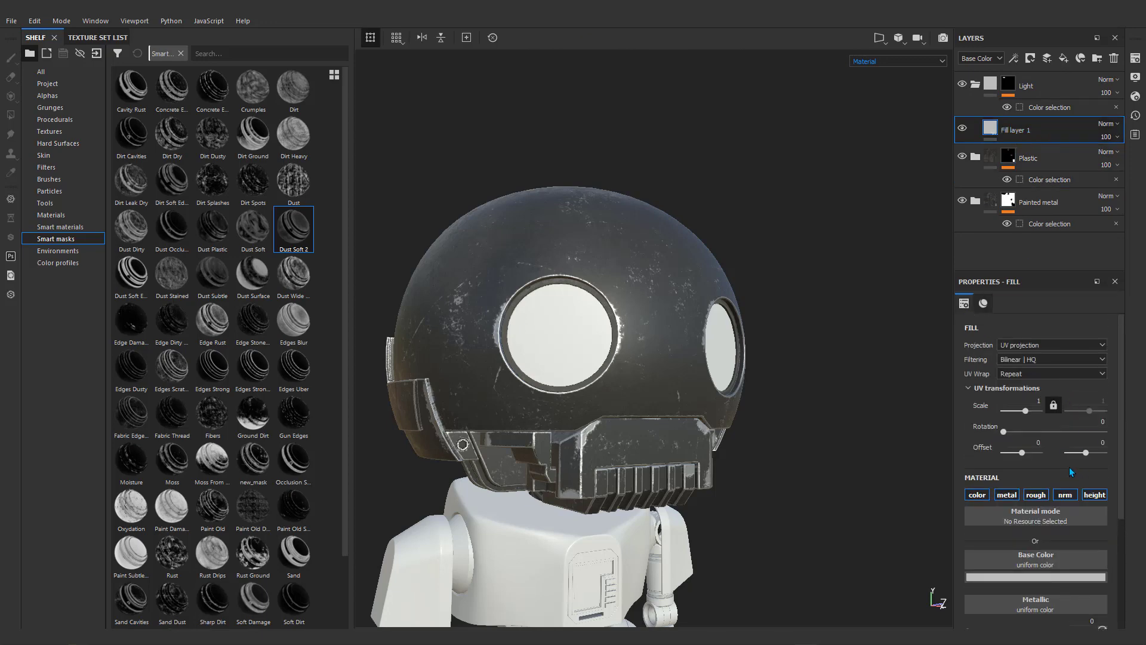
click(1134, 57)
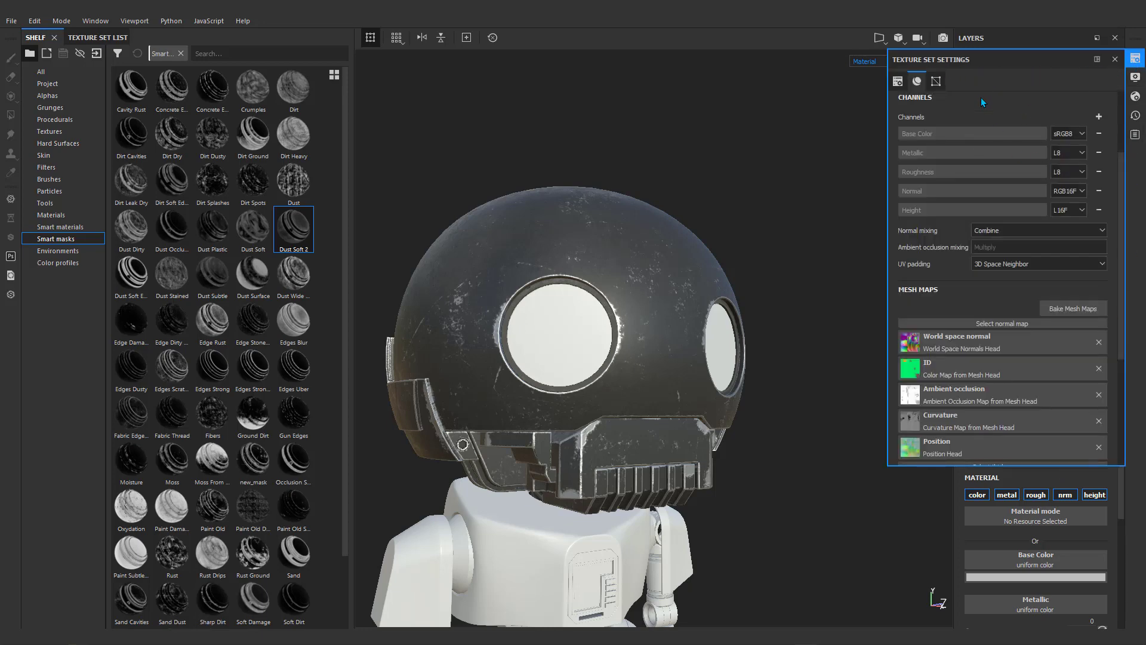
click(1098, 117)
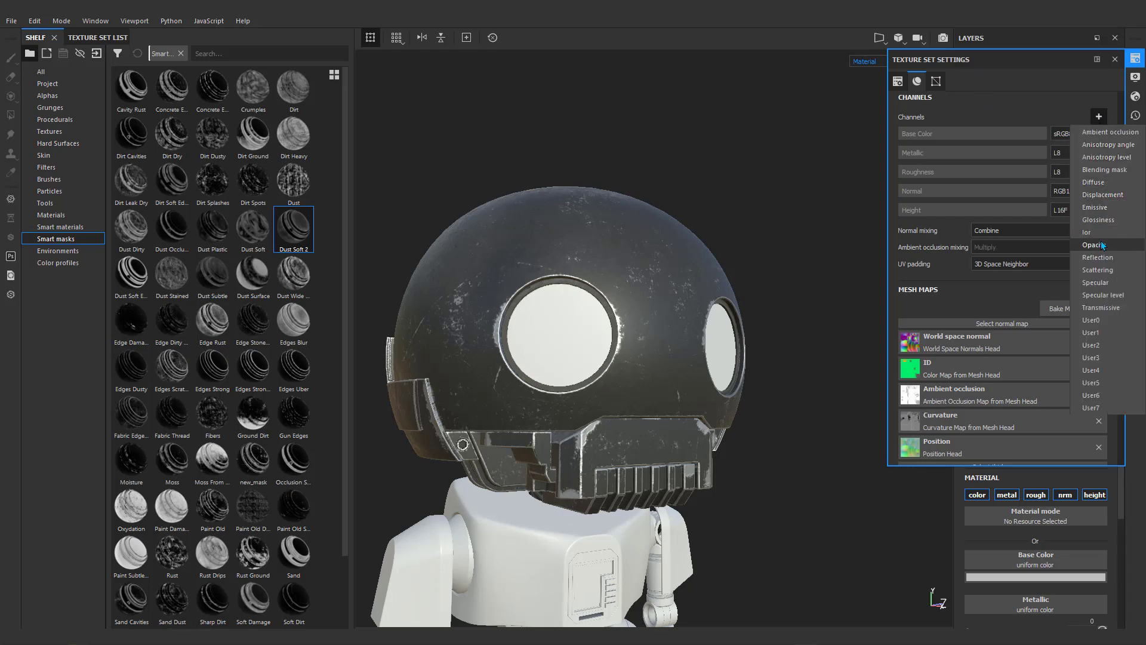
click(1094, 207)
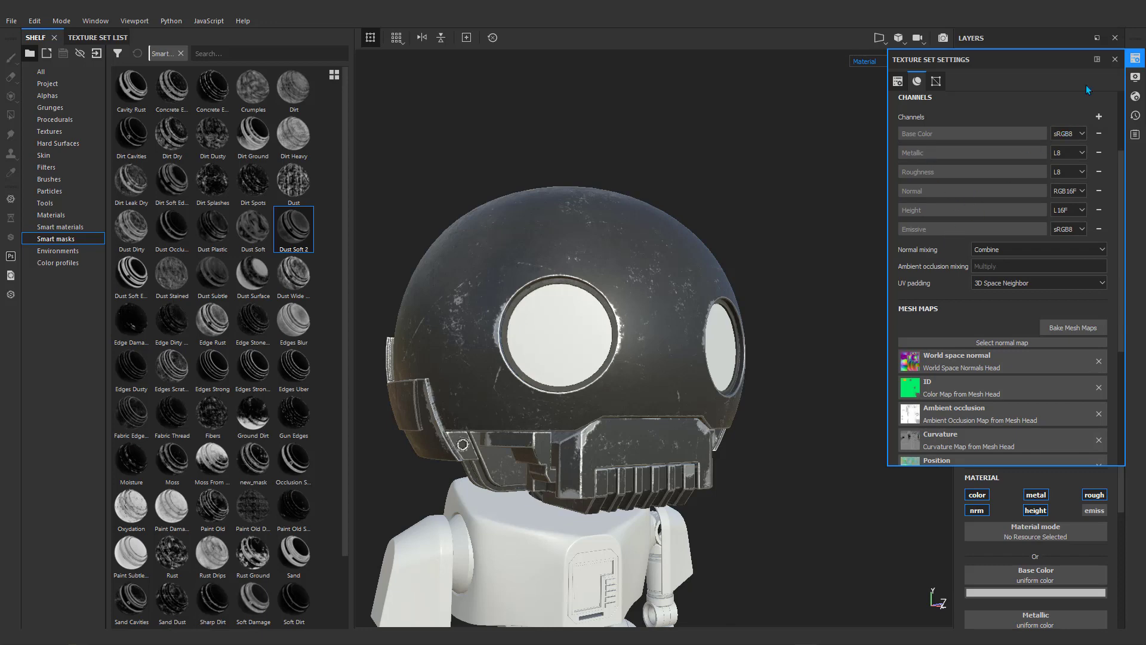
click(1114, 59)
Enable the emissive channel on the Light fill layer and turn off its metal, rough, normal and height channels.
scroll(1072, 501, down, 1)
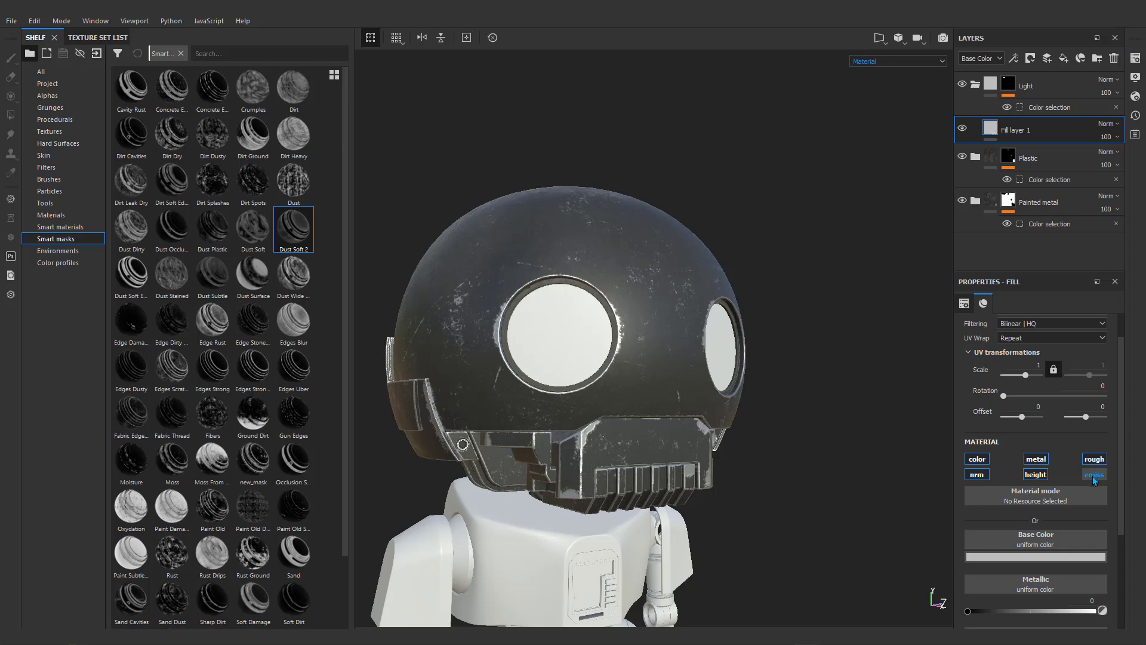
click(1095, 475)
click(1094, 459)
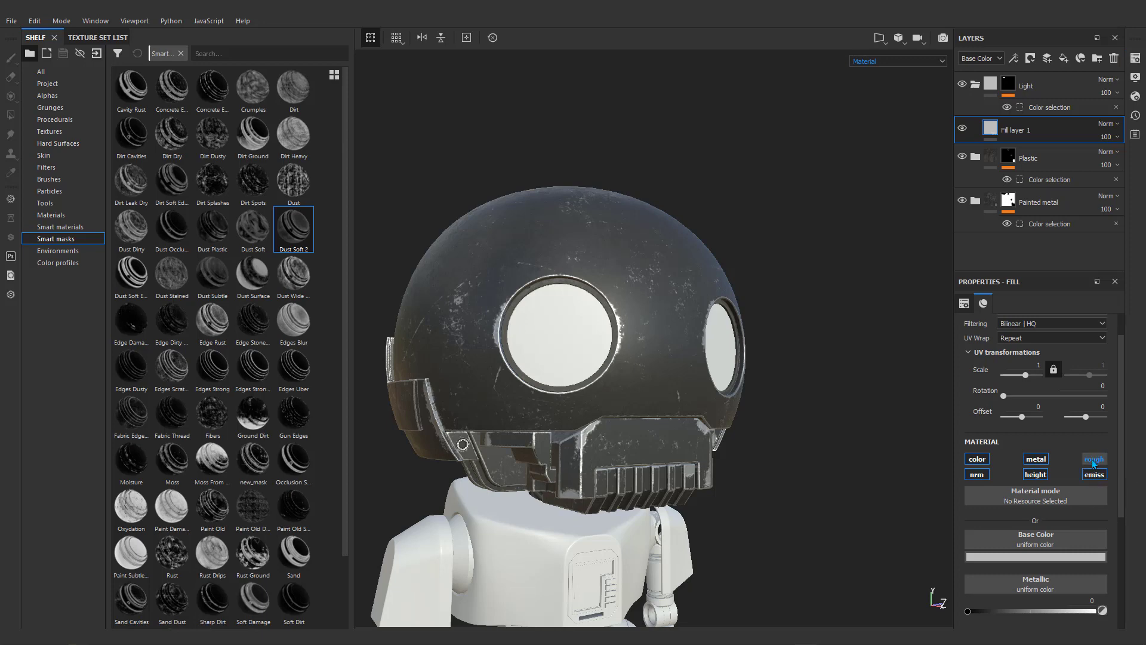
click(1036, 459)
click(1035, 475)
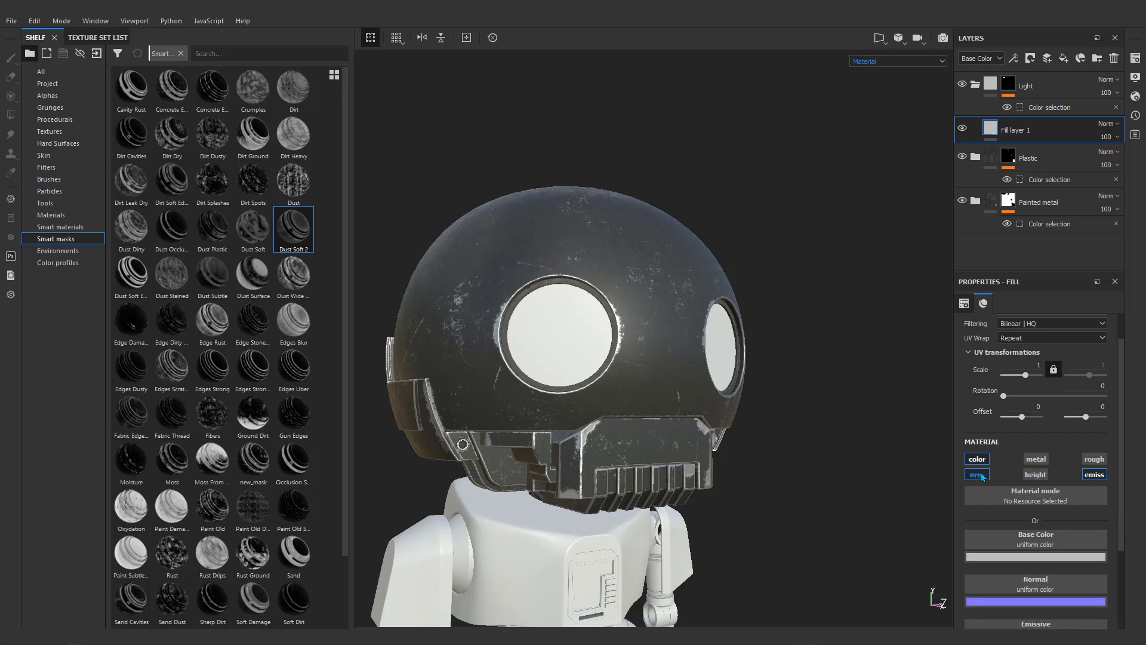
click(977, 475)
Try a red emissive color on the eyes and set the Light fill layer's emissive color to pure white.
scroll(1016, 538, down, 2)
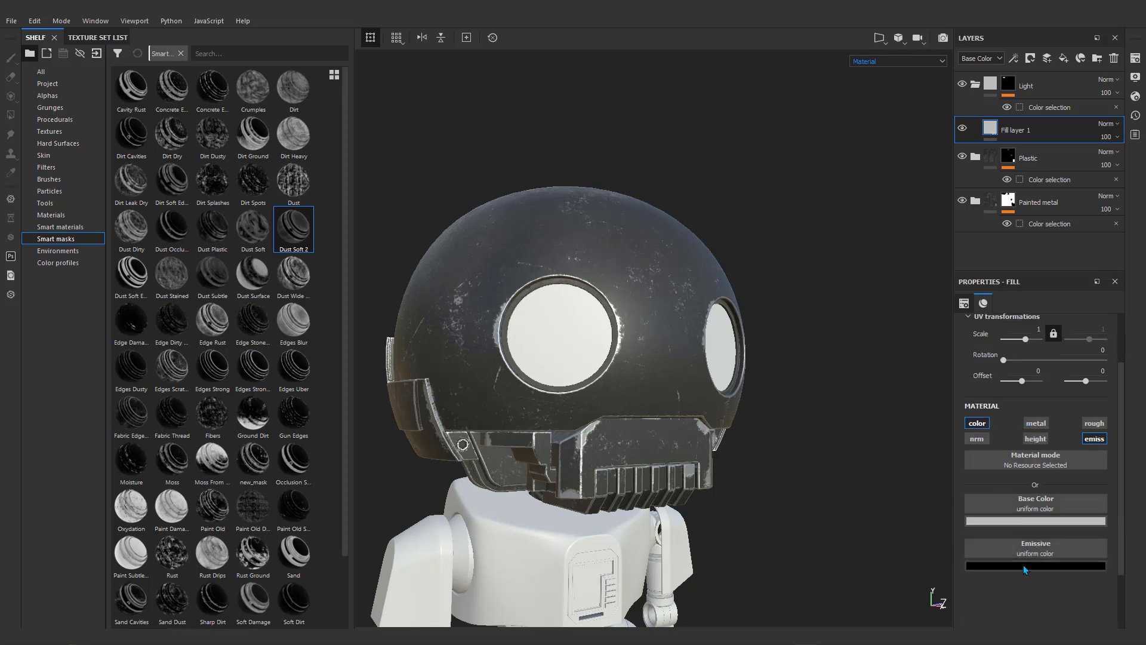
click(1023, 564)
click(1039, 453)
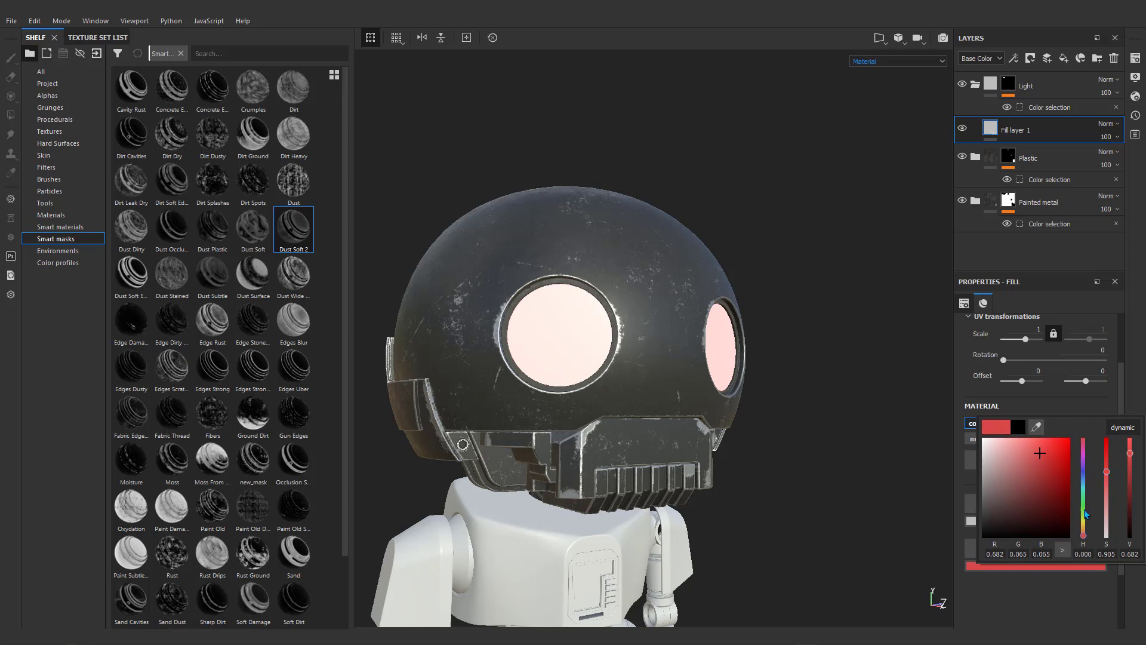
drag(1084, 529, 1083, 532)
drag(1037, 457, 1071, 437)
drag(1084, 533, 1082, 542)
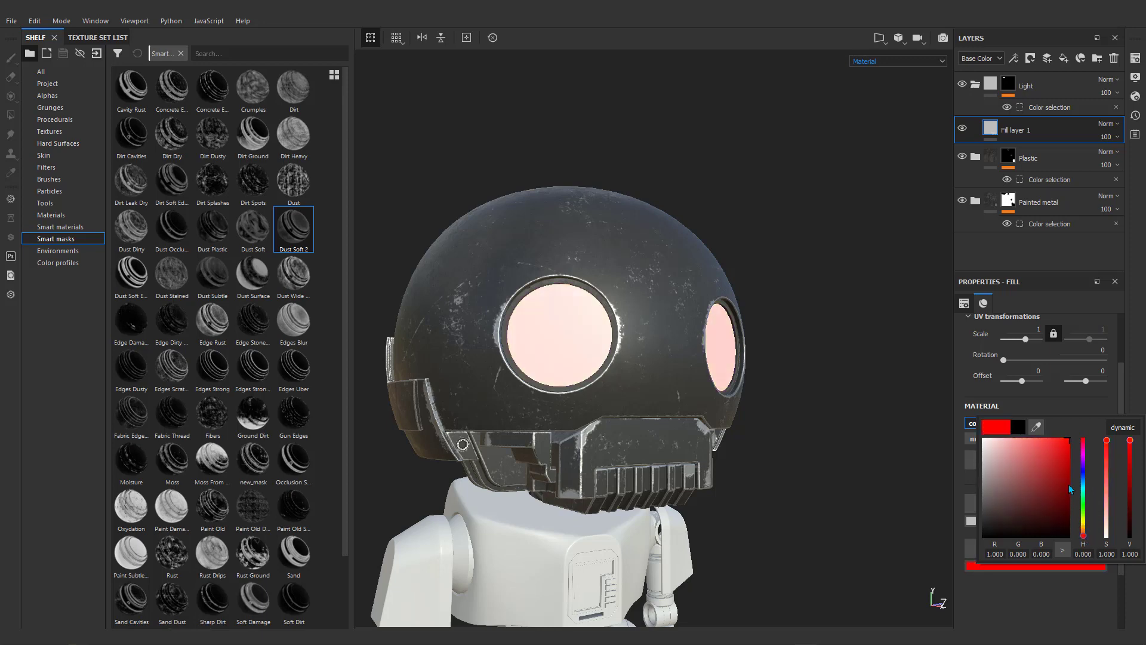
drag(1037, 453, 963, 438)
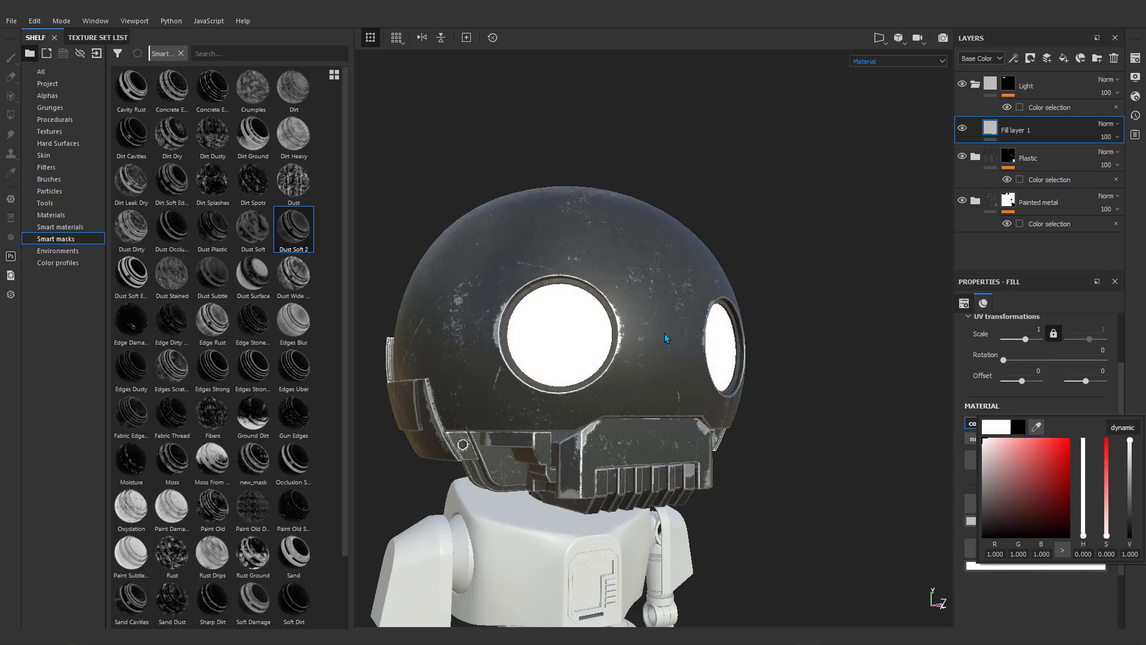
mouse_move(738, 373)
alt+mouse_down()
mouse_move(646, 357)
mouse_move(726, 360)
alt+mouse_up()
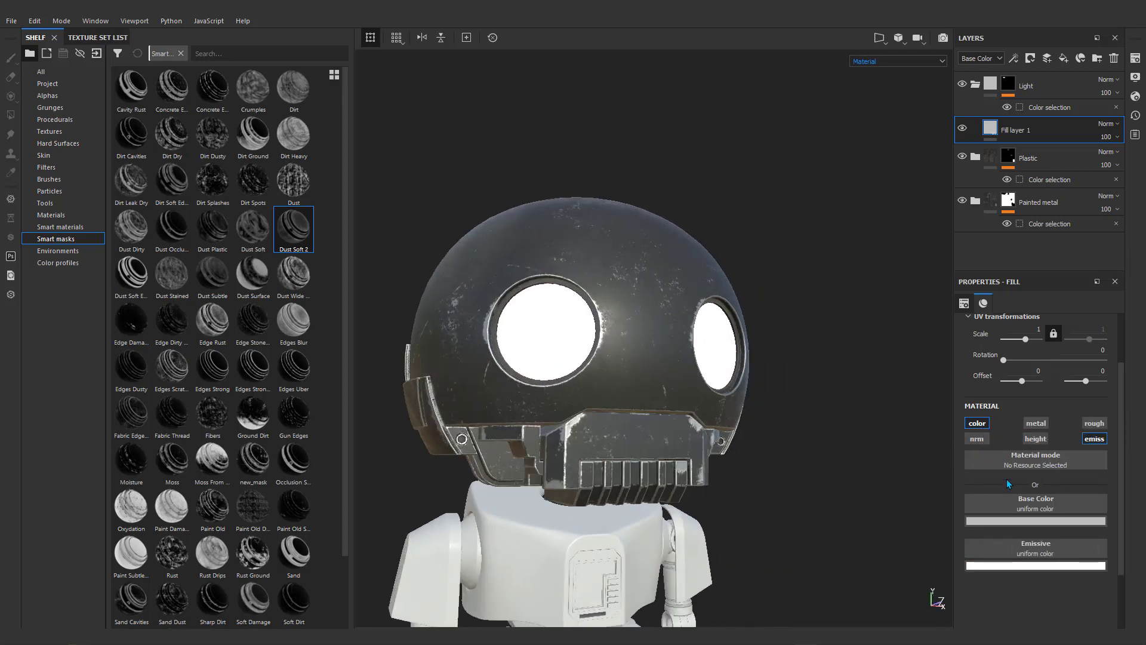
Set the Light fill layer's base color to black and turn off its color channel.
click(1036, 520)
drag(1003, 429, 966, 500)
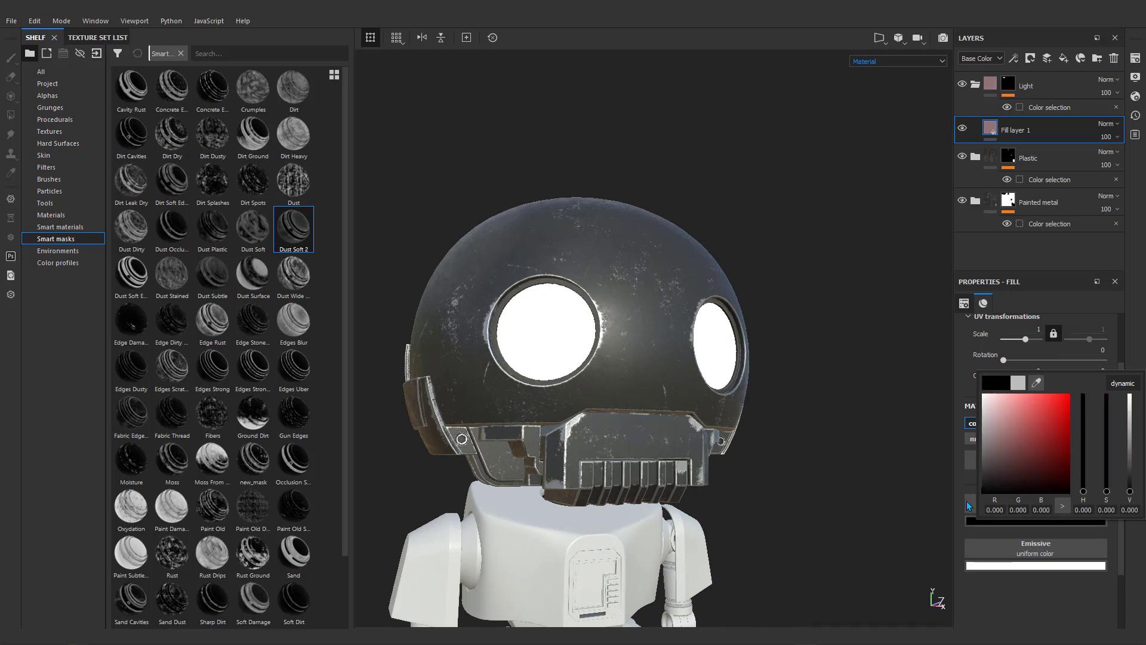
click(1020, 610)
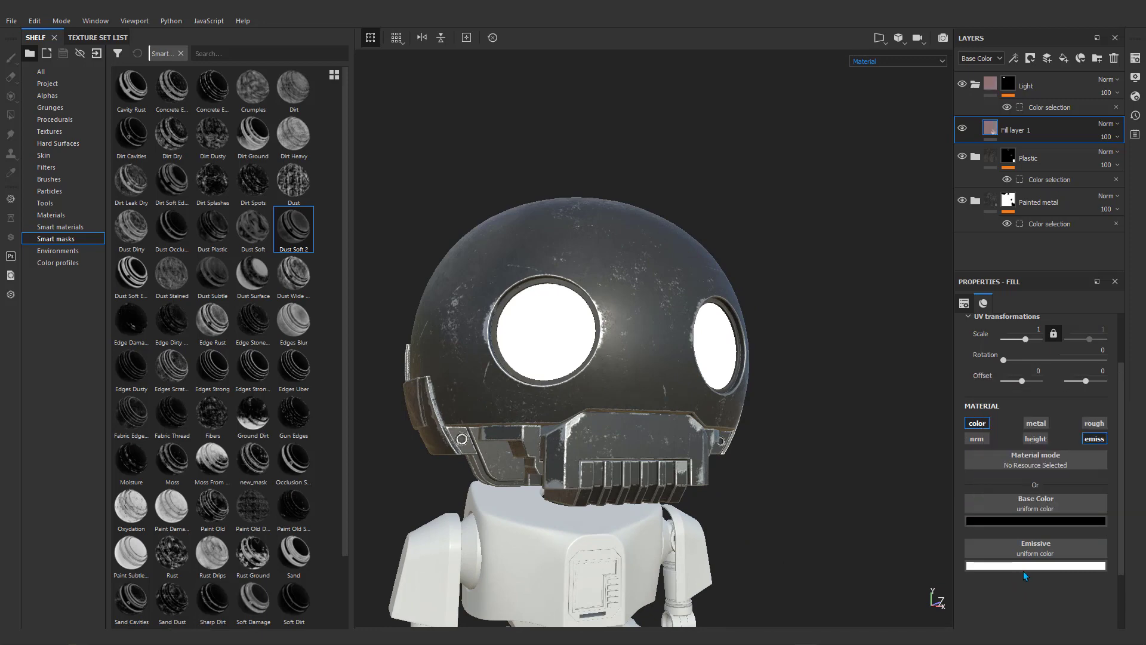
click(977, 423)
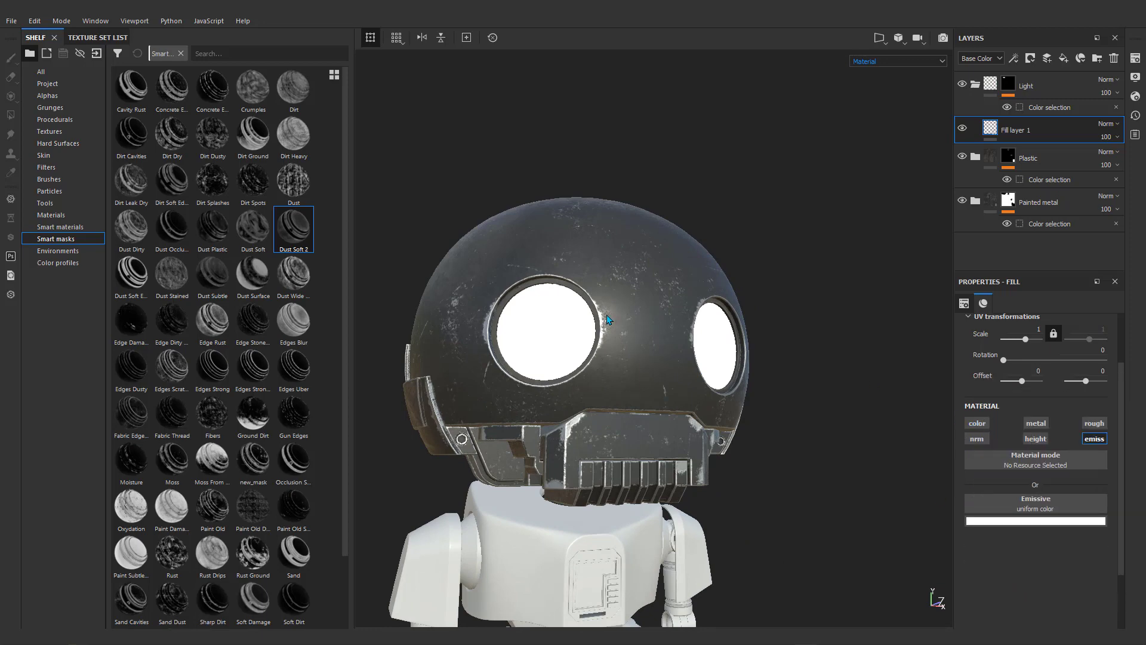
Try red and orange emissive colors on the eyes and return the emissive color to pure white.
click(1036, 520)
drag(1025, 453, 1058, 399)
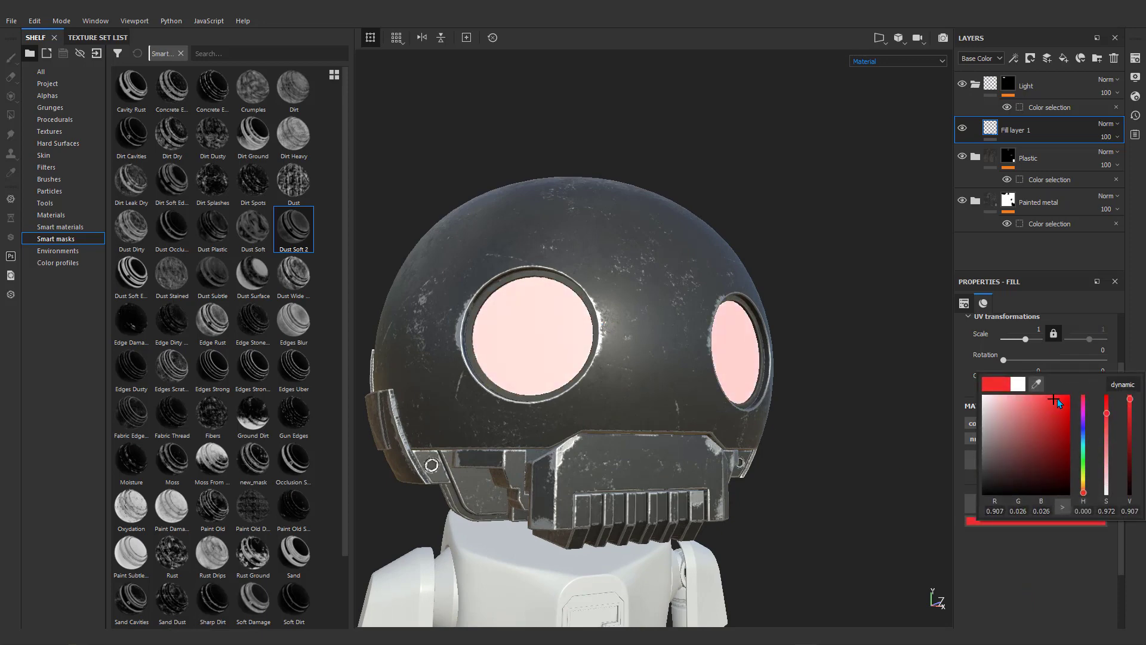
click(1083, 488)
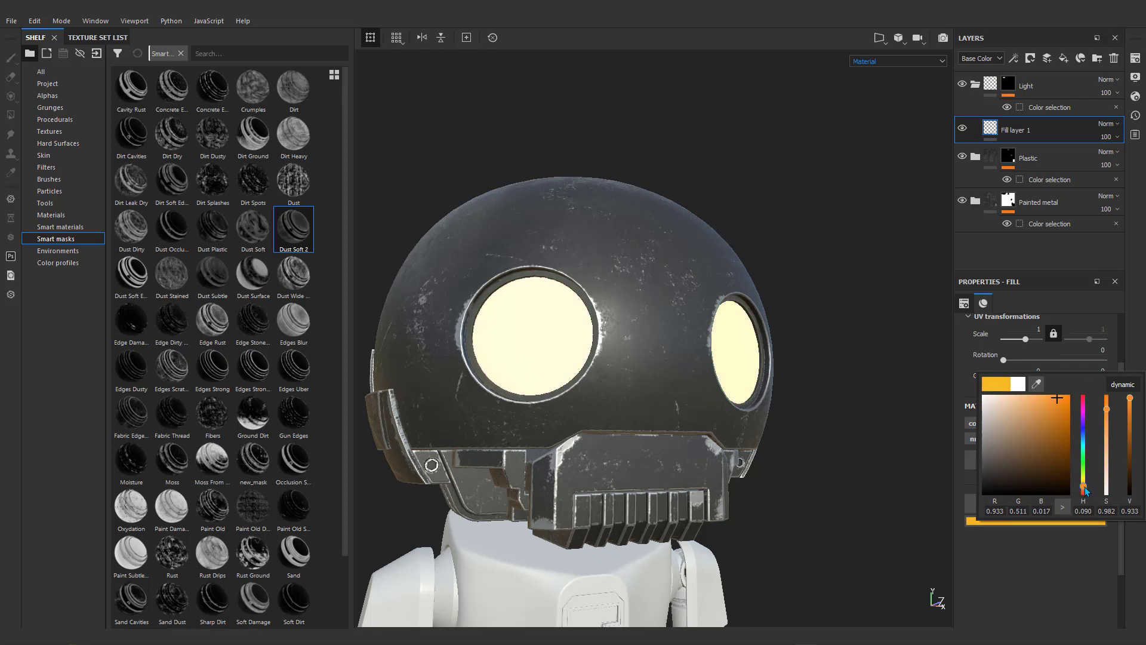
drag(1072, 474, 969, 395)
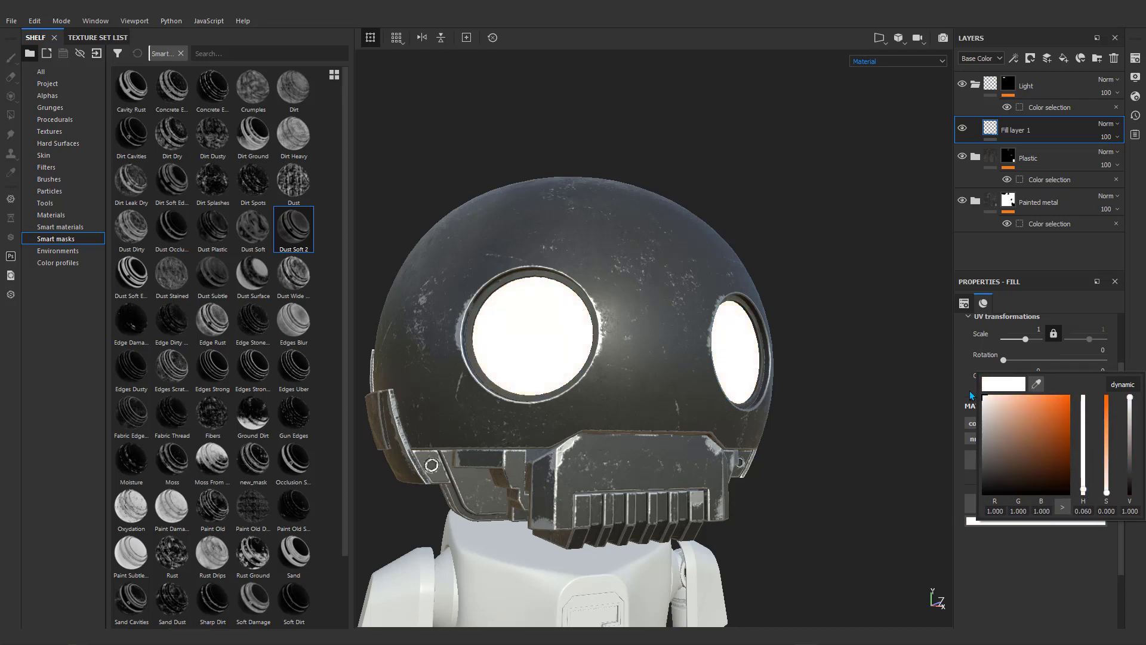
Rename the emissive fill layer inside the Light folder as Light.
click(1045, 596)
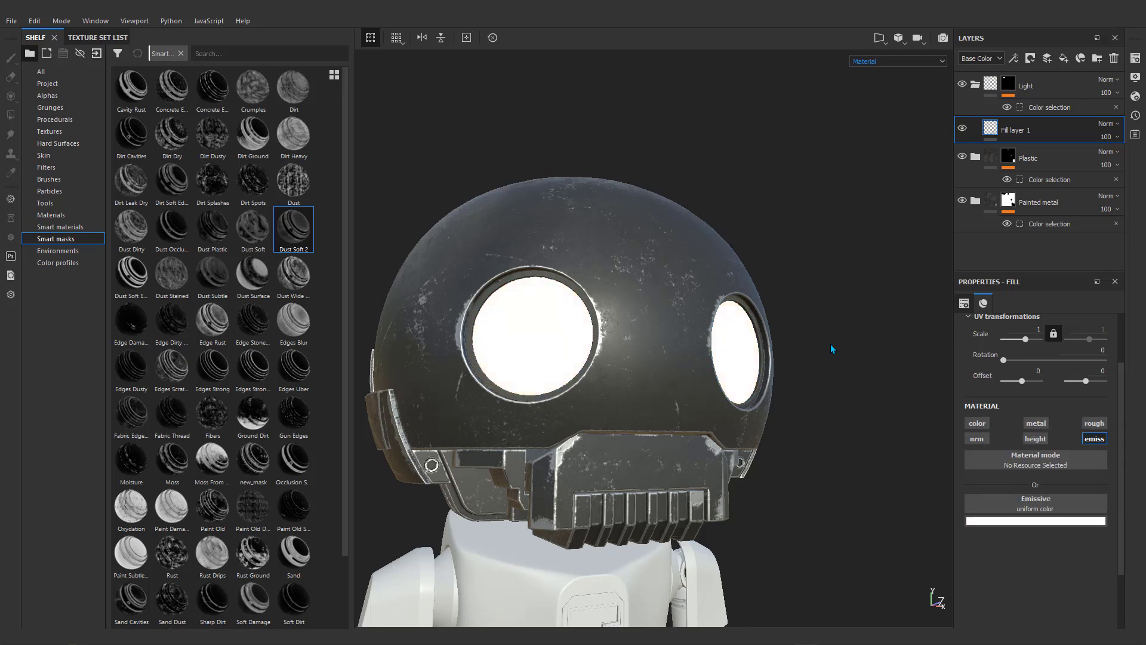
alt+drag(709, 348, 737, 346)
alt+drag(623, 331, 623, 300)
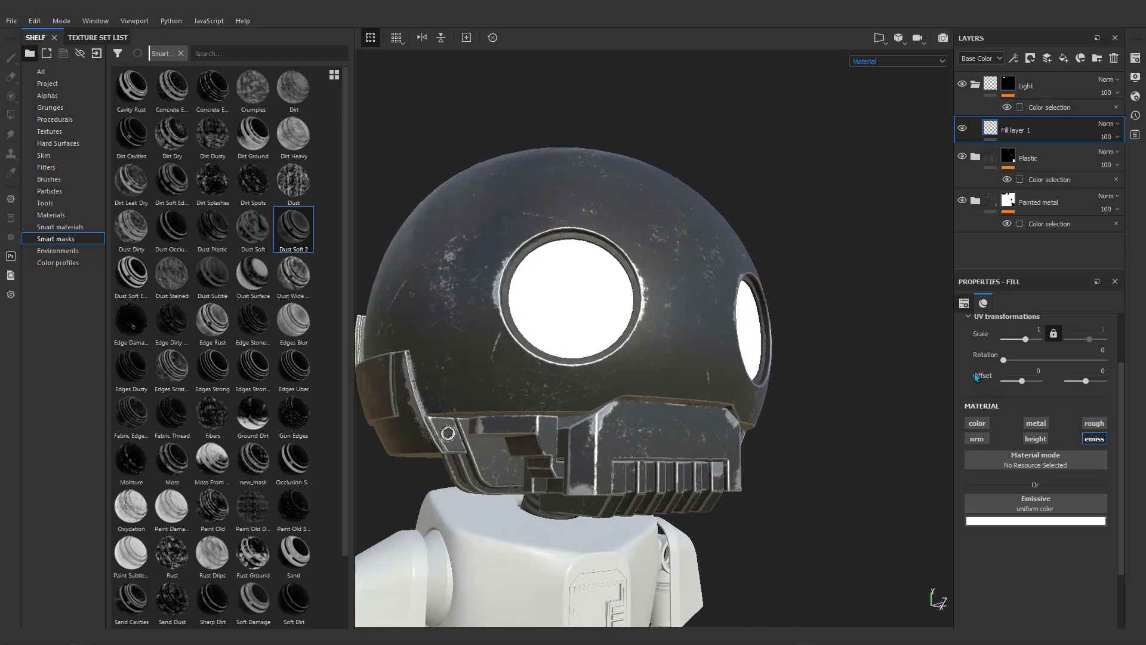
scroll(974, 385, up, 2)
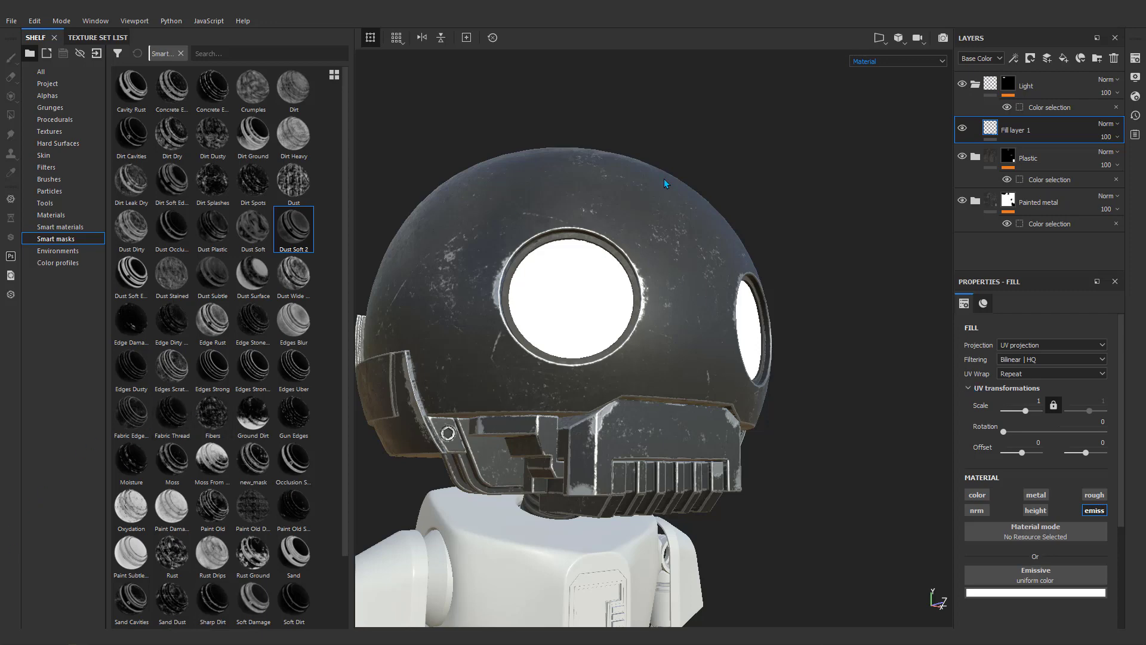
double_click(1014, 131)
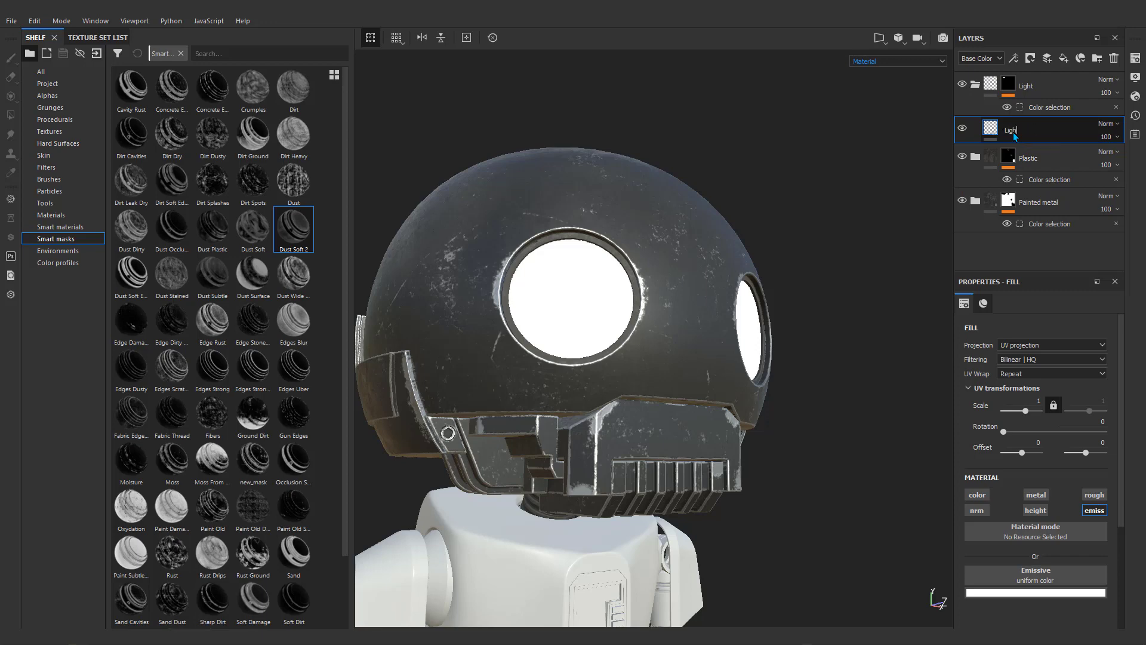
key(Return)
double_click(1012, 131)
text(Light)
key(Return)
Add a fill layer above the Light fill layer and name it Dert.
click(1064, 59)
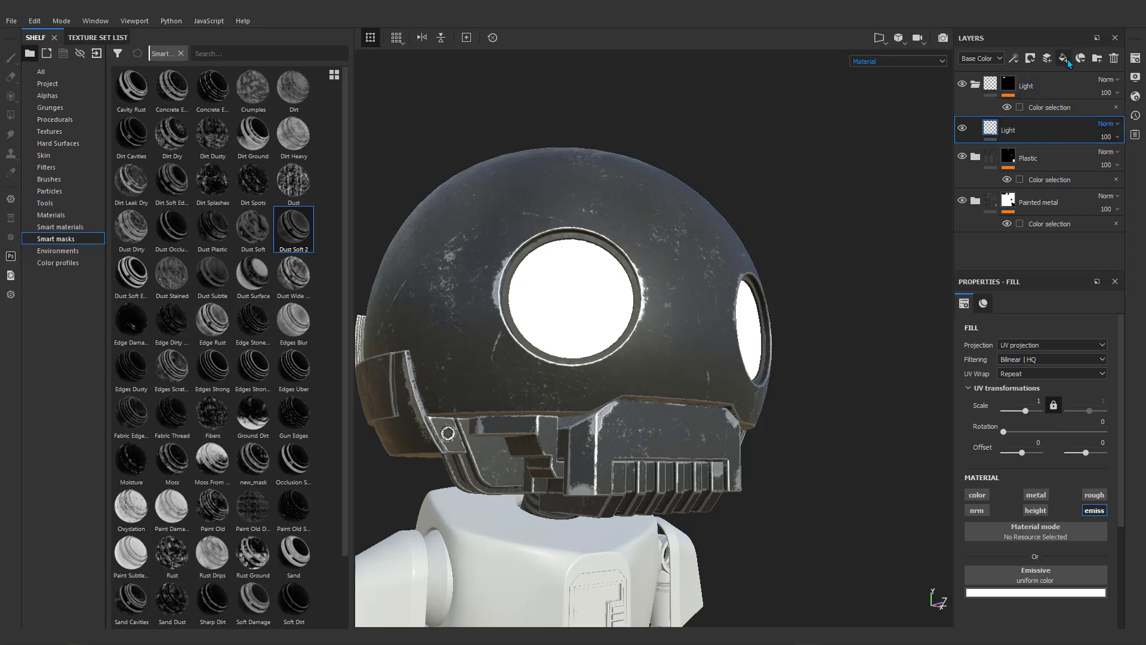
double_click(1011, 131)
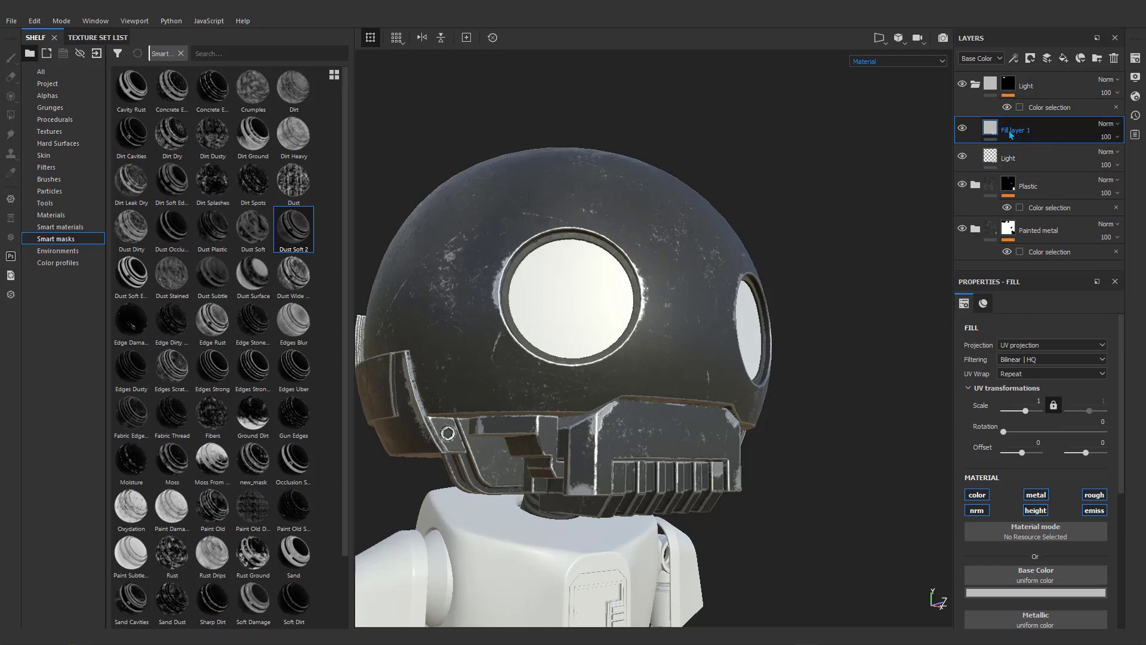
text(Dert)
key(Return)
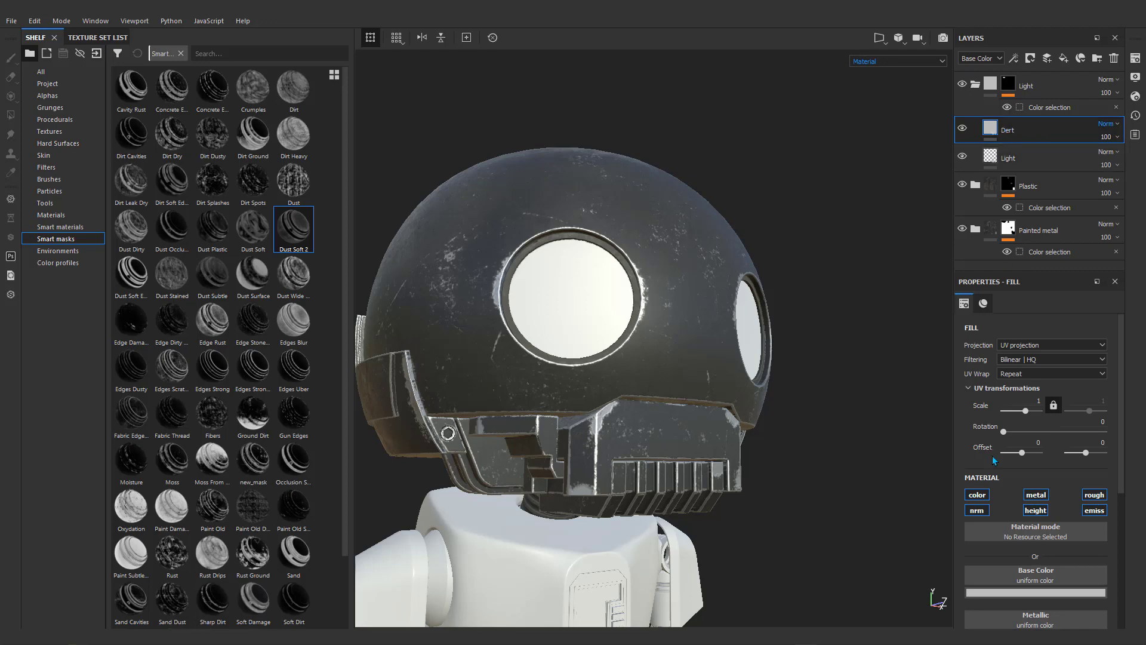
Turn off the Dert layer's emissive channel and darken its base color to a near-black grey.
scroll(1087, 481, down, 1)
click(1094, 475)
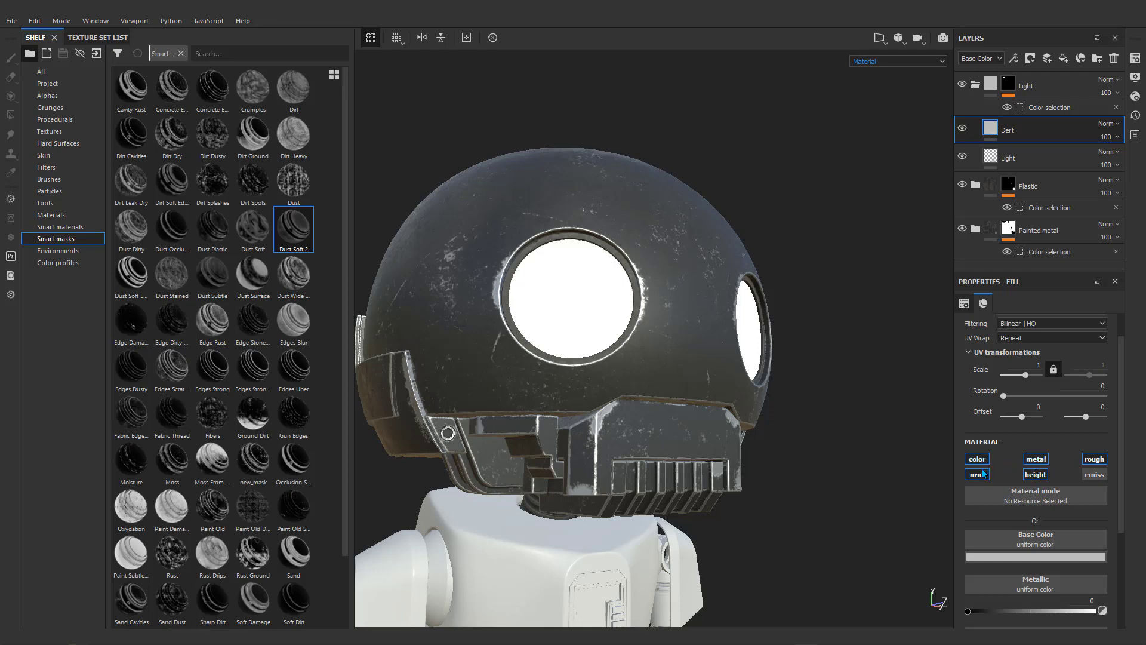
click(1028, 557)
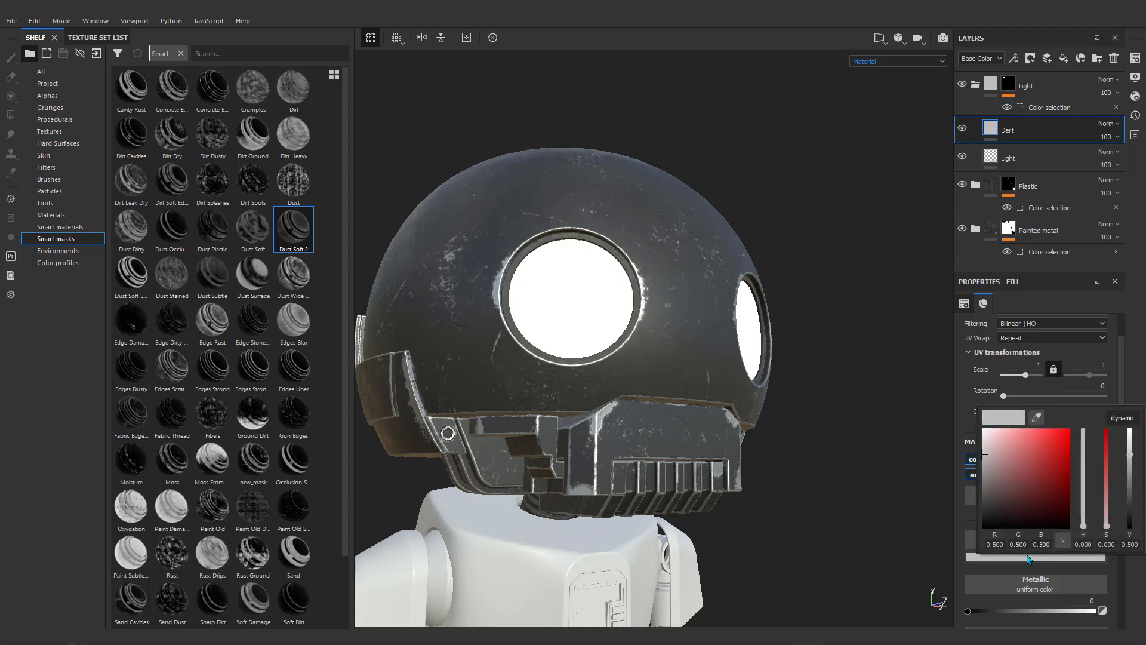
drag(991, 469, 977, 514)
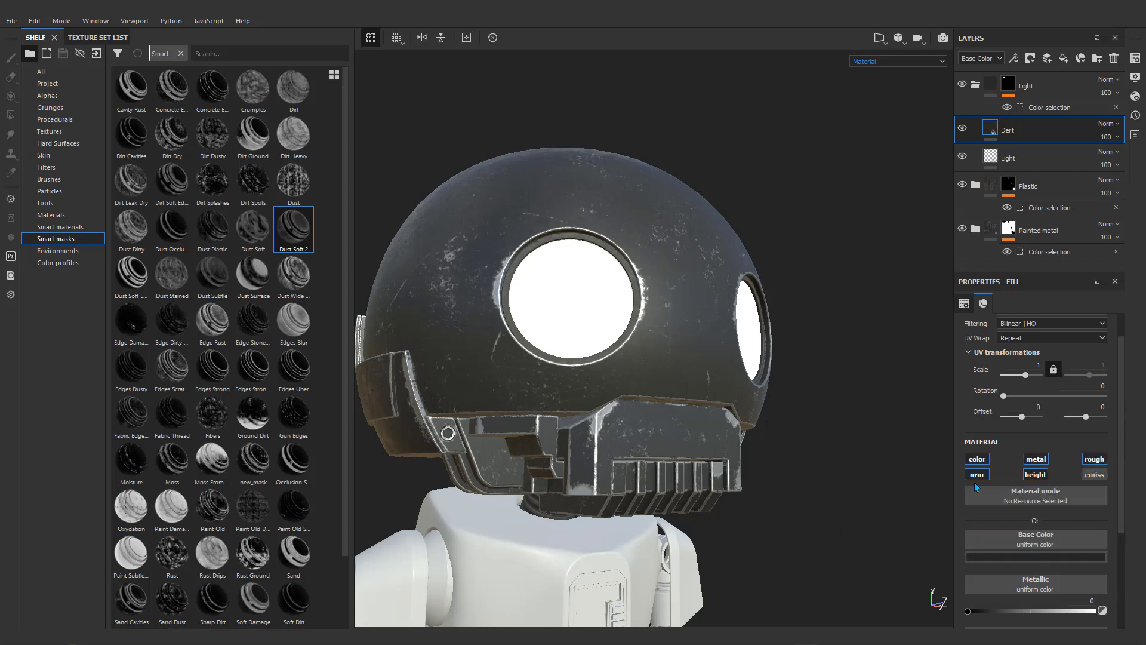
Turn off the Dert layer's metal channel, set its roughness to 1, and check the eyes with the Light layer briefly hidden.
click(1034, 460)
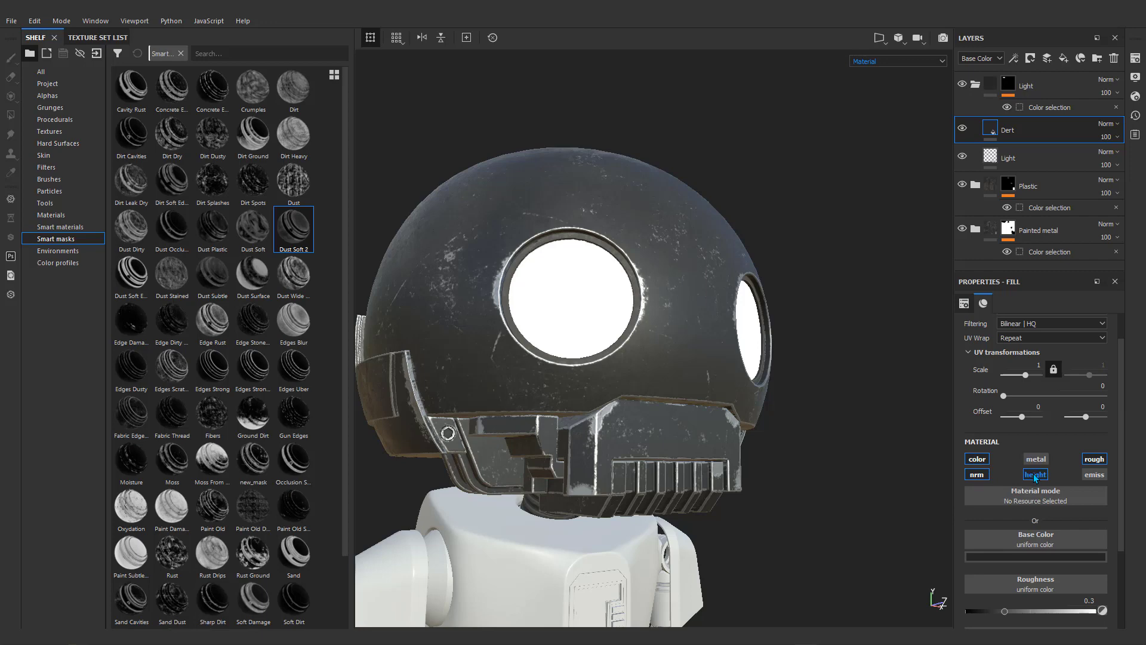
scroll(1026, 567, down, 1)
drag(1018, 577, 1098, 576)
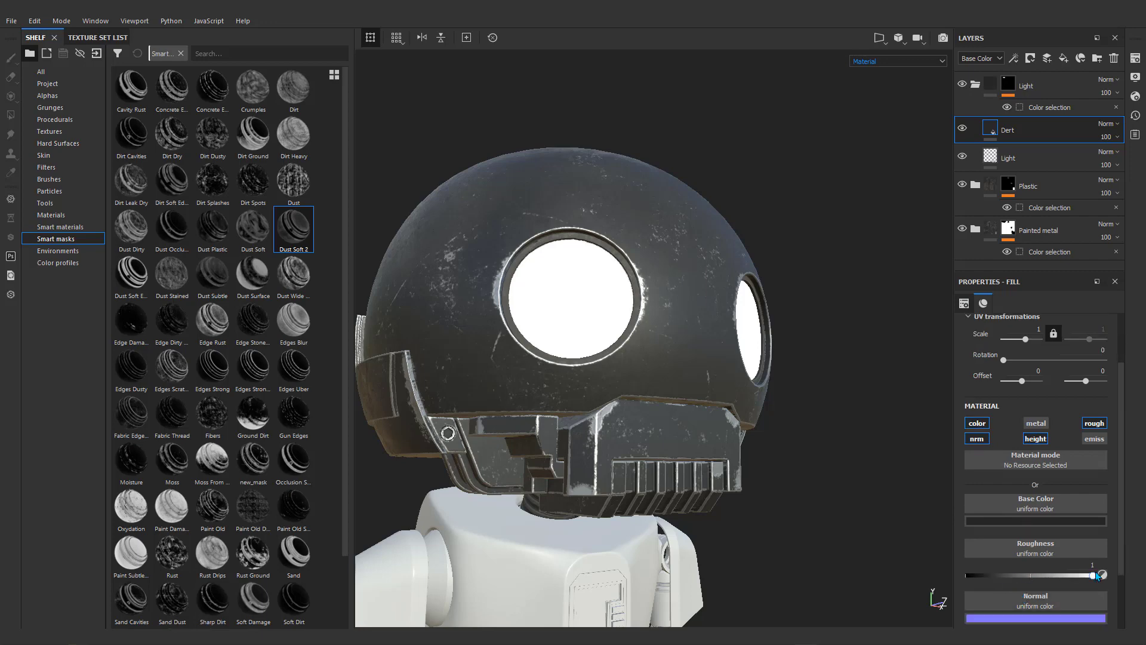
click(962, 158)
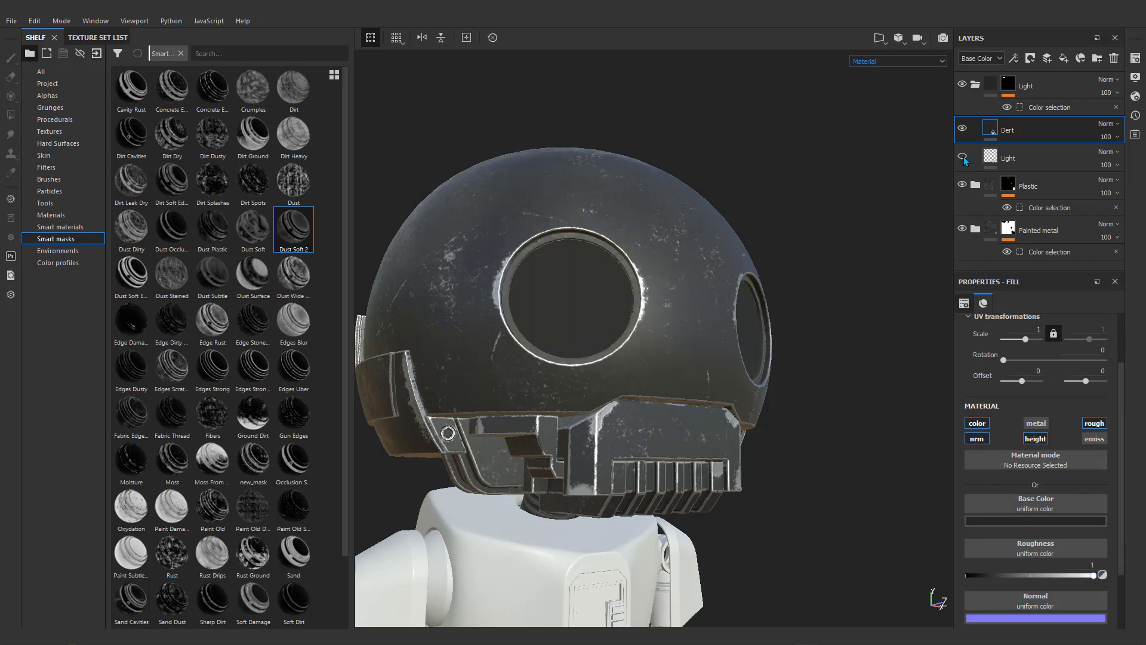
click(963, 157)
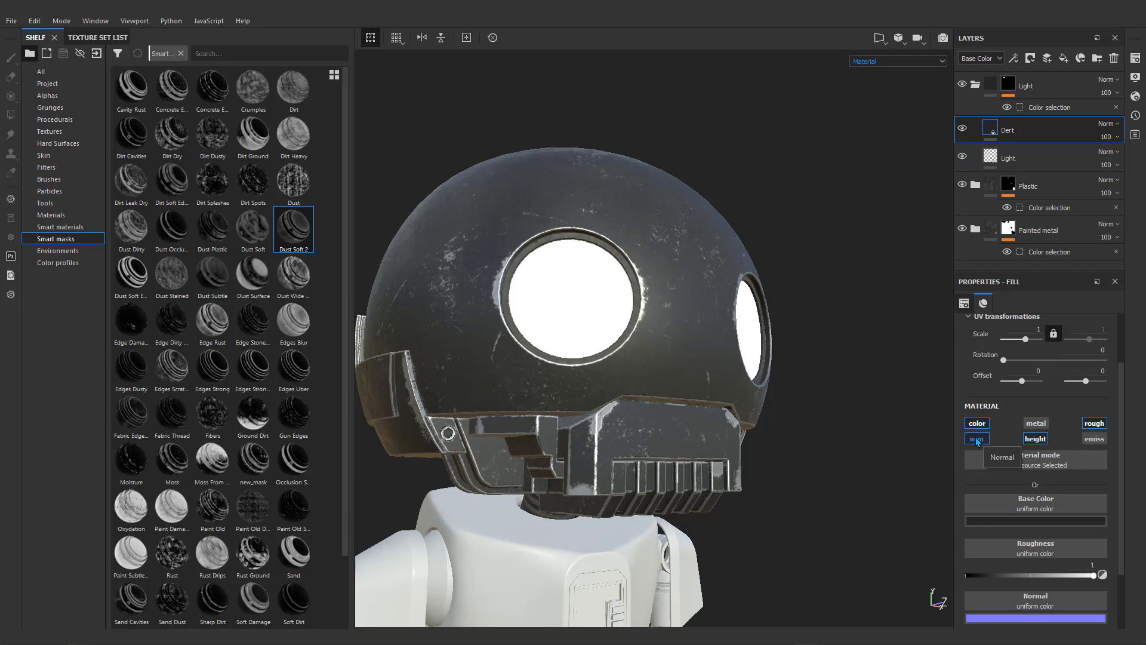
Tint the Dert layer's base color a dark brownish grey and turn off its normal and height channels.
click(1033, 520)
drag(986, 477, 976, 469)
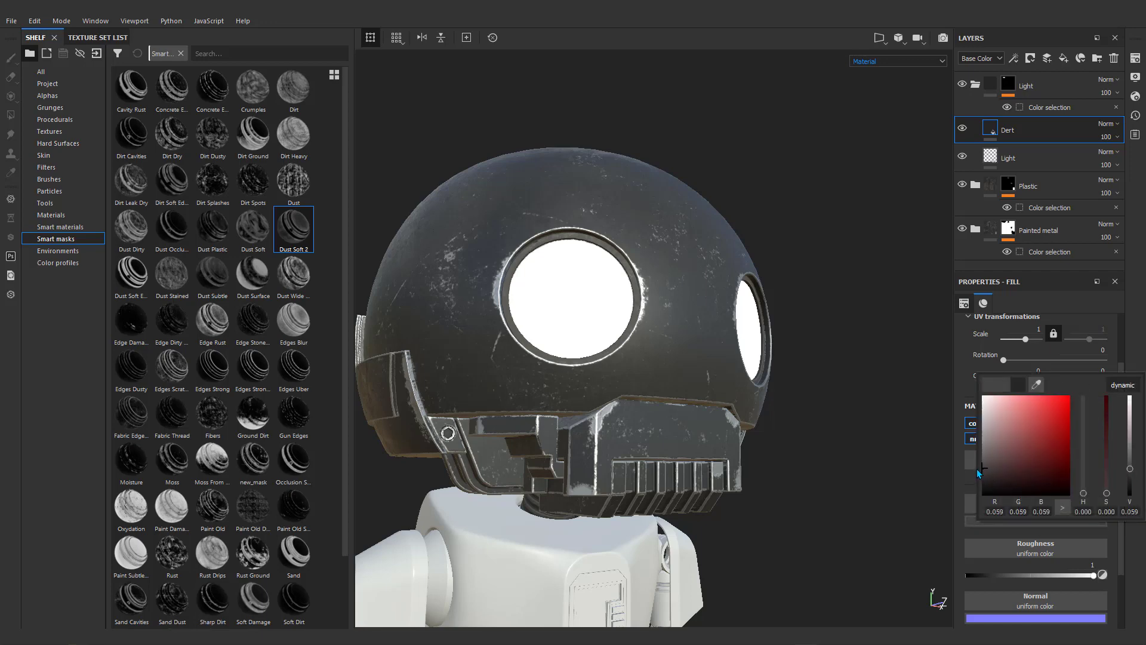
drag(1084, 492, 1083, 484)
drag(987, 470, 991, 468)
click(967, 493)
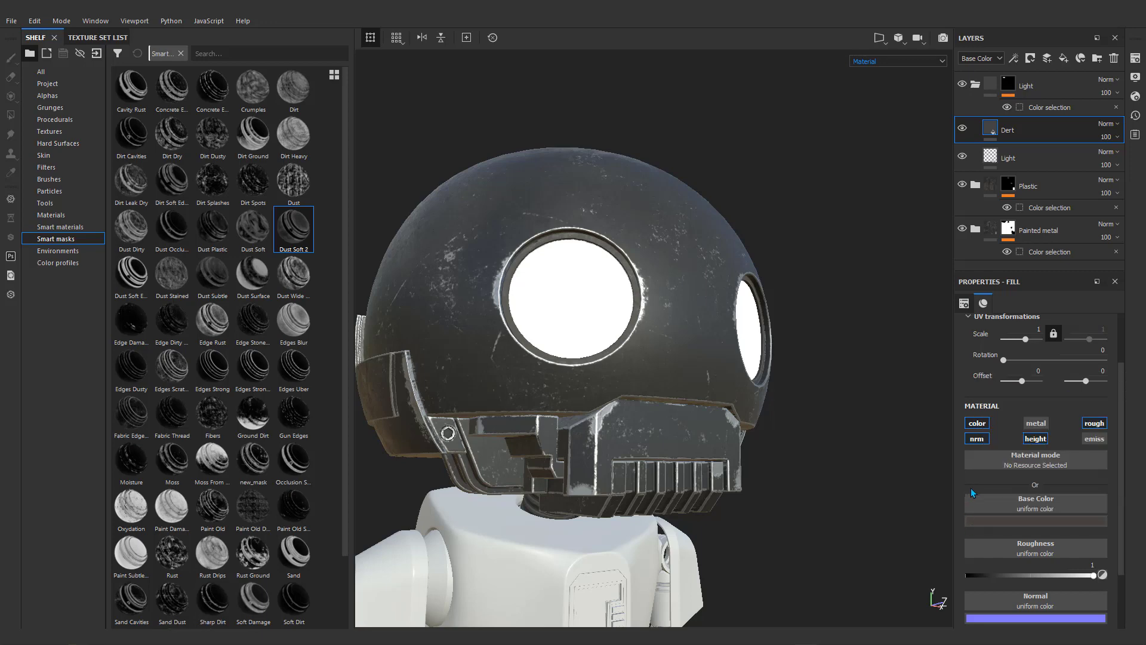
click(979, 440)
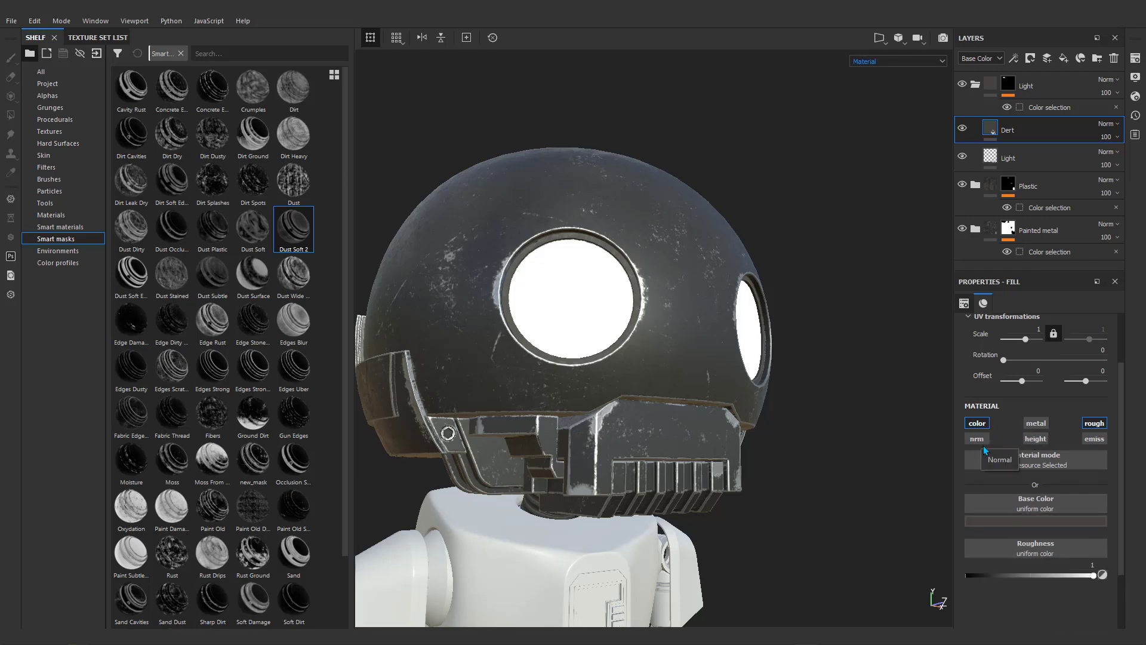
Place the Dert layer below the Light fill layer and add a black mask to the Light fill layer.
drag(1023, 132, 1025, 162)
click(1023, 131)
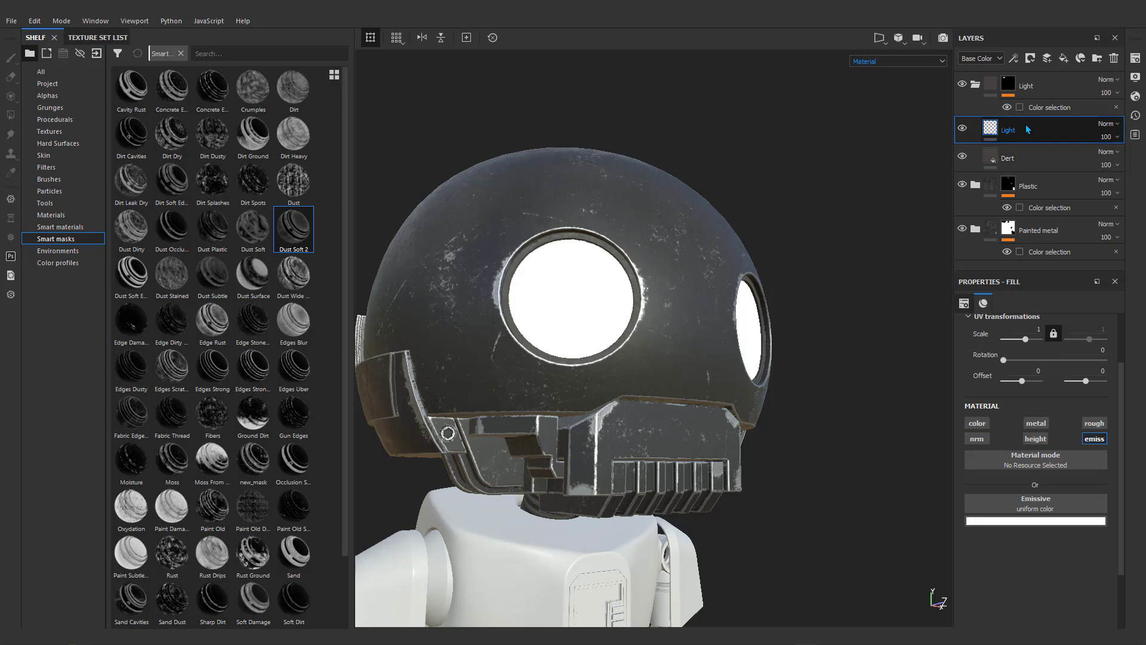
click(1031, 58)
click(1057, 74)
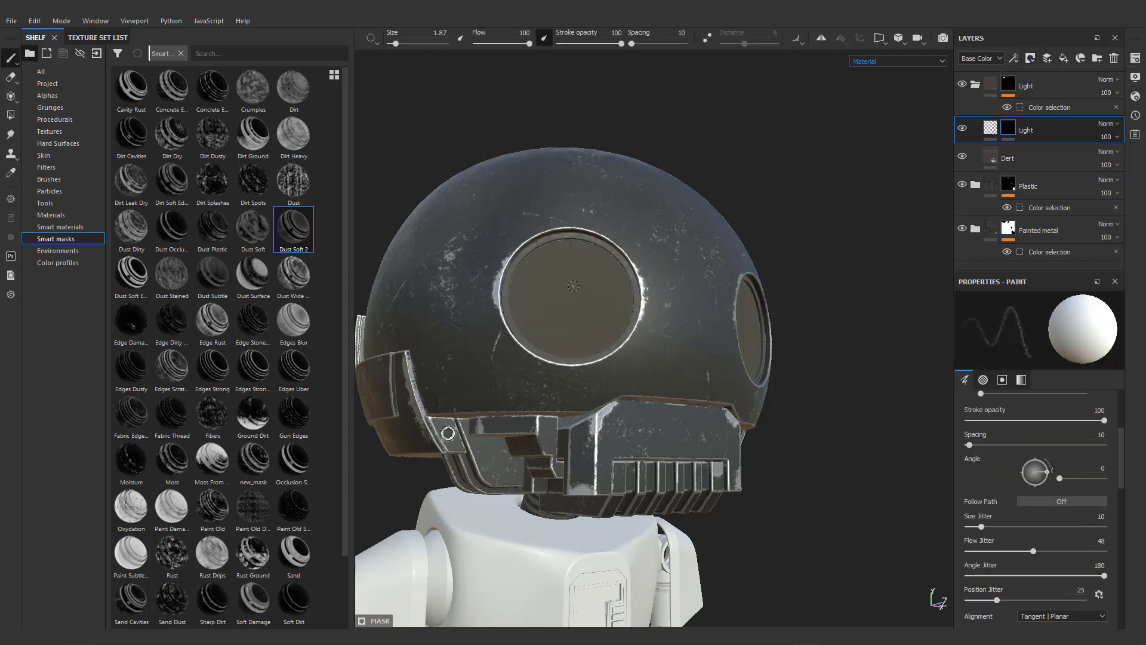
Try the Moss From Top smart mask on the Light fill layer and undo it.
alt+right_drag(936, 526, 951, 518)
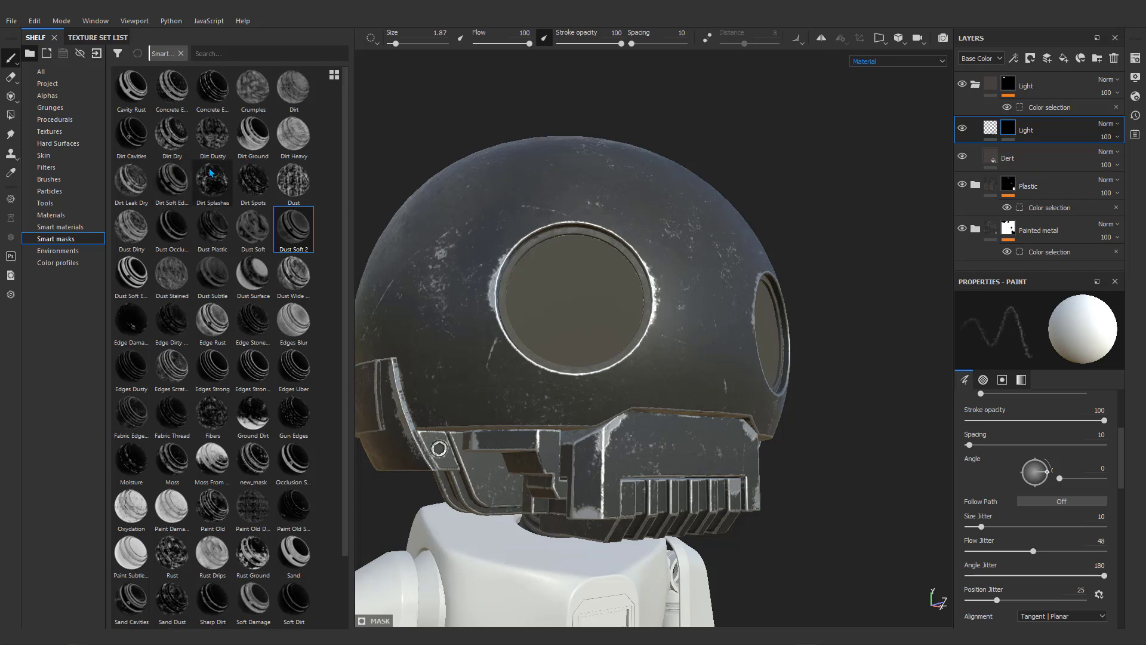
scroll(242, 328, down, 2)
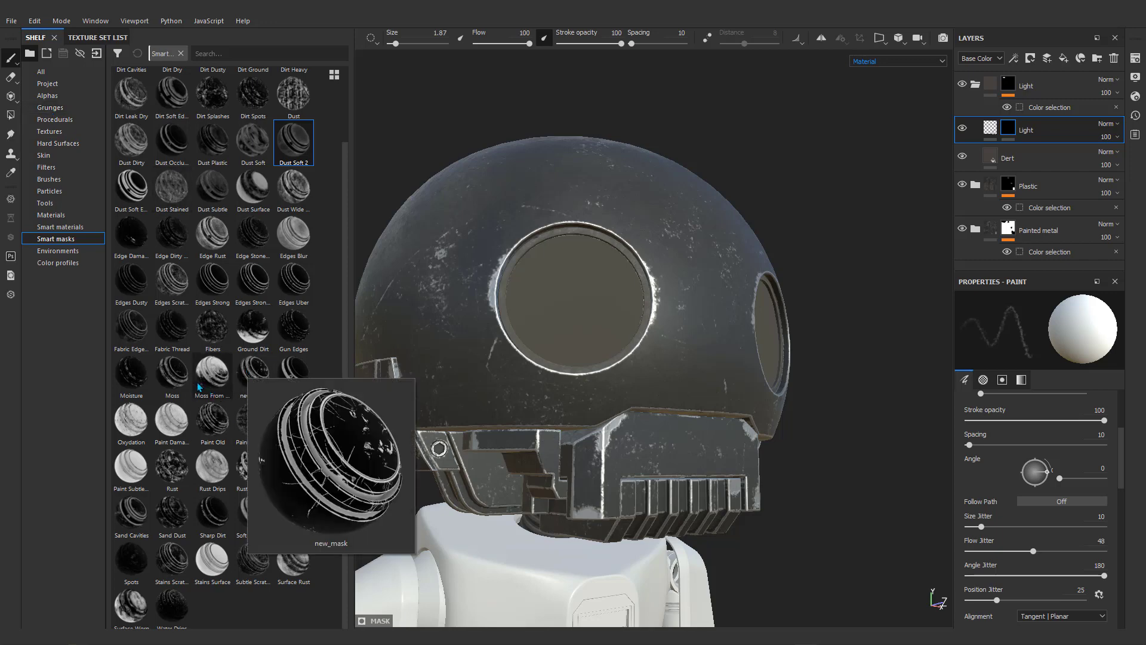
mouse_move(221, 373)
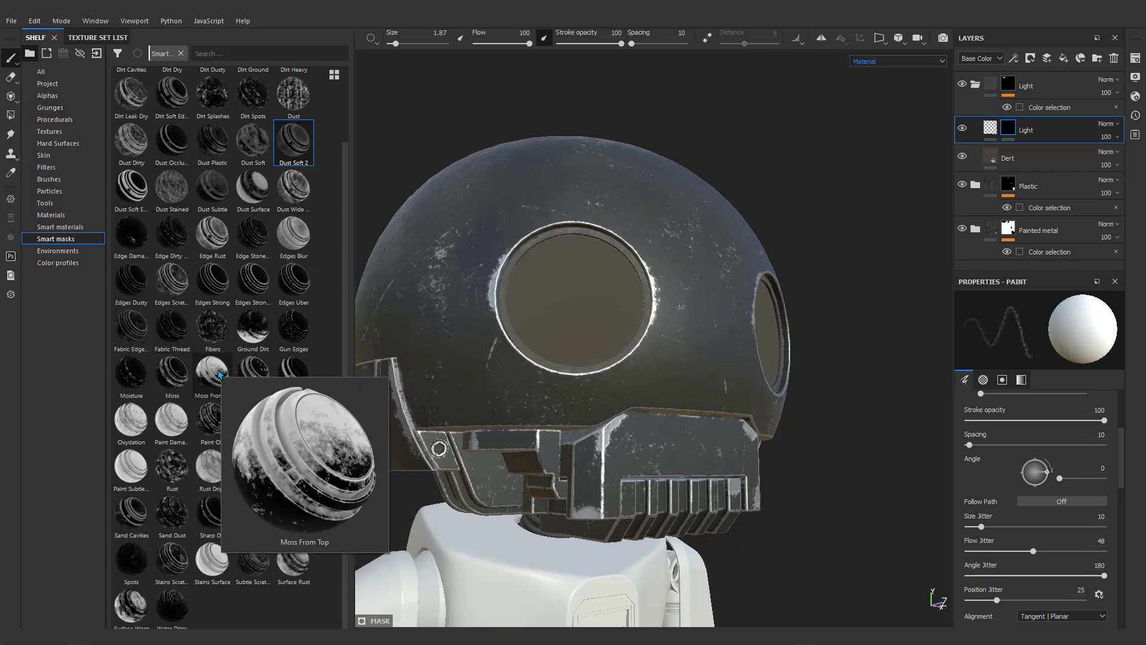
drag(205, 373, 1022, 131)
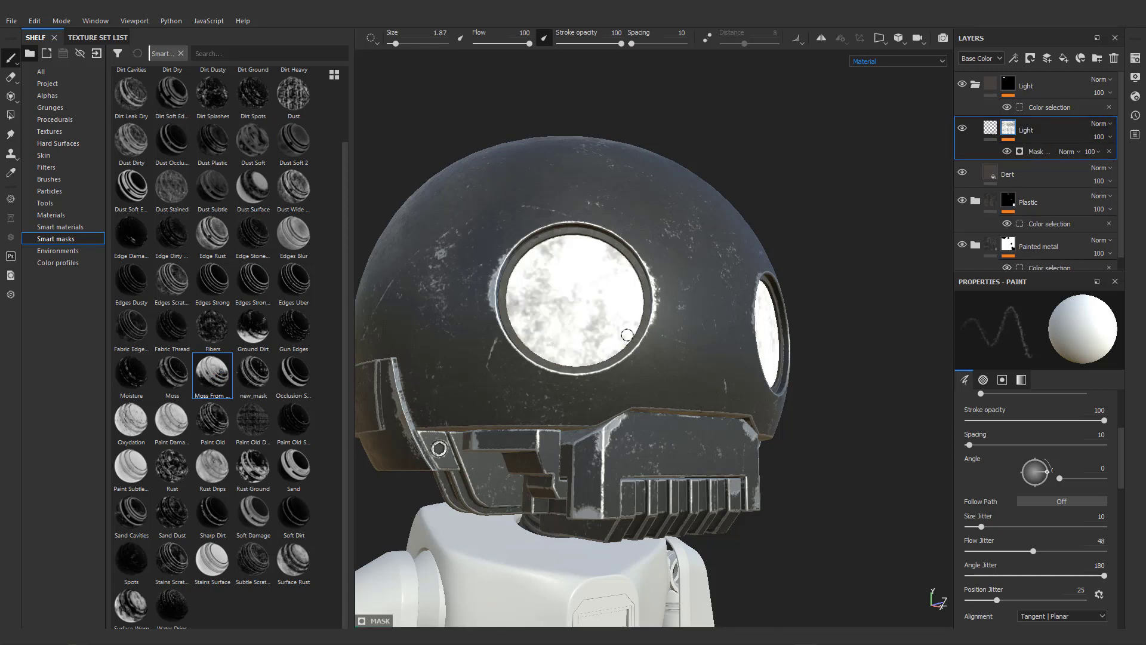
alt+drag(627, 335, 513, 325)
key(ctrl+z)
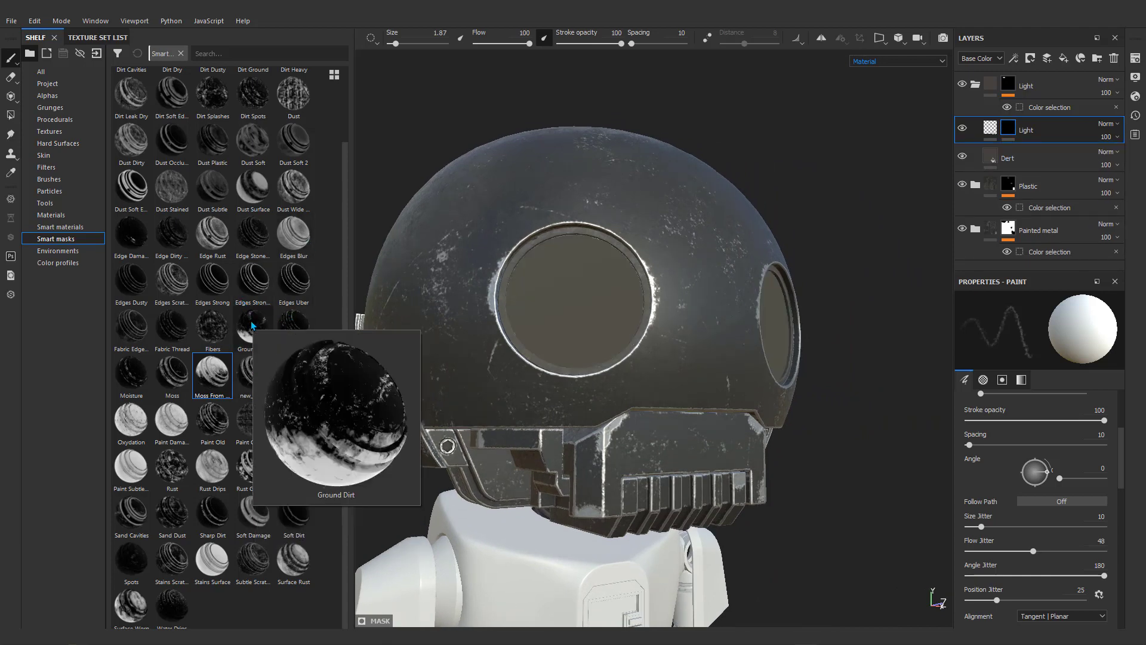
Apply the Dirt smart mask to the Light fill layer and inspect the eyes up close.
mouse_move(136, 423)
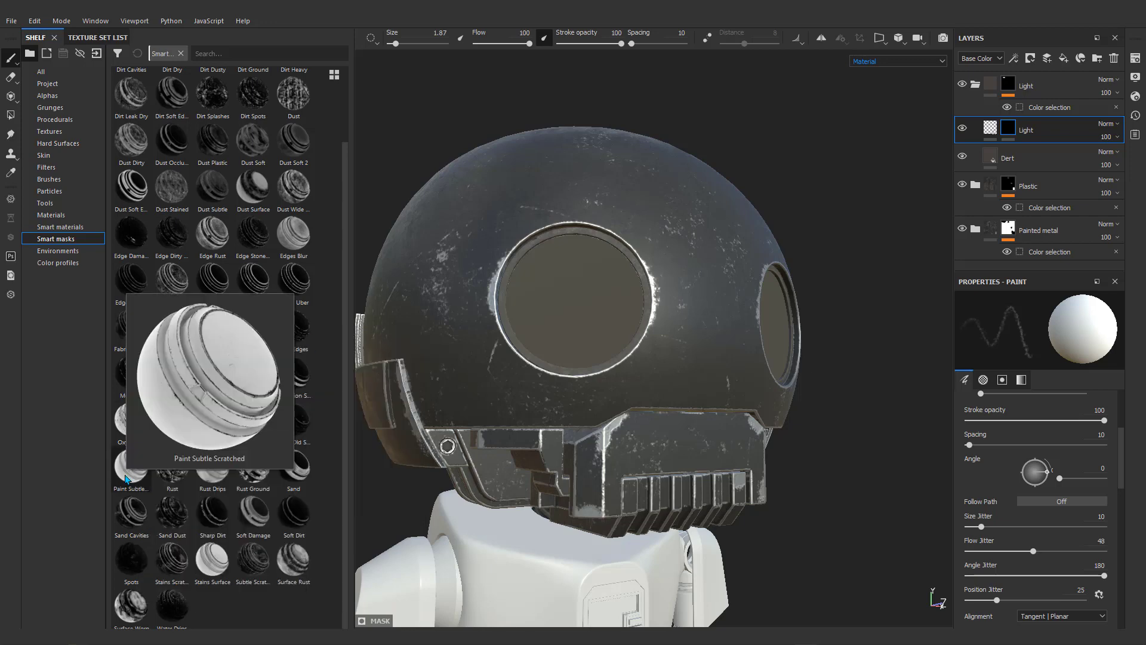
scroll(253, 199, up, 2)
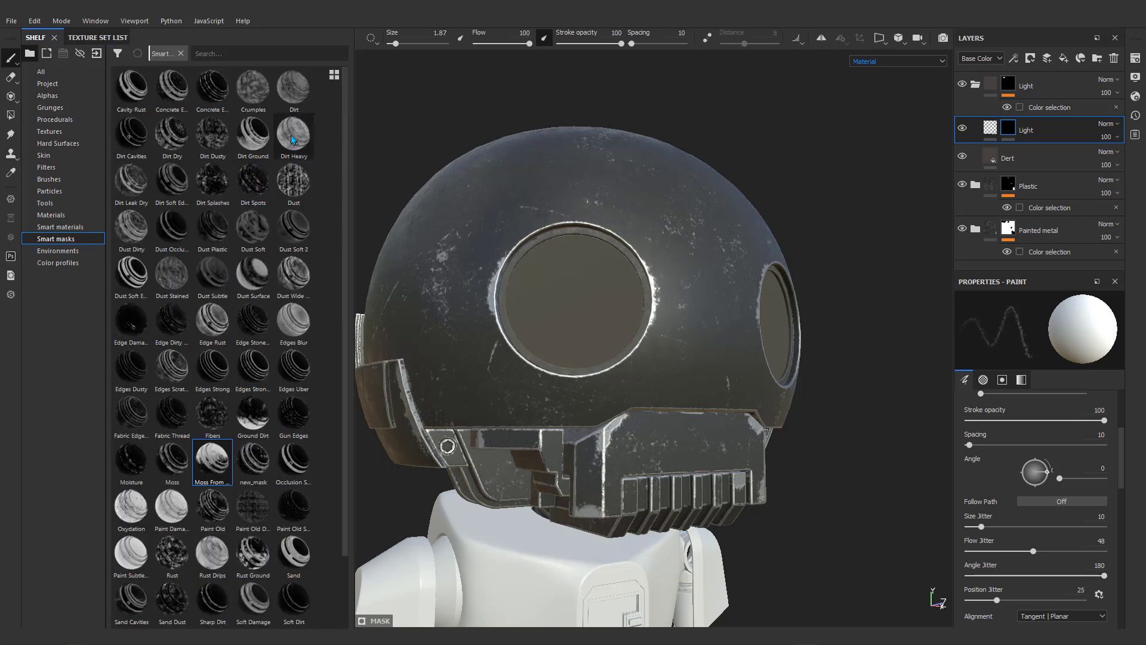
mouse_move(252, 138)
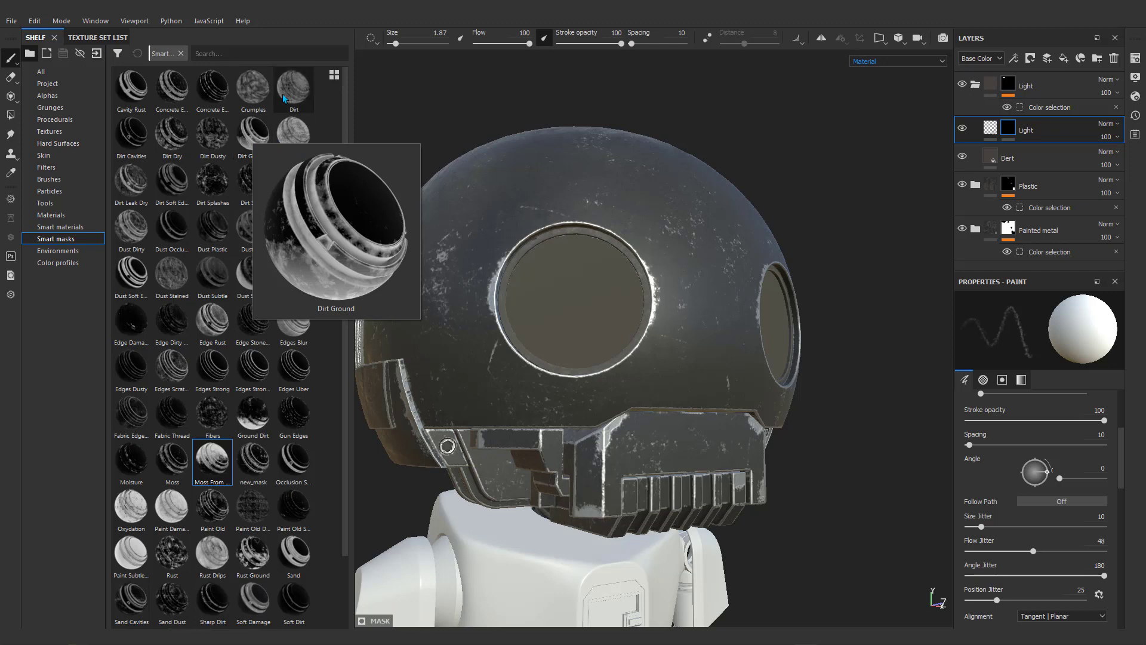
mouse_move(288, 95)
drag(285, 88, 1012, 129)
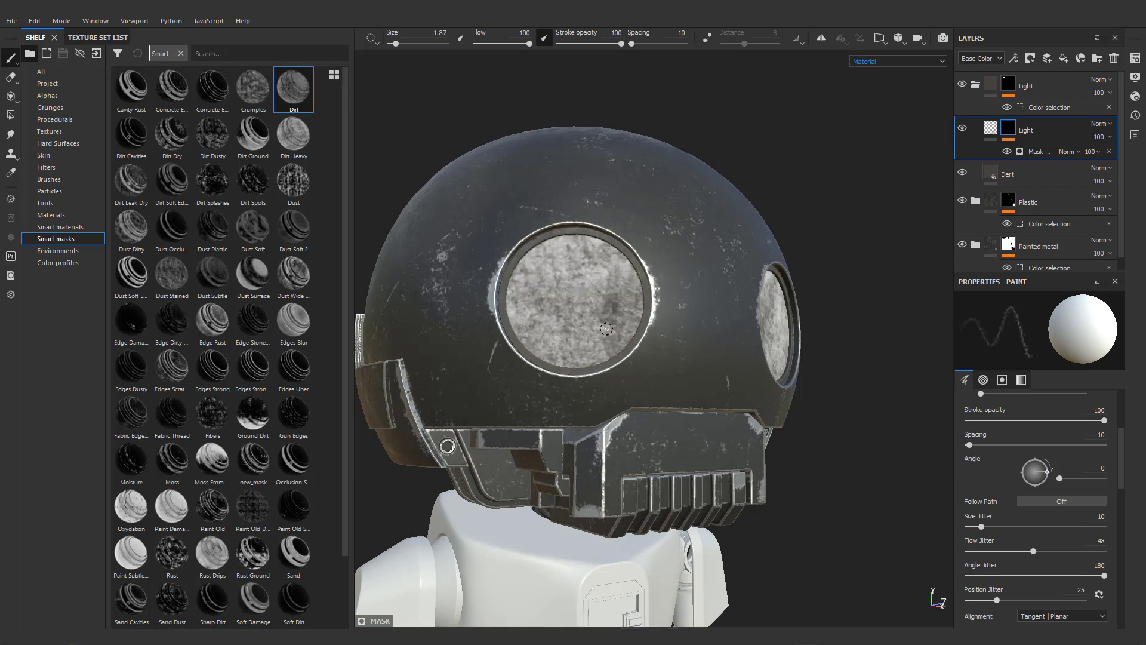
mouse_move(606, 330)
alt+mouse_down()
mouse_move(564, 311)
mouse_move(603, 314)
alt+mouse_up()
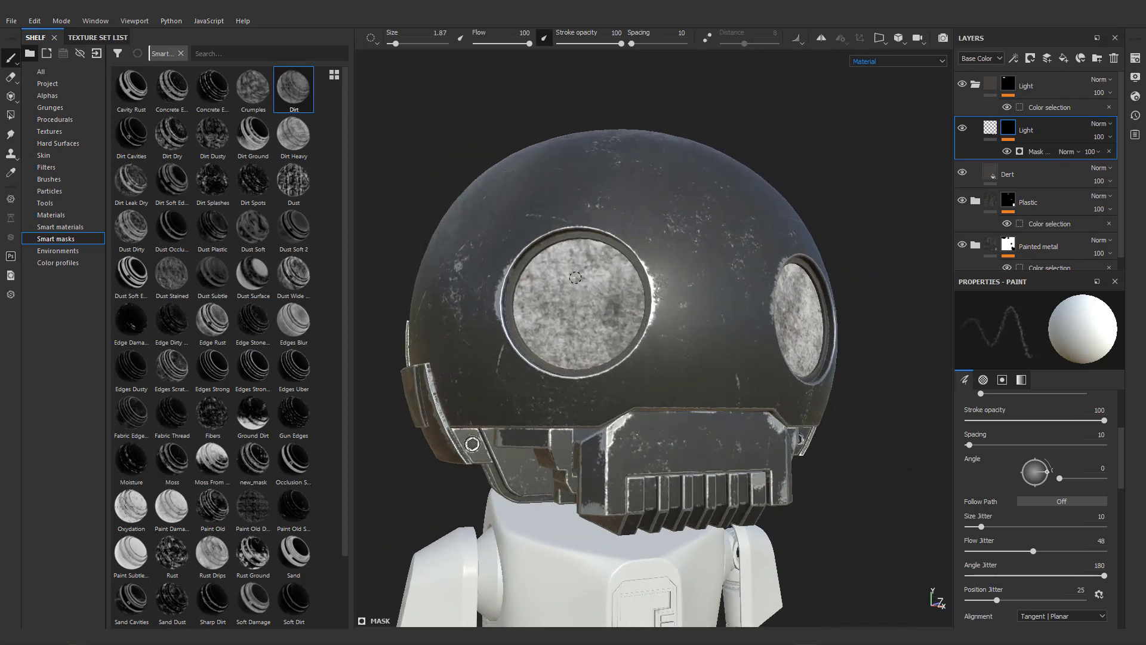
alt+right_drag(577, 278, 638, 310)
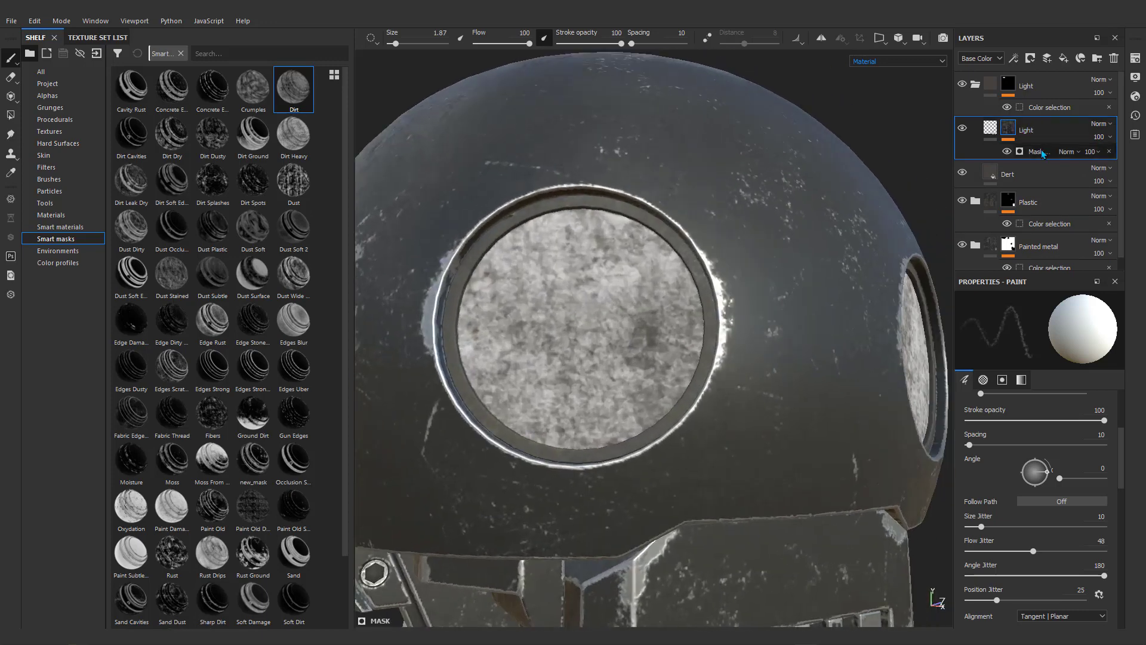
Add a paint effect above the smart mask on the Light fill layer and choose the Dirt Spots brush.
click(1012, 58)
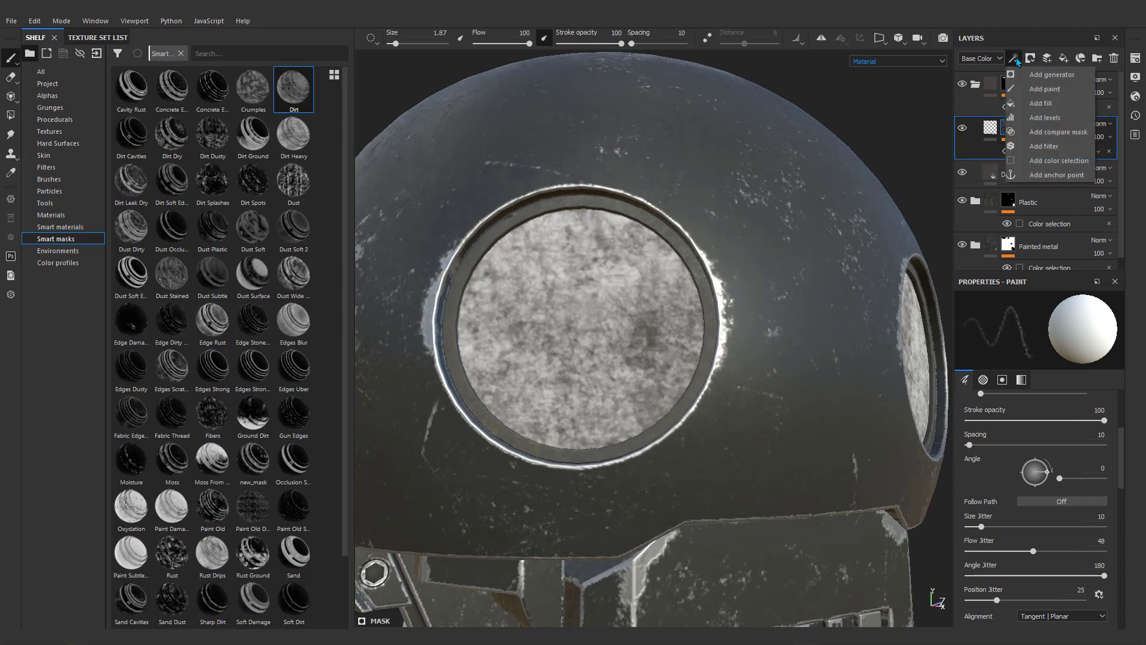
click(1045, 89)
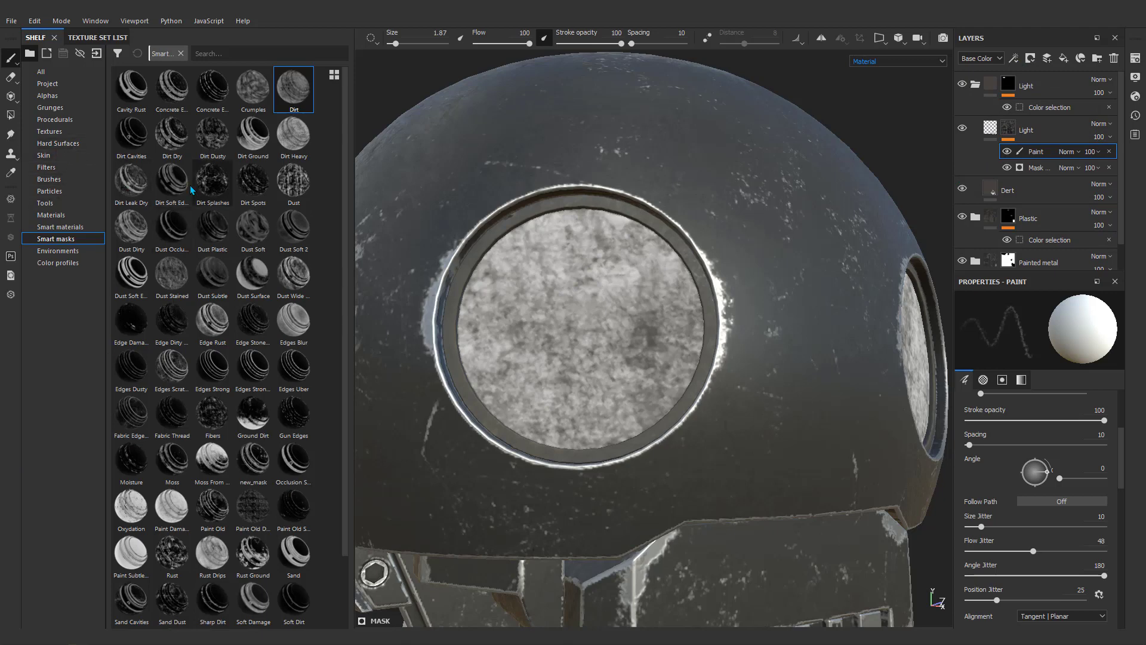
click(49, 179)
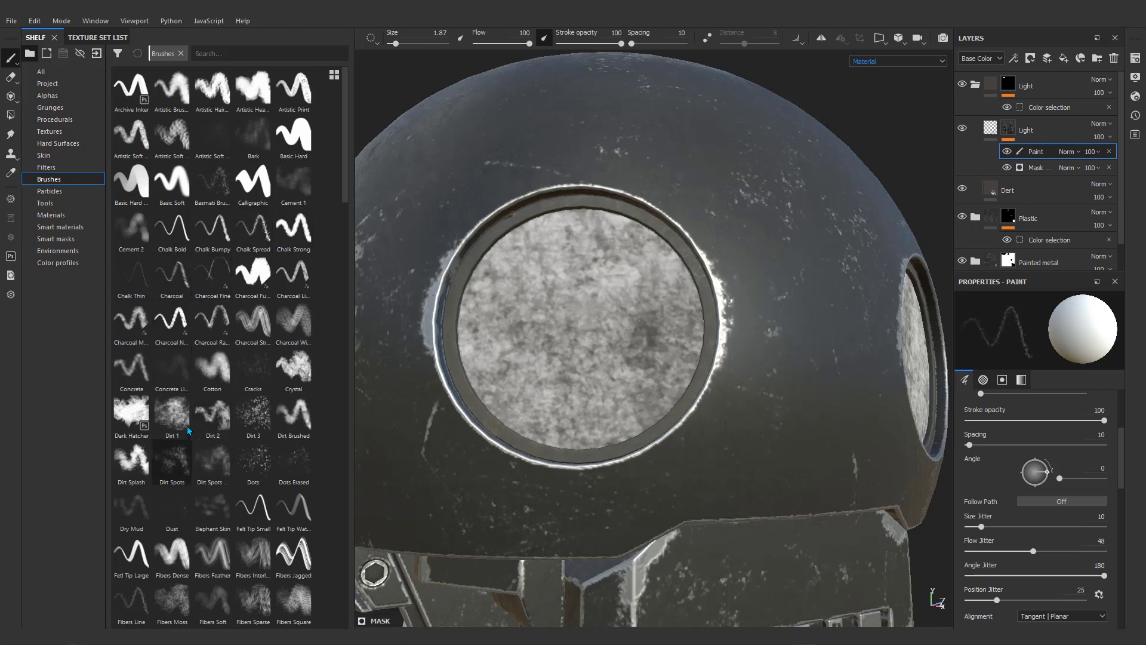
click(173, 459)
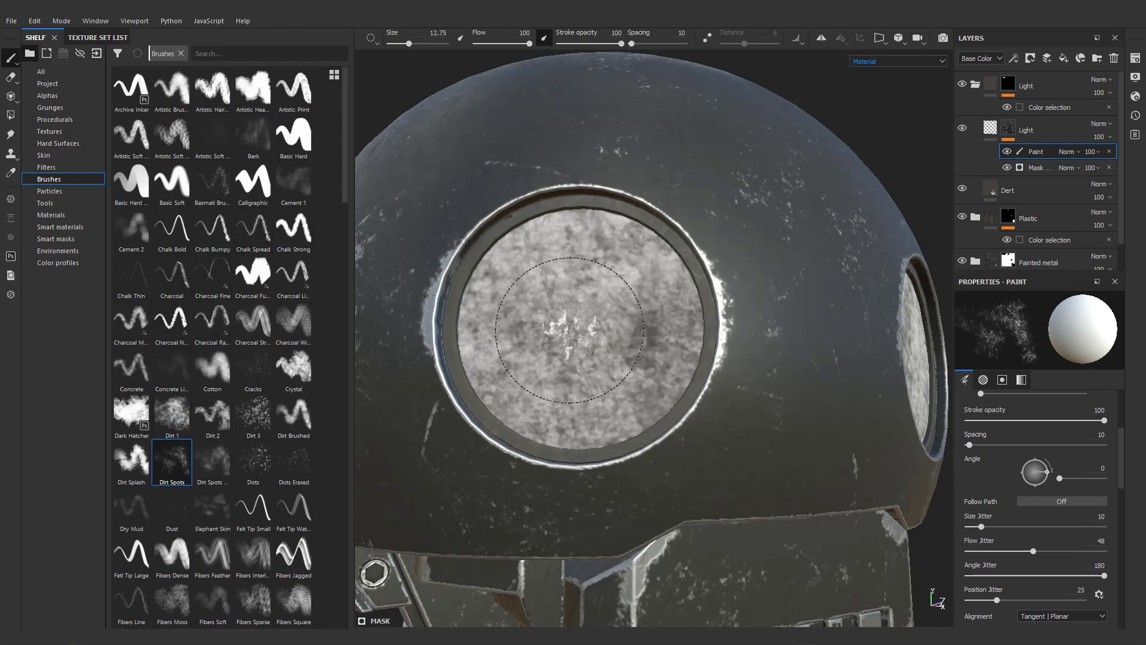
scroll(569, 330, up, 3)
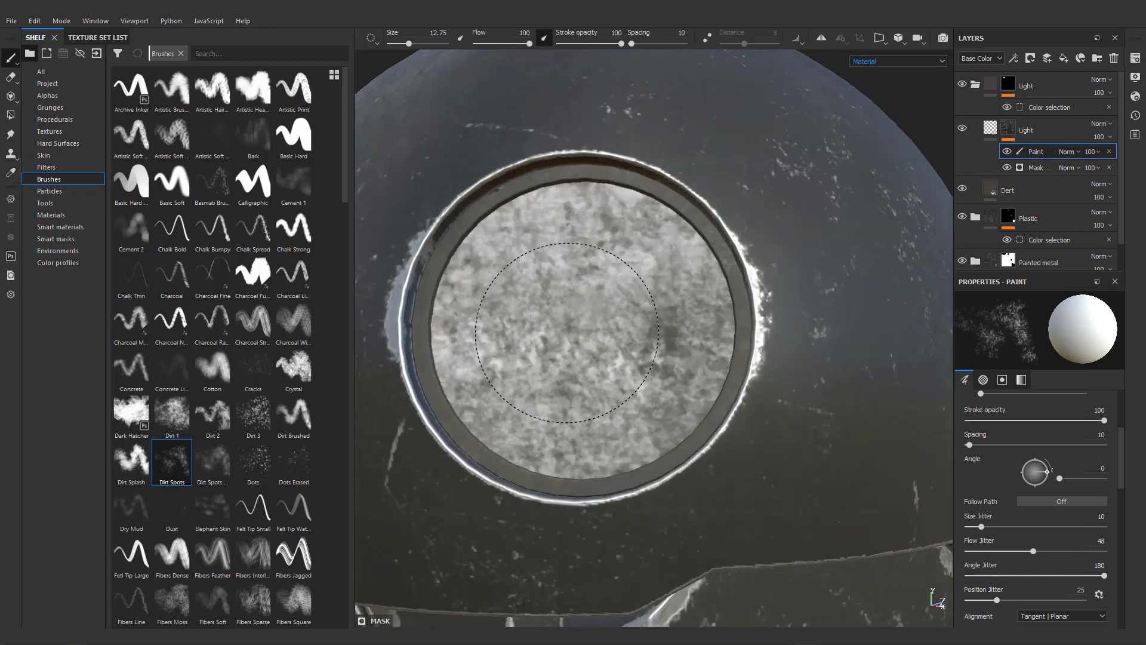
Reduce the Dirt Spots brush size to 4.97 and paint white over the centre of the robot's eye lens, leaving the rim dirty.
ctrl+right_drag(585, 325, 540, 326)
mouse_move(579, 332)
mouse_down()
mouse_move(556, 316)
mouse_move(614, 281)
mouse_move(555, 306)
mouse_move(524, 282)
mouse_move(634, 281)
mouse_move(657, 310)
mouse_move(609, 392)
mouse_move(672, 366)
mouse_move(609, 228)
mouse_move(583, 261)
mouse_move(633, 245)
mouse_move(606, 389)
mouse_move(549, 422)
mouse_move(588, 427)
mouse_move(665, 384)
mouse_move(547, 417)
mouse_move(491, 392)
mouse_move(486, 345)
mouse_move(540, 225)
mouse_move(476, 289)
mouse_move(603, 222)
mouse_up()
mouse_move(572, 213)
mouse_down()
mouse_move(698, 311)
mouse_move(653, 287)
mouse_move(503, 341)
mouse_move(520, 348)
mouse_move(484, 377)
mouse_move(568, 440)
mouse_move(681, 383)
mouse_move(696, 332)
mouse_move(688, 371)
mouse_move(660, 235)
mouse_move(530, 218)
mouse_move(496, 358)
mouse_move(600, 326)
mouse_move(576, 370)
mouse_move(522, 299)
mouse_move(501, 335)
mouse_move(640, 288)
mouse_move(599, 384)
mouse_move(655, 330)
mouse_move(573, 428)
mouse_move(660, 401)
mouse_move(685, 269)
mouse_move(517, 230)
mouse_move(530, 391)
mouse_up()
scroll(537, 358, down, 6)
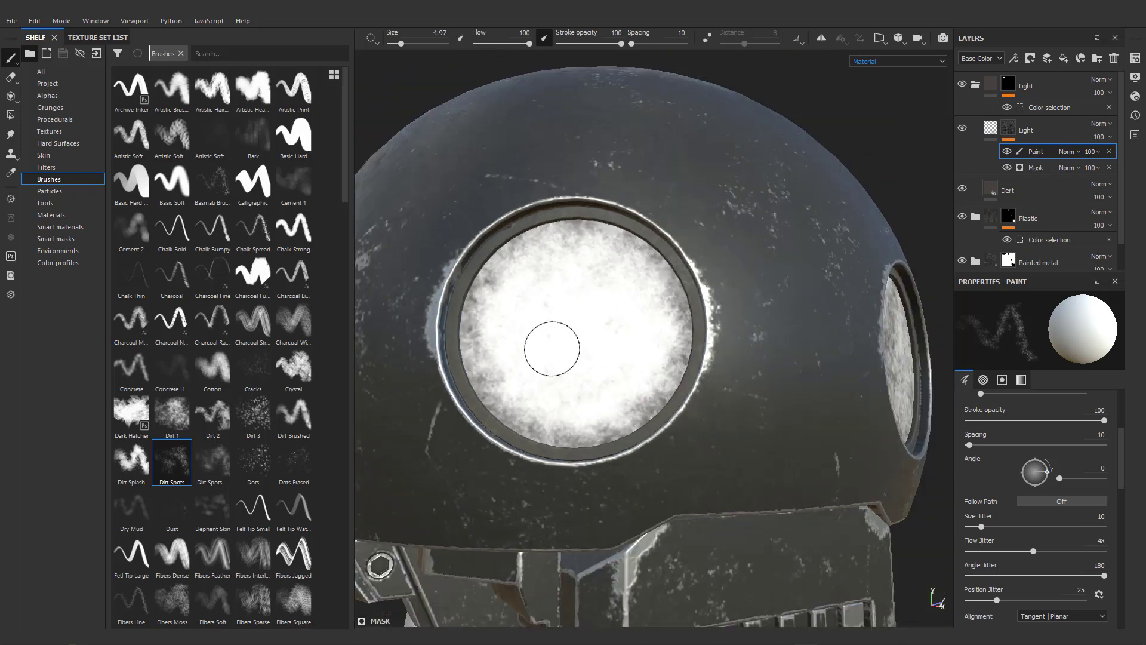
alt+drag(627, 374, 769, 370)
alt+middle_drag(769, 370, 633, 331)
mouse_move(776, 316)
alt+mouse_down()
mouse_move(645, 296)
mouse_move(619, 334)
mouse_move(679, 291)
mouse_move(639, 302)
mouse_move(686, 293)
mouse_move(660, 263)
mouse_move(607, 357)
mouse_move(625, 340)
mouse_move(619, 353)
mouse_move(670, 358)
mouse_move(644, 312)
mouse_move(621, 334)
mouse_move(621, 303)
mouse_move(558, 342)
mouse_move(575, 303)
mouse_move(596, 306)
mouse_move(617, 281)
mouse_move(555, 340)
mouse_move(650, 248)
mouse_move(727, 274)
mouse_move(724, 351)
mouse_move(577, 366)
mouse_move(619, 374)
mouse_move(599, 402)
mouse_move(681, 395)
mouse_move(703, 342)
mouse_move(673, 324)
mouse_move(724, 379)
mouse_move(734, 305)
mouse_move(690, 245)
mouse_move(646, 240)
mouse_move(582, 263)
mouse_move(555, 307)
mouse_move(601, 243)
mouse_move(660, 238)
mouse_move(715, 258)
mouse_move(718, 371)
mouse_move(746, 342)
mouse_move(651, 420)
mouse_move(713, 361)
mouse_move(702, 242)
mouse_move(625, 239)
mouse_move(545, 332)
mouse_move(594, 397)
mouse_move(734, 333)
mouse_move(684, 289)
alt+mouse_up()
scroll(676, 284, up, 5)
scroll(684, 289, down, 6)
alt+drag(679, 338, 626, 340)
scroll(561, 333, up, 5)
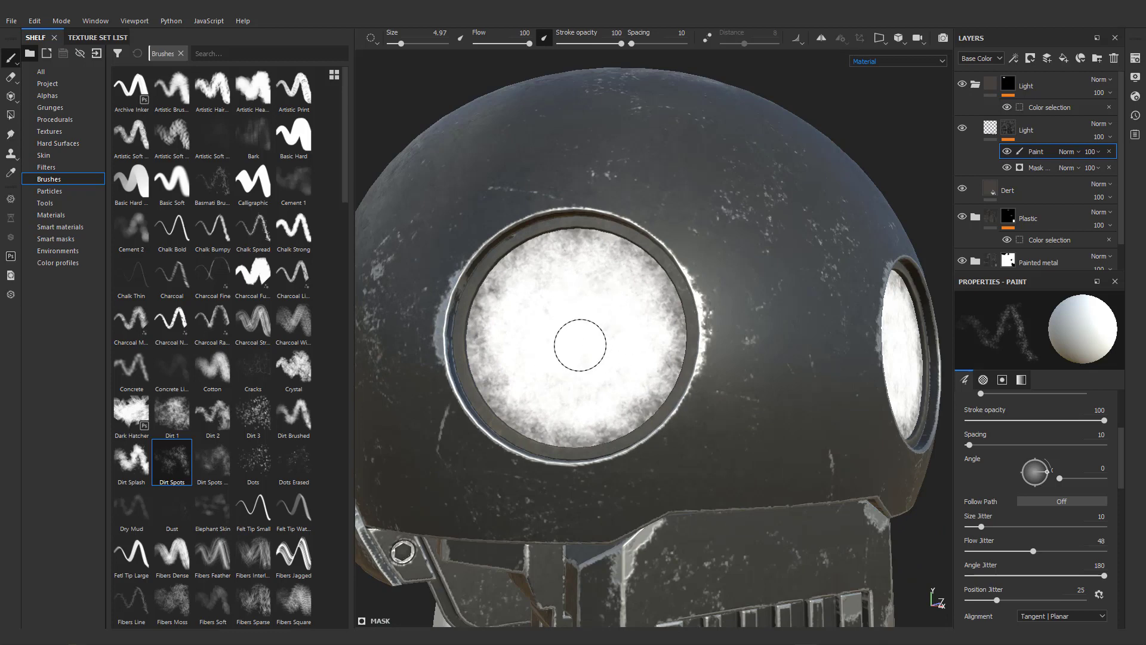
Try a black stroke with the Dirt Spots brush on the eye lens and undo it.
scroll(1035, 458, up, 4)
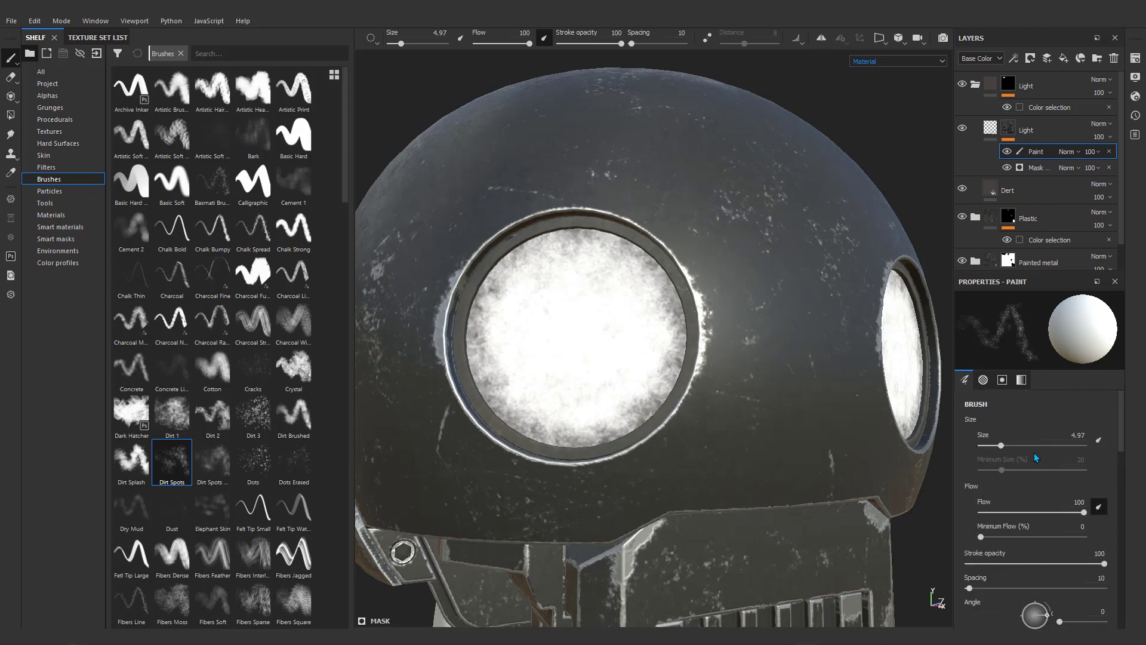
scroll(1036, 503, down, 8)
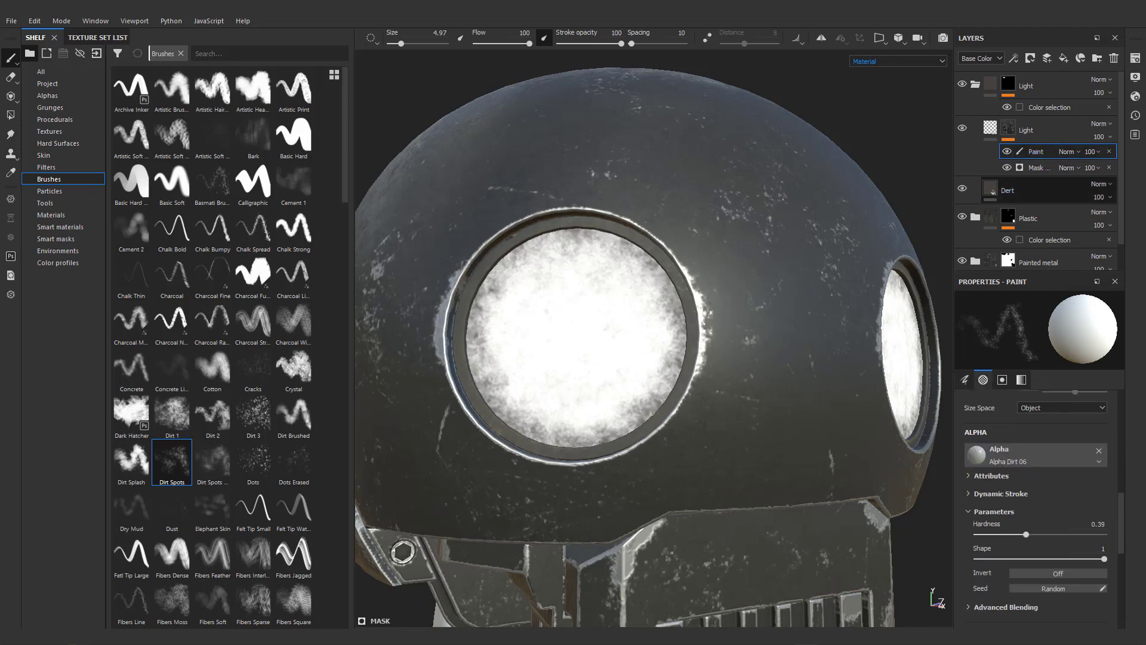
drag(561, 338, 561, 357)
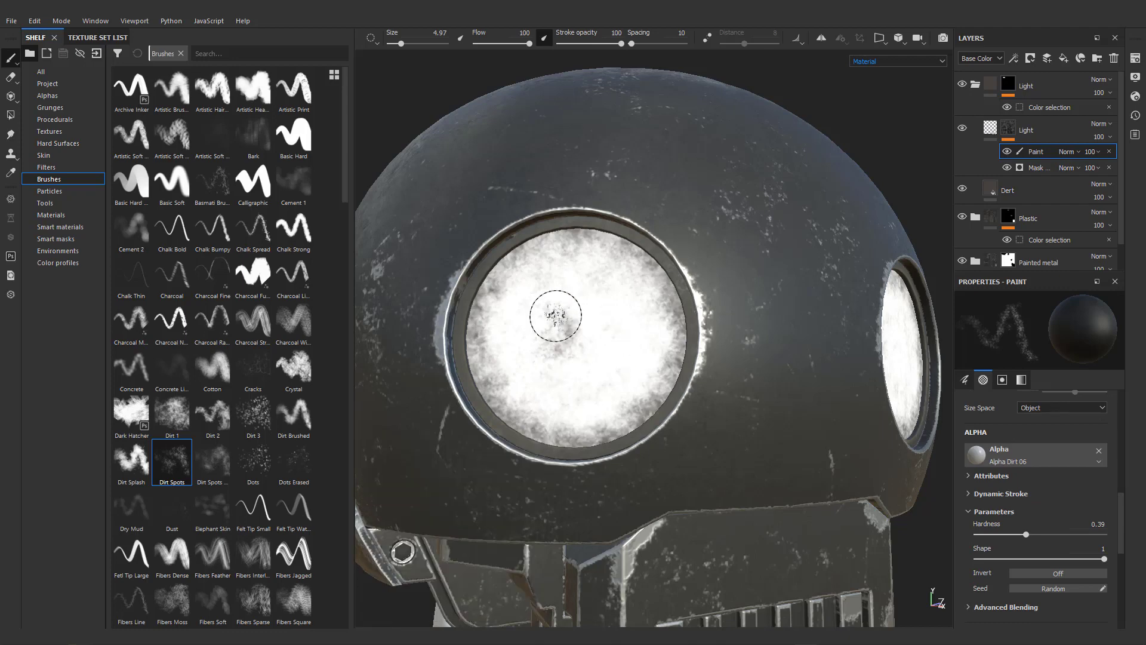
key(ctrl+z)
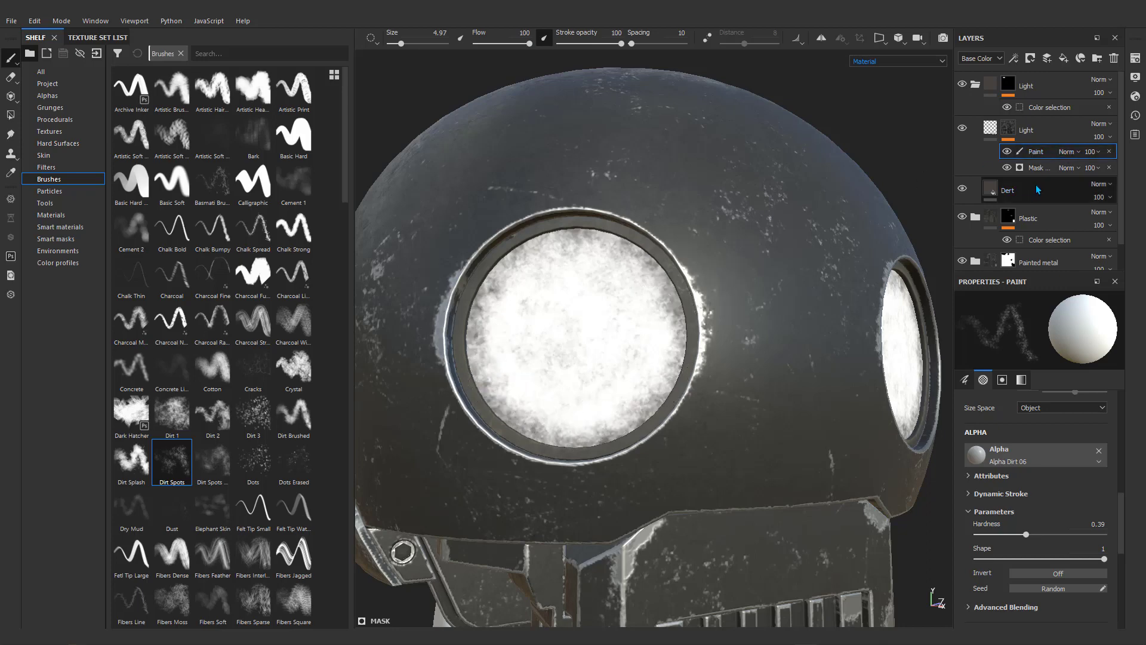
Add a Blur filter to the Light fill layer's mask and set the Blur Intensity to 0.13.
click(1009, 131)
click(1012, 58)
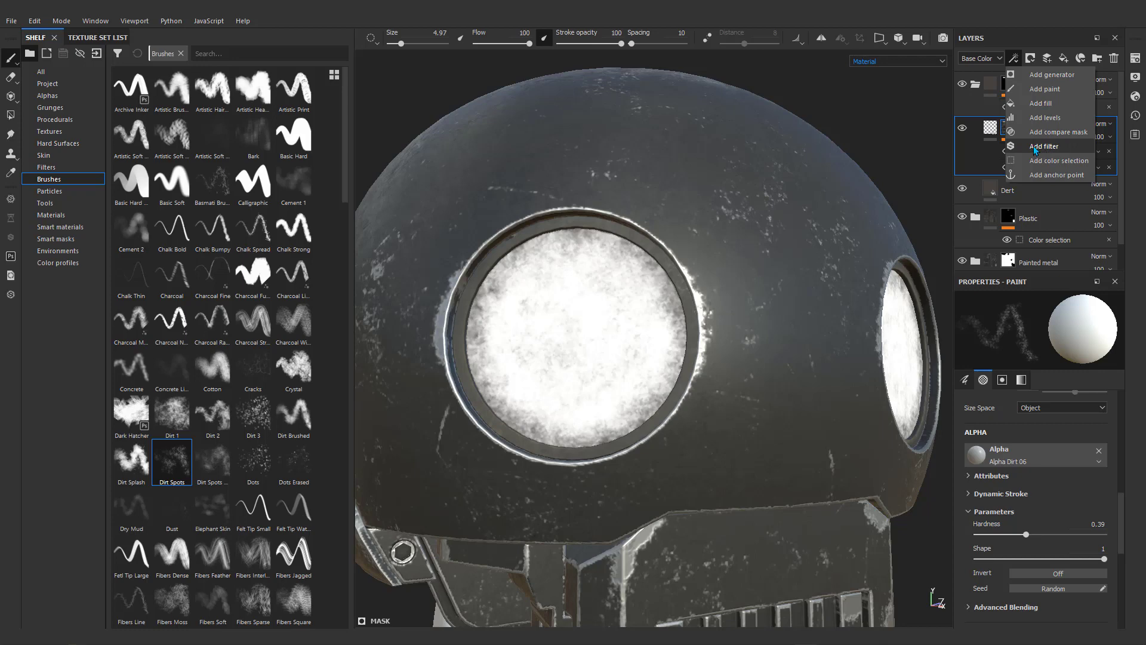
click(1042, 146)
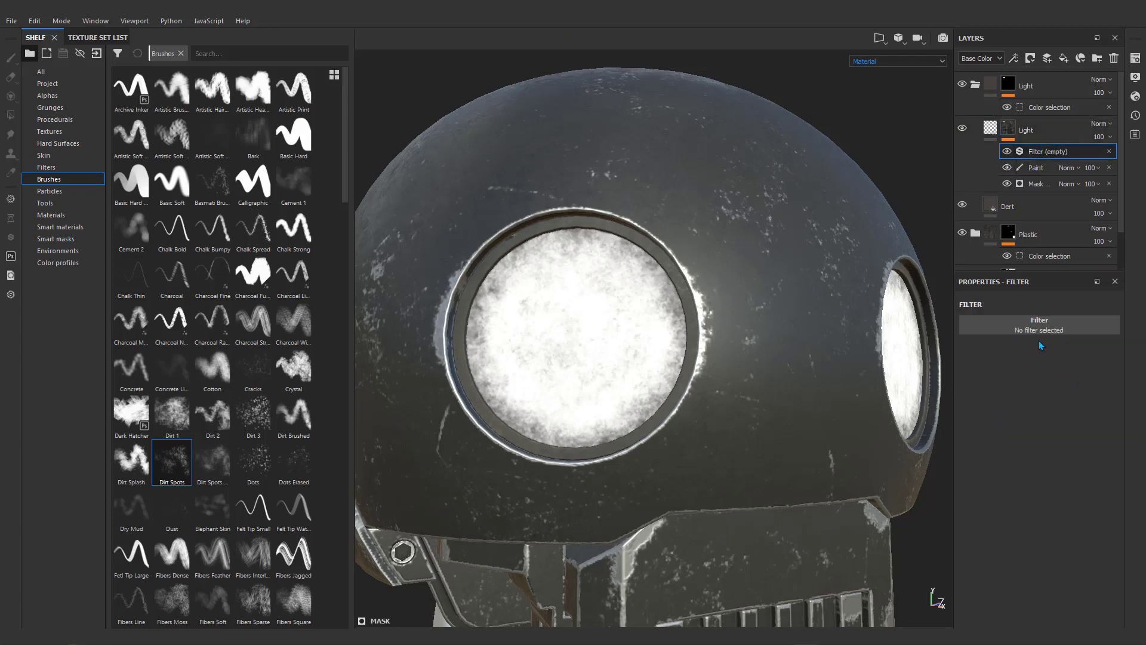
click(1039, 329)
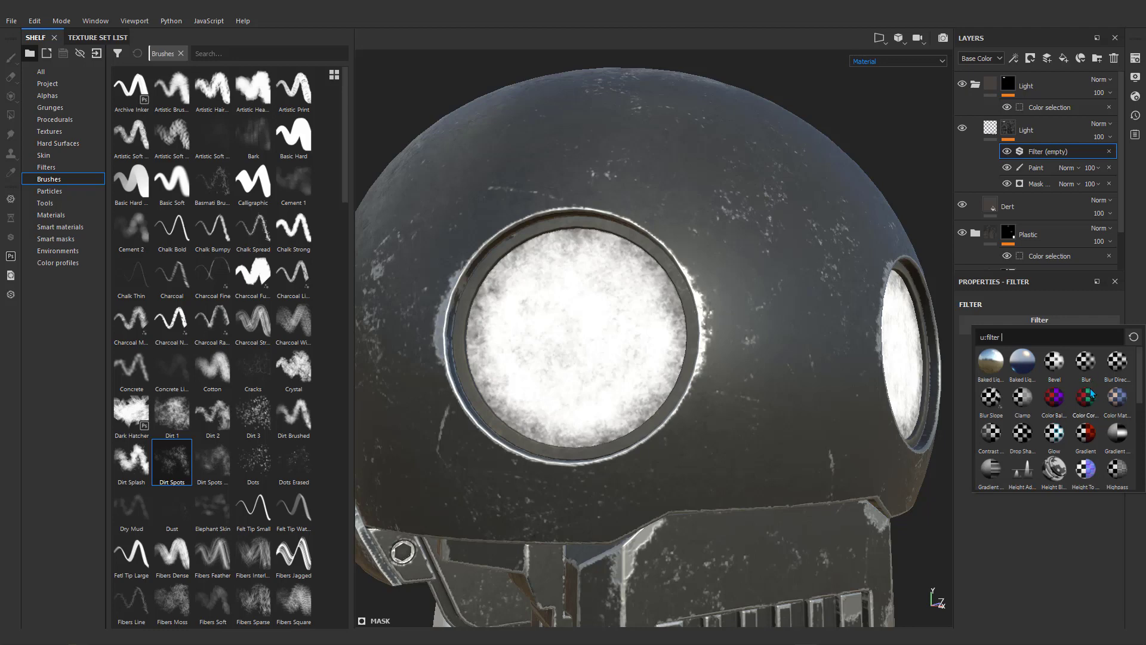
click(1086, 361)
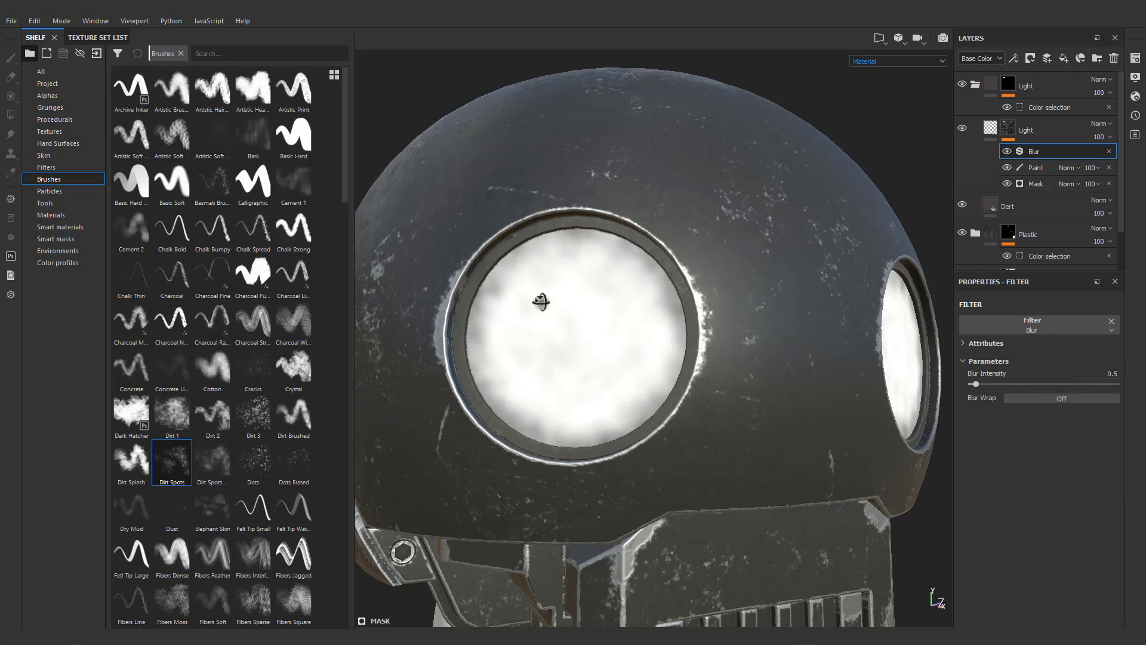
alt+drag(540, 302, 584, 376)
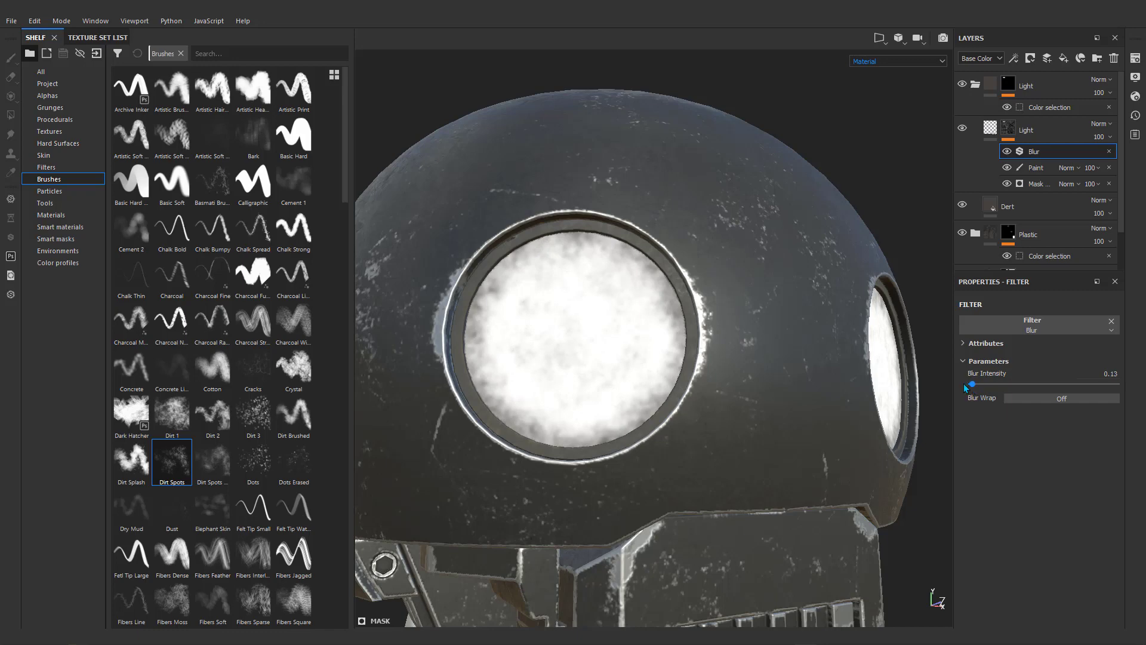
Examine the blurred dirt on both eyes from several angles and distances around the head.
scroll(682, 355, down, 6)
alt+drag(746, 378, 711, 360)
scroll(581, 352, down, 3)
alt+middle_drag(582, 352, 601, 304)
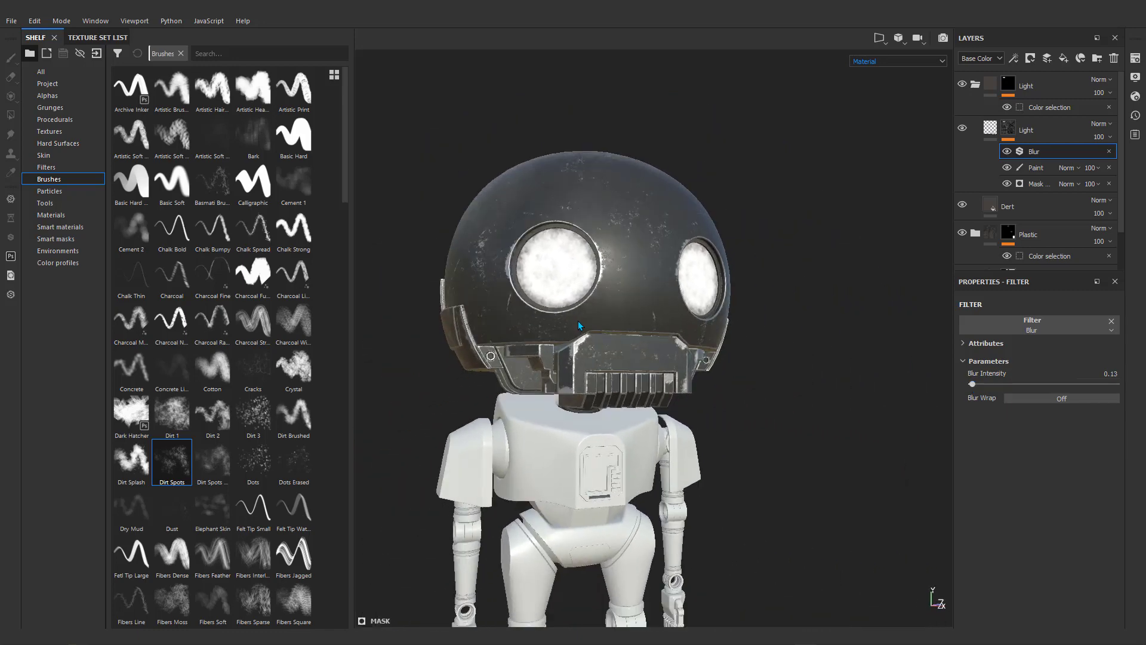
alt+drag(578, 325, 522, 320)
scroll(521, 320, up, 5)
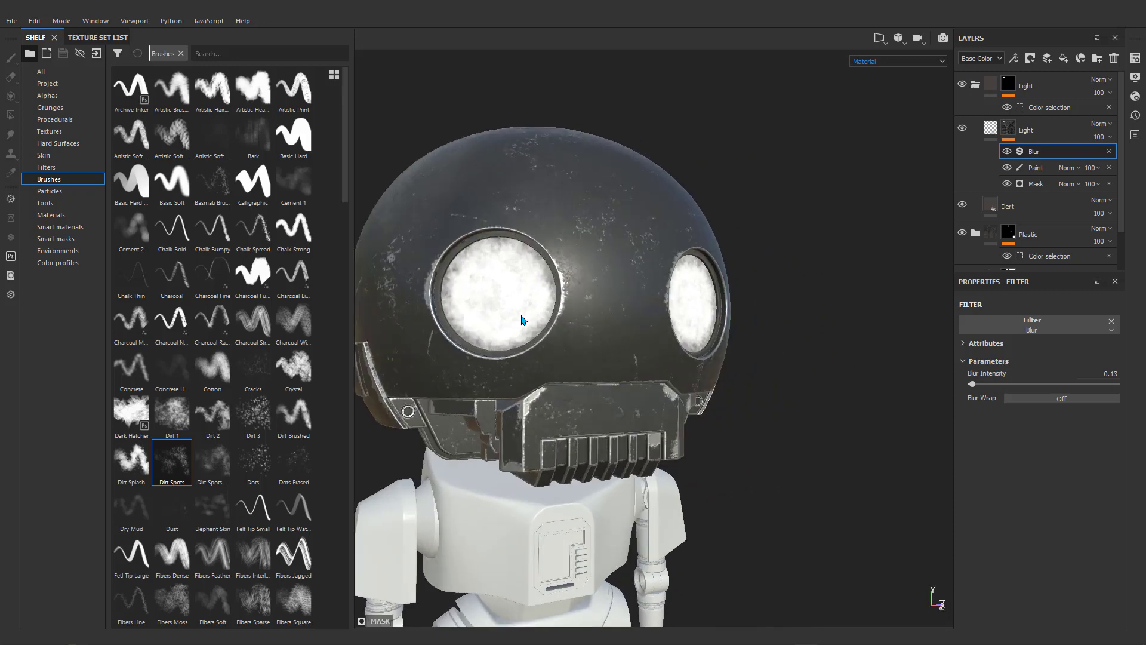
alt+middle_drag(521, 321, 579, 276)
mouse_move(579, 276)
alt+mouse_down()
mouse_move(609, 251)
mouse_move(646, 243)
mouse_move(583, 298)
alt+mouse_up()
scroll(647, 241, down, 5)
alt+middle_drag(583, 298, 653, 248)
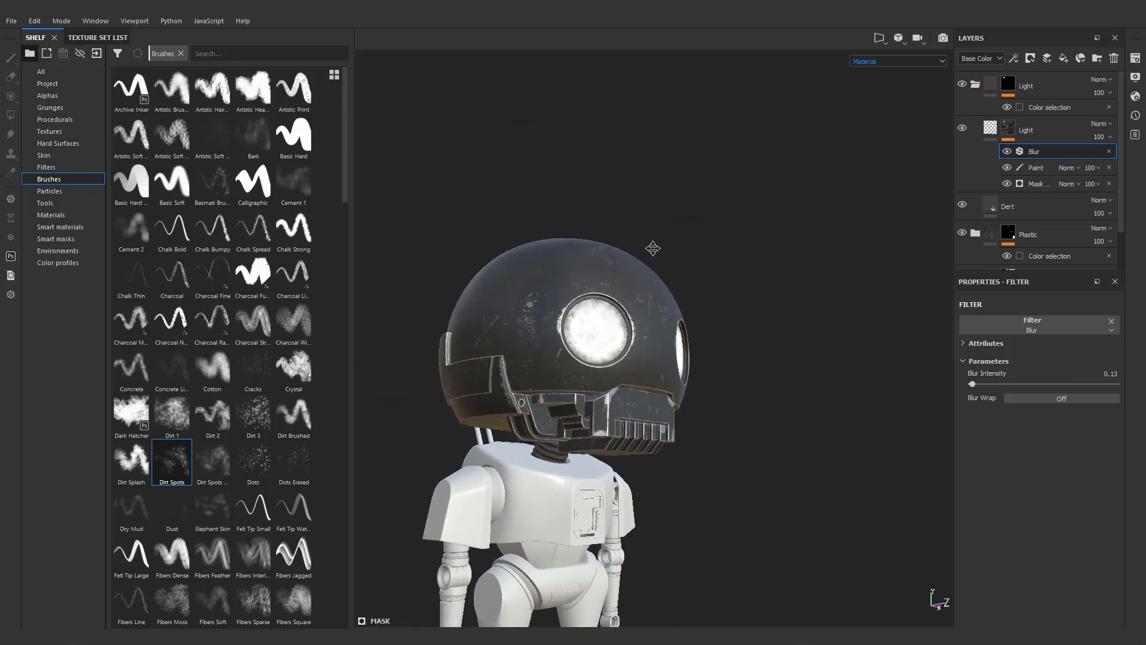
alt+drag(653, 248, 699, 270)
scroll(714, 248, up, 5)
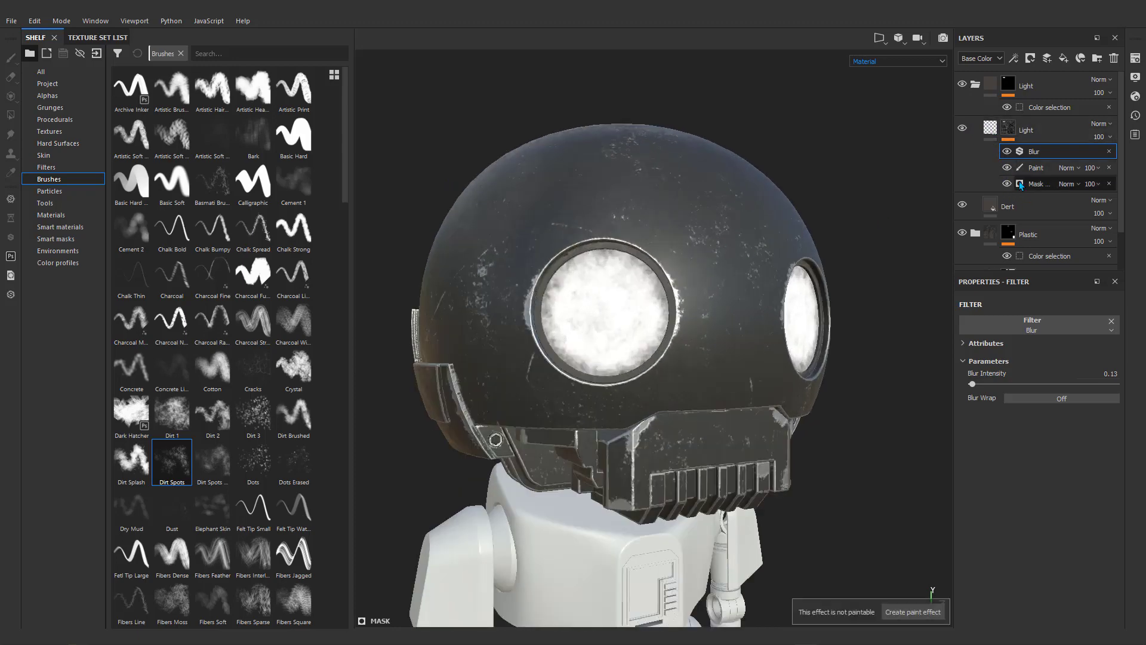
Add a fill layer inside the Painted metal folder, directly above the Metal layer.
scroll(1044, 191, down, 2)
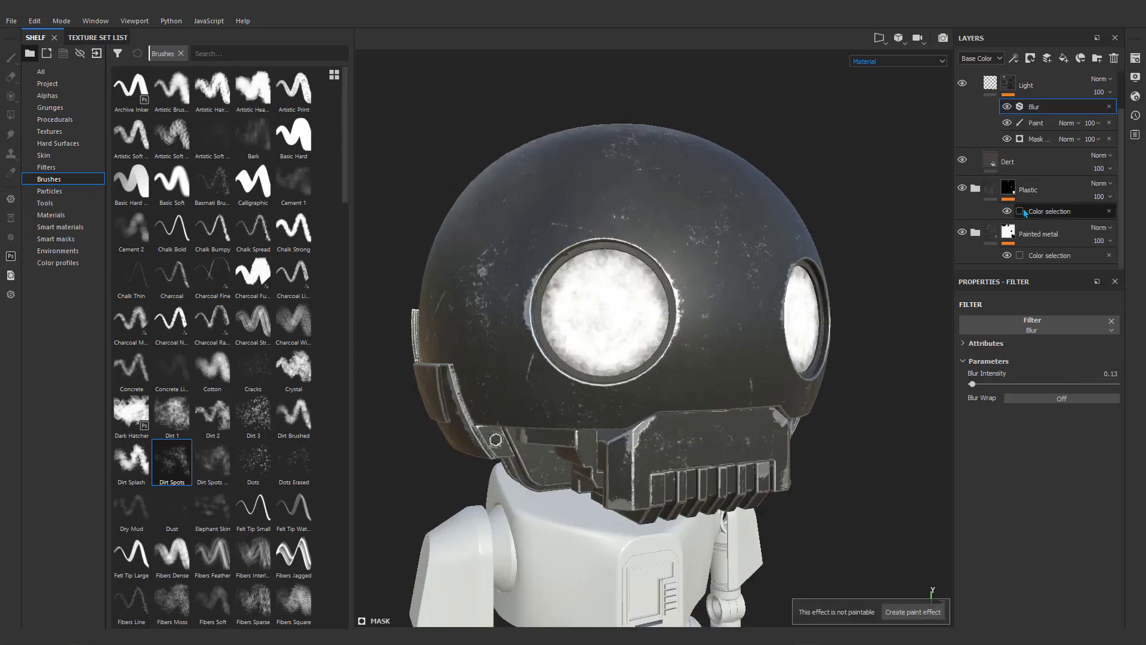
click(1072, 241)
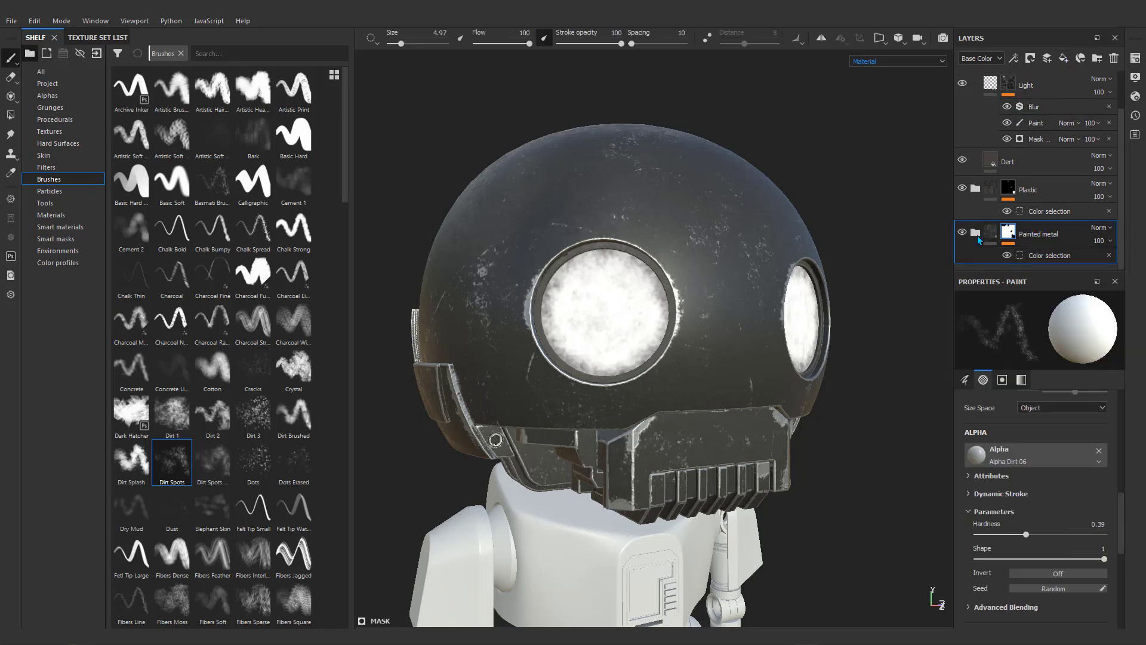
scroll(985, 239, down, 3)
click(1053, 212)
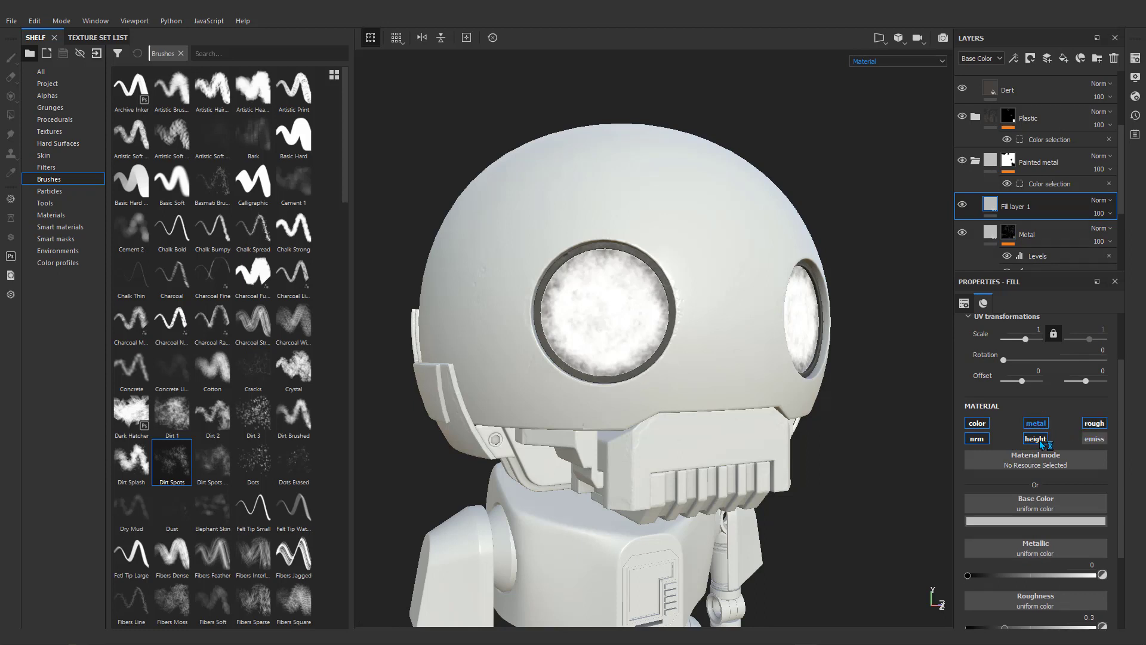
Keep only the color and rough channels enabled on Fill layer 1 and set its Roughness to 1.
click(1040, 441)
click(987, 440)
click(1095, 423)
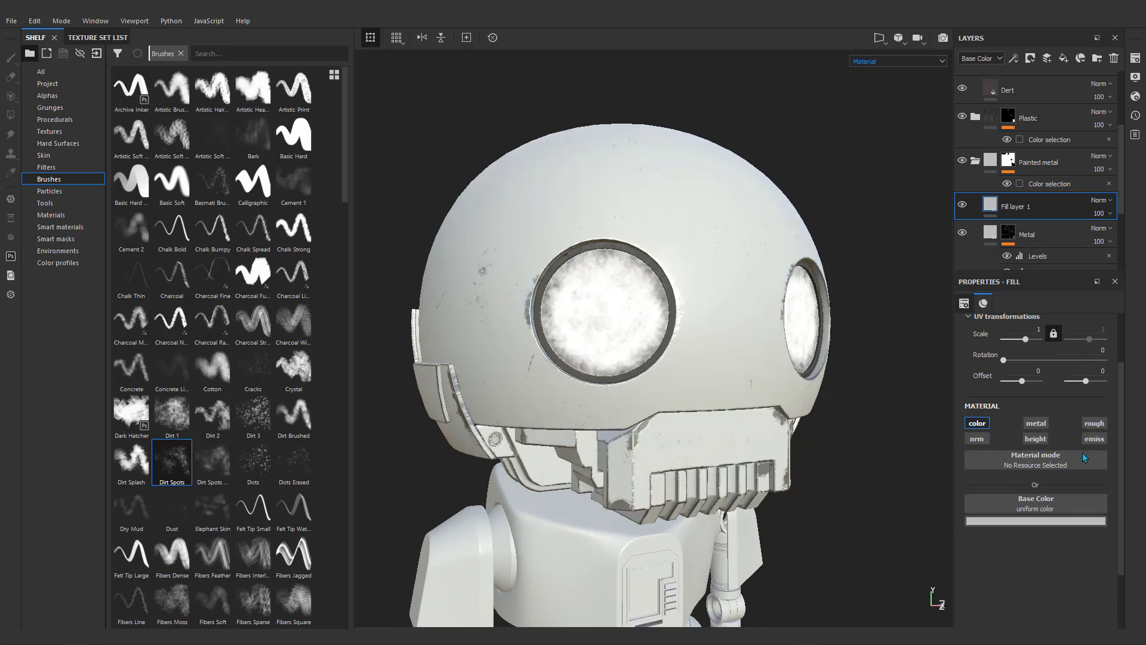
click(1094, 423)
drag(1003, 574, 1113, 563)
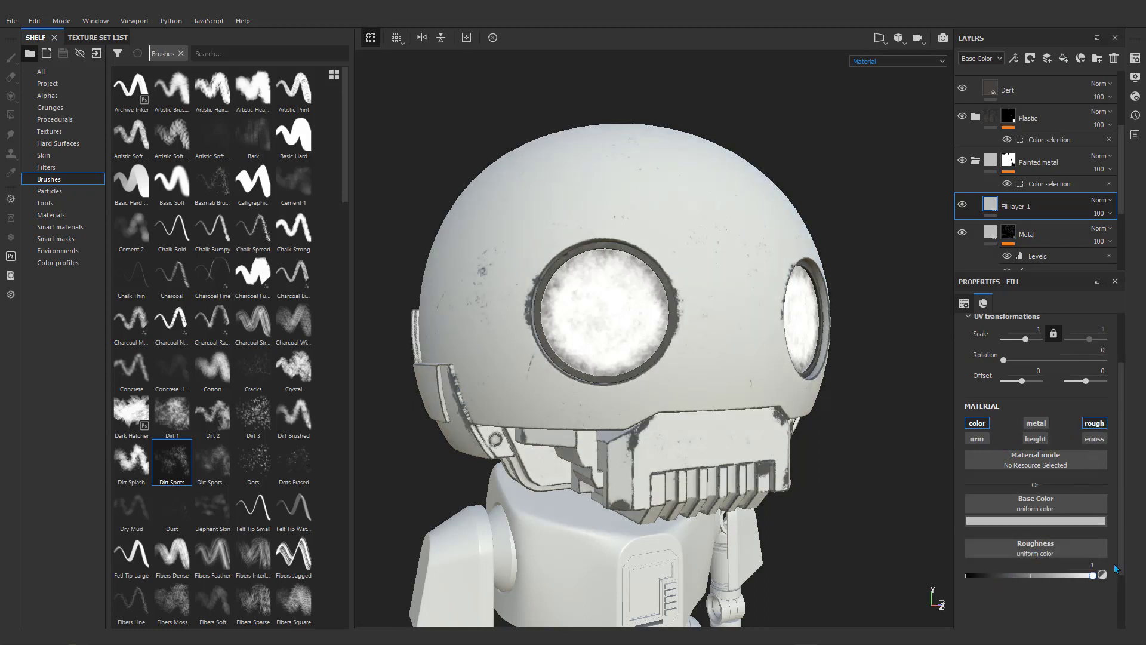
Set the base color of Fill layer 1 to a dark, slightly brownish grey.
click(1036, 522)
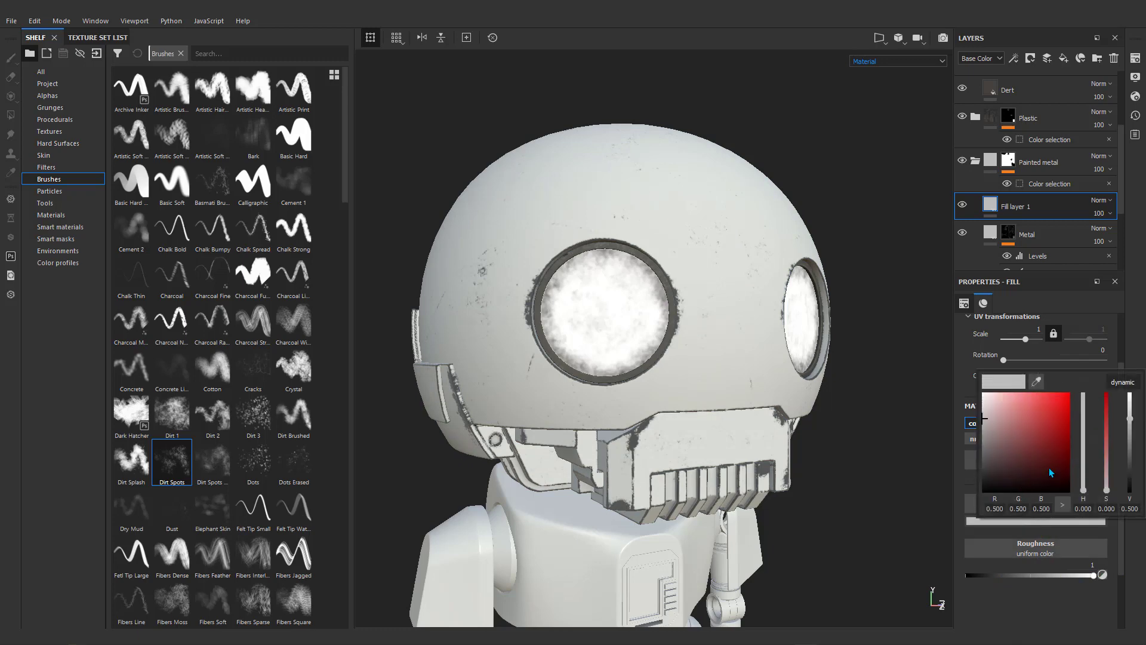
click(987, 470)
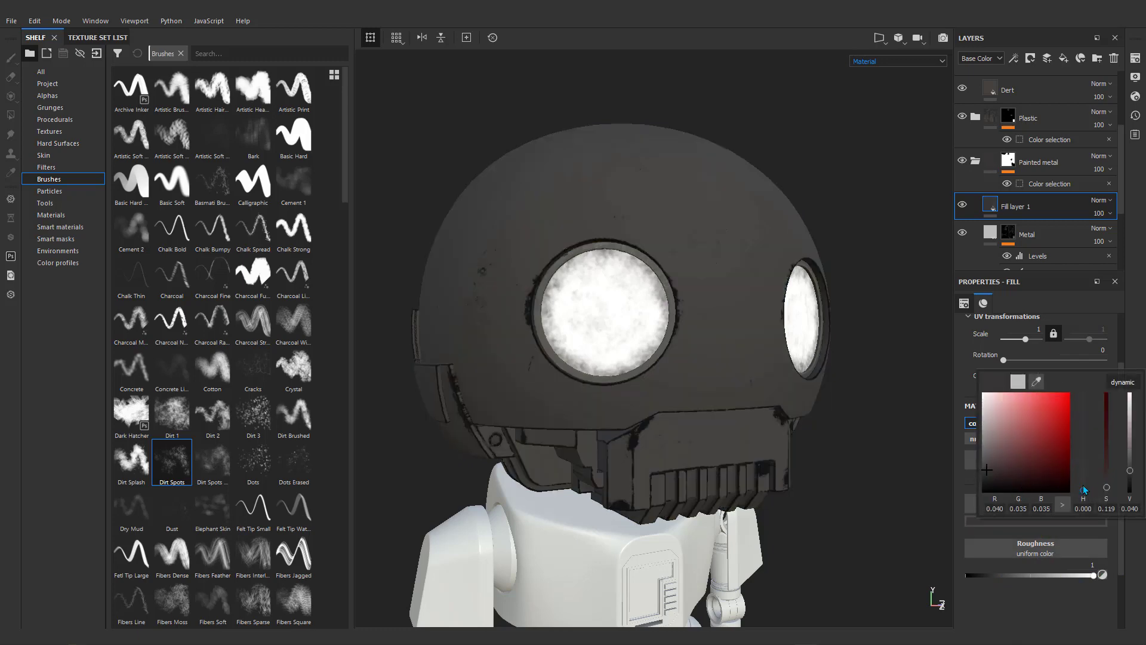
click(1084, 482)
click(992, 462)
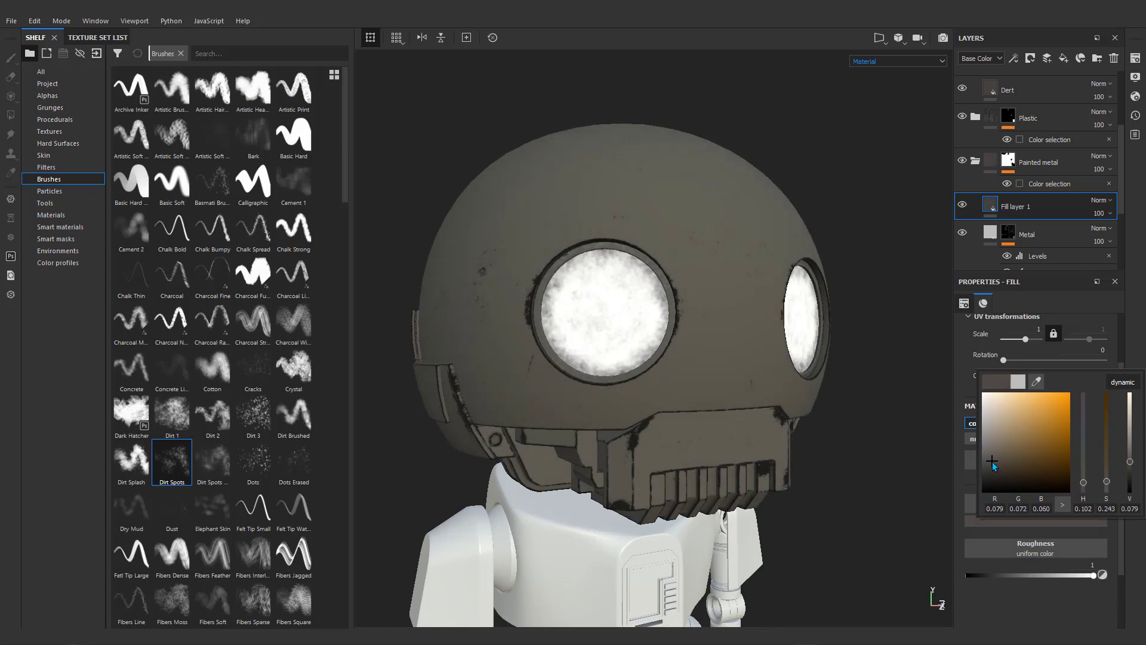
click(990, 464)
click(999, 599)
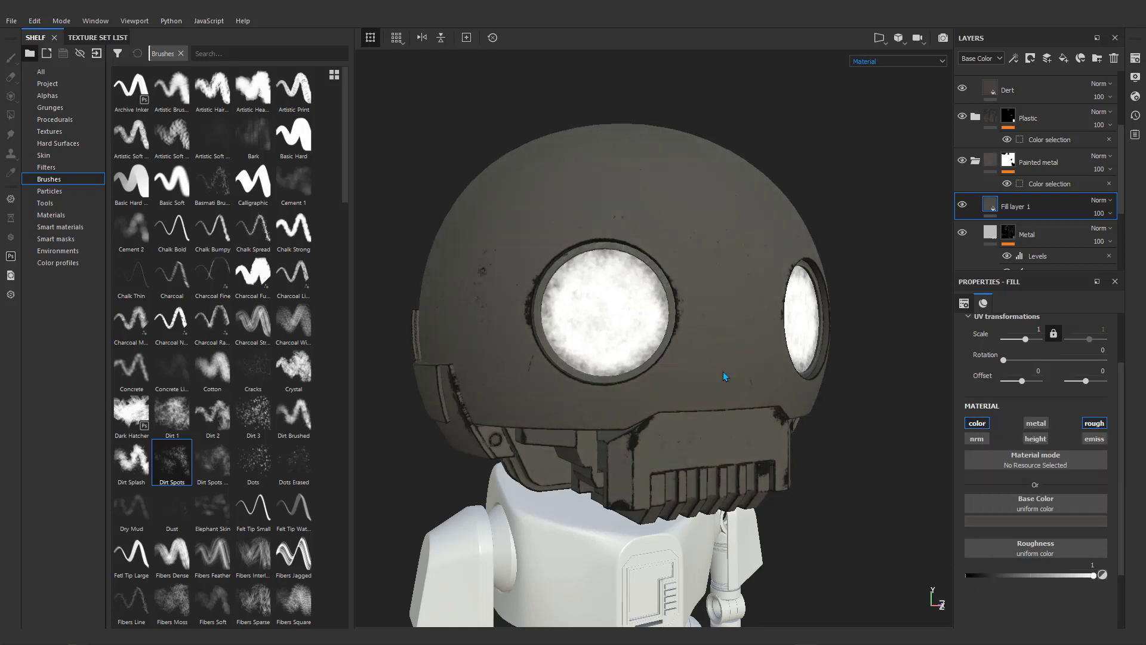
Add a black mask to Fill layer 1 in the Painted metal folder.
click(1013, 58)
click(1030, 59)
click(1030, 58)
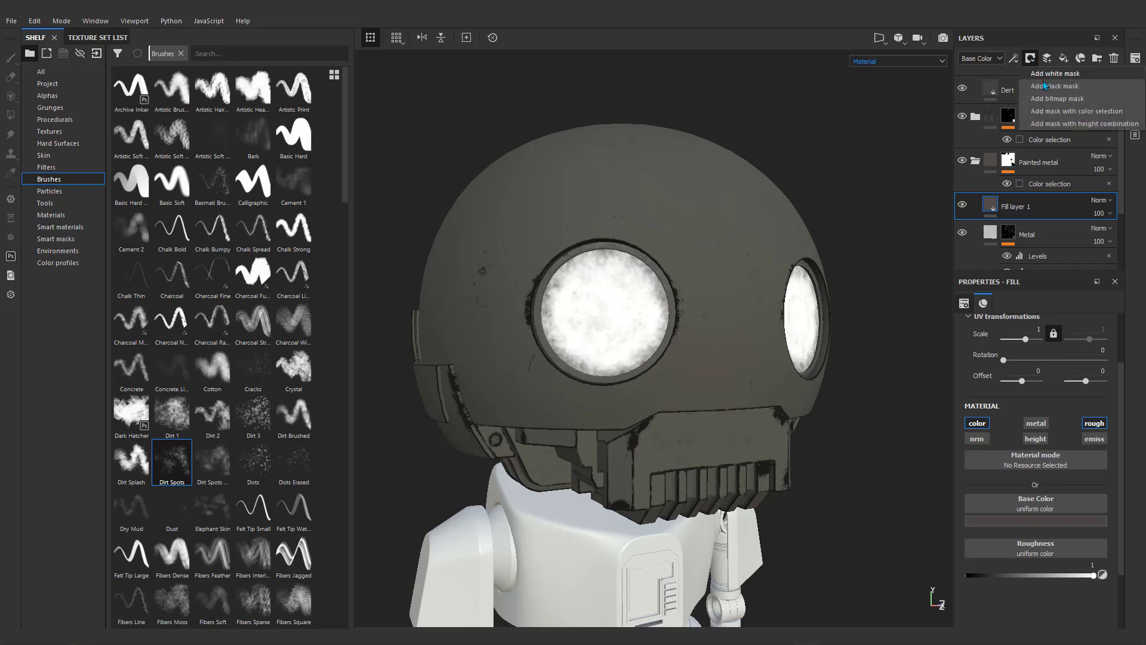
click(1041, 88)
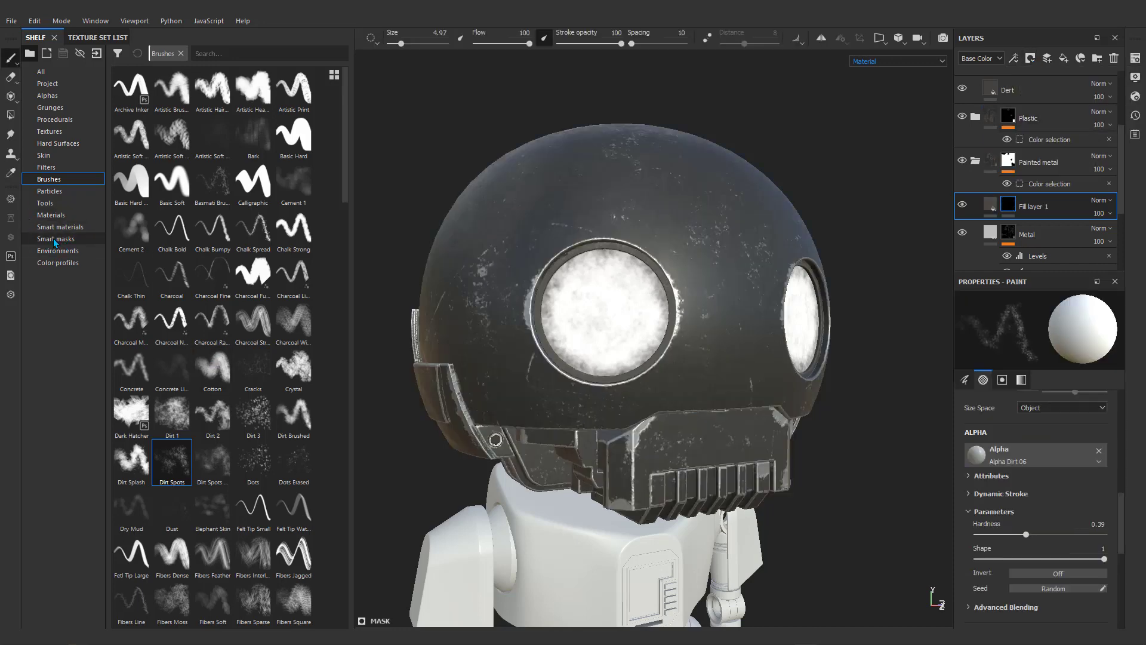
Apply the Dust Soft 2 smart mask to the mask of Fill layer 1 and inspect the dust on the head.
click(55, 239)
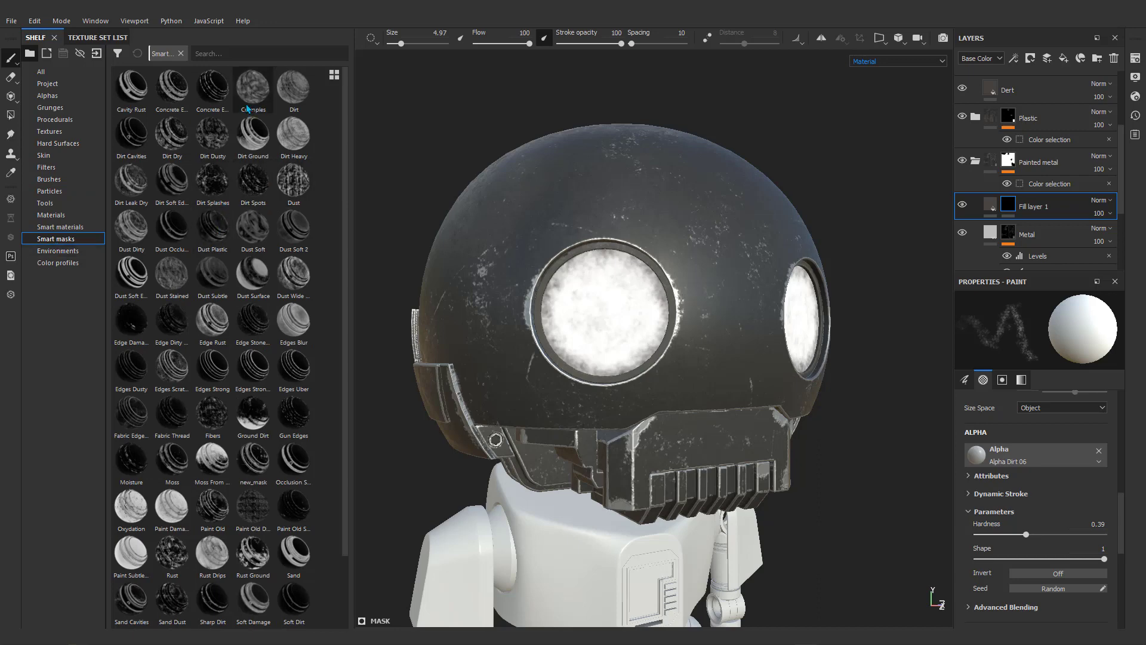
mouse_move(293, 99)
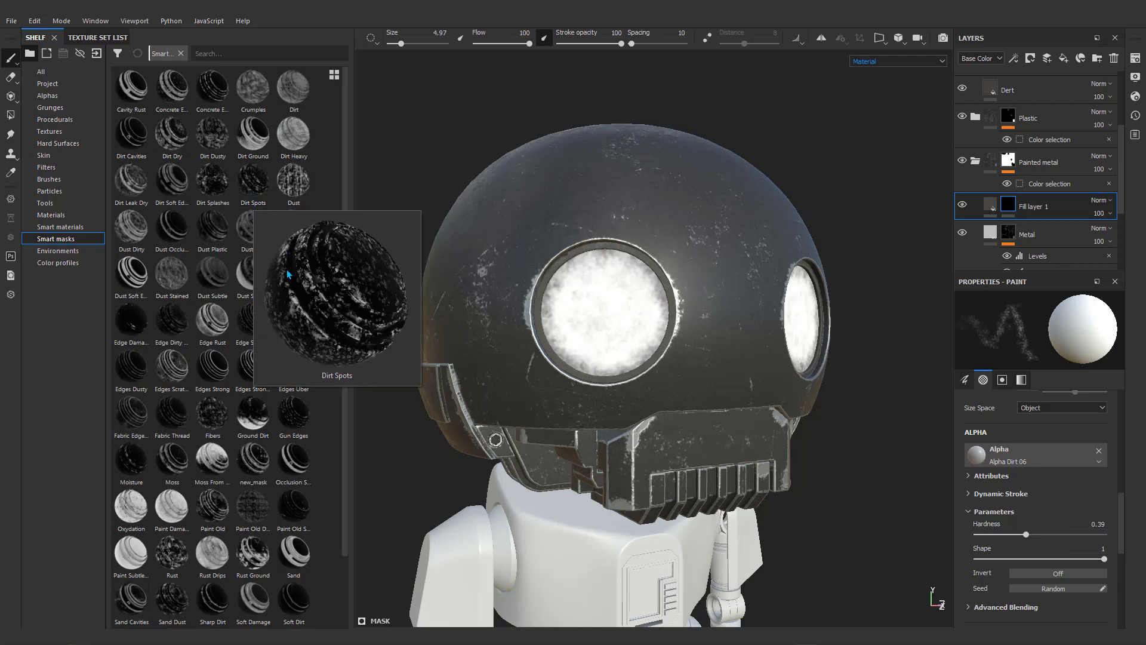
mouse_move(293, 241)
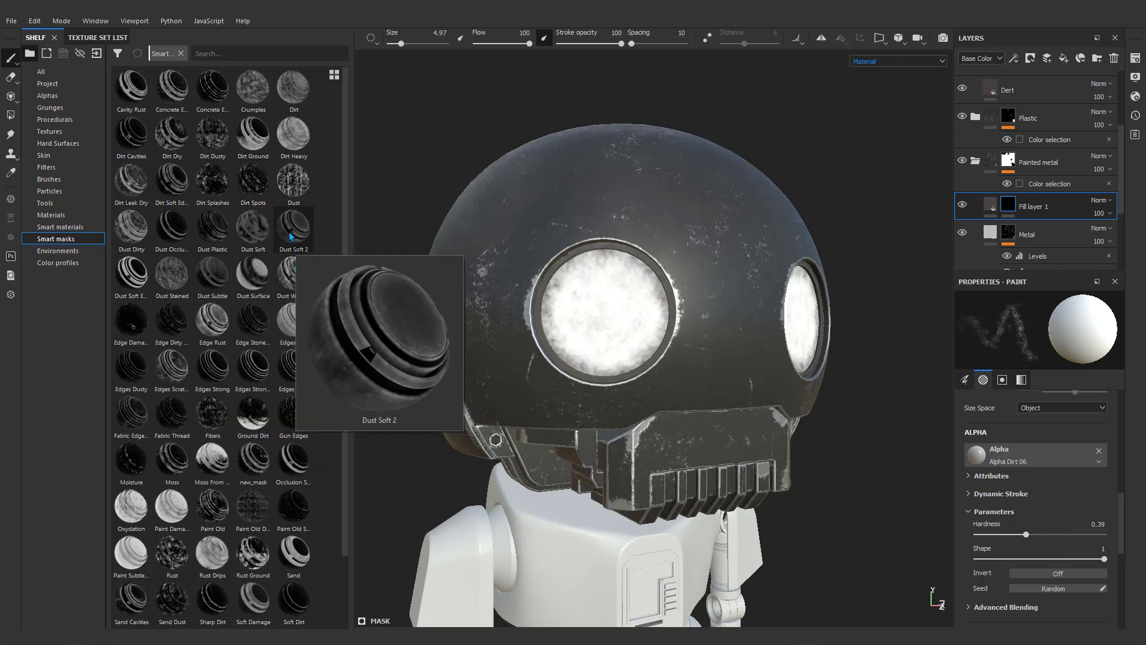
drag(288, 236, 1012, 208)
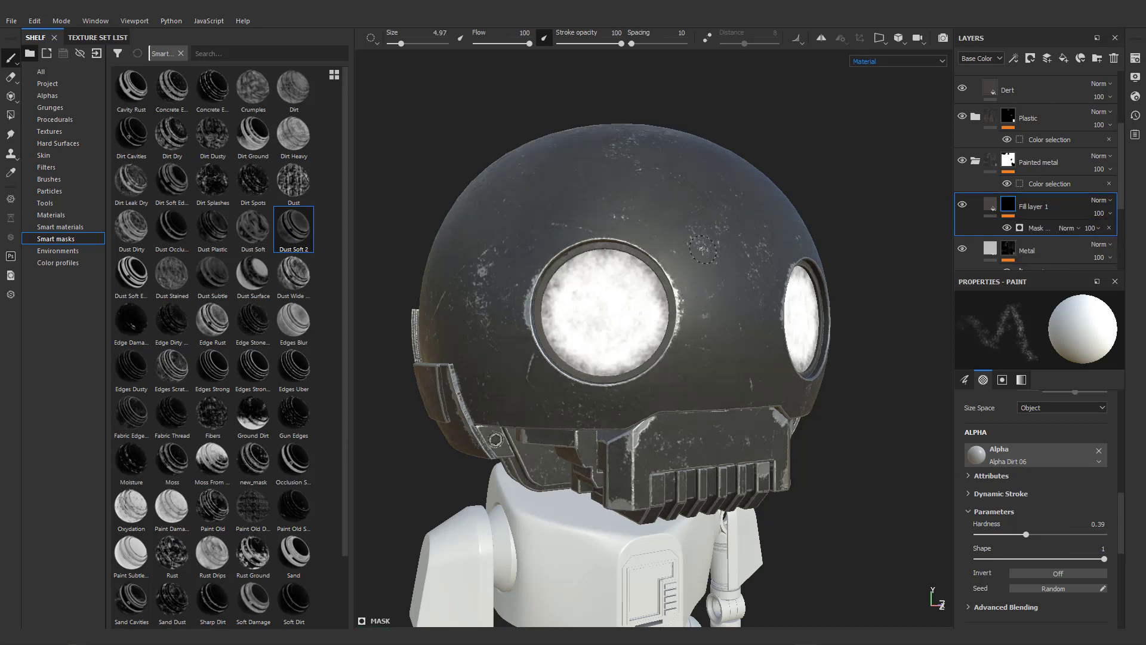
alt+drag(703, 249, 634, 284)
alt+right_drag(635, 285, 674, 280)
alt+drag(657, 250, 743, 203)
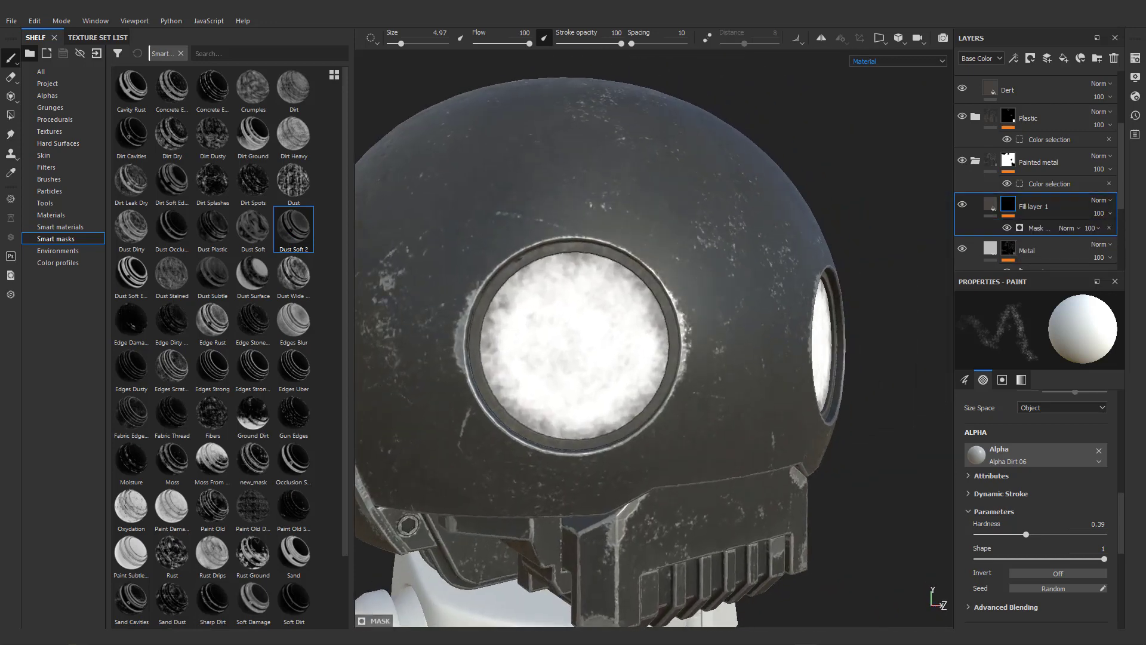
alt+right_drag(689, 295, 588, 343)
alt+middle_drag(639, 304, 649, 288)
alt+drag(519, 229, 722, 209)
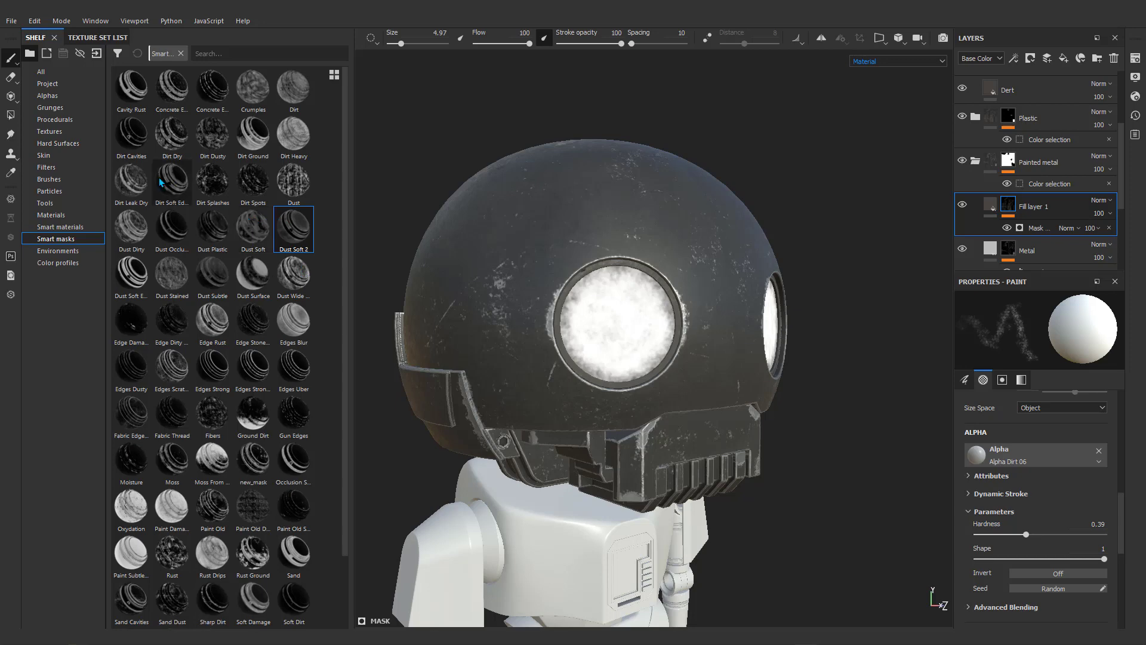
Try adding the Dirt Leak Dry smart mask on top of the existing dust mask of Fill layer 1.
mouse_move(160, 182)
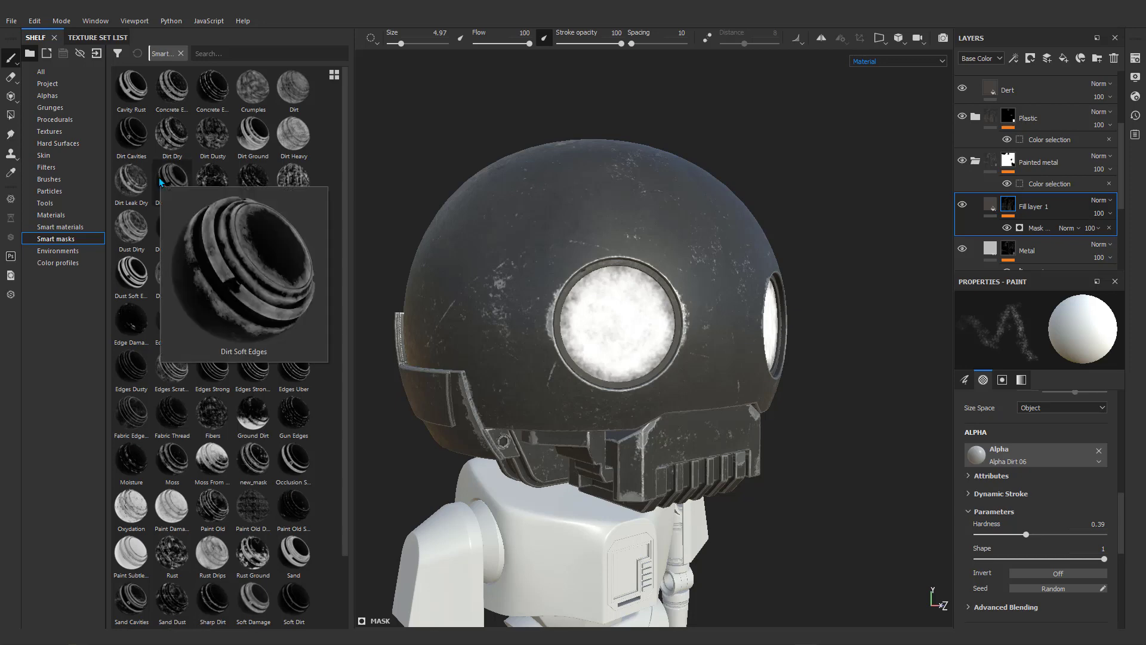
mouse_move(174, 136)
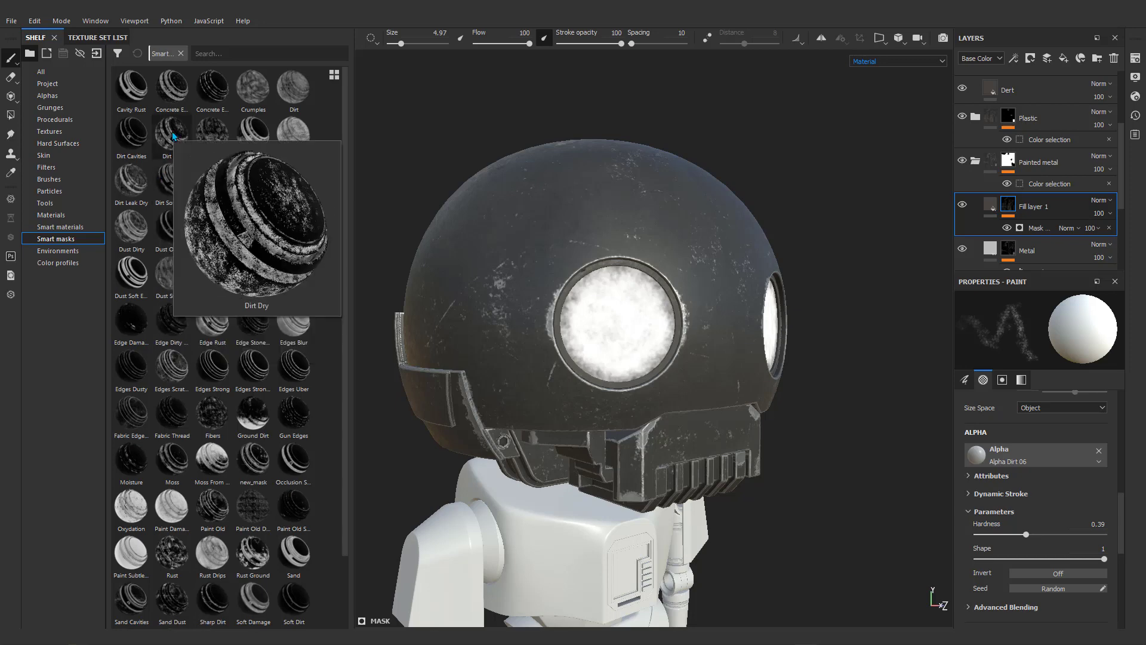
mouse_move(144, 219)
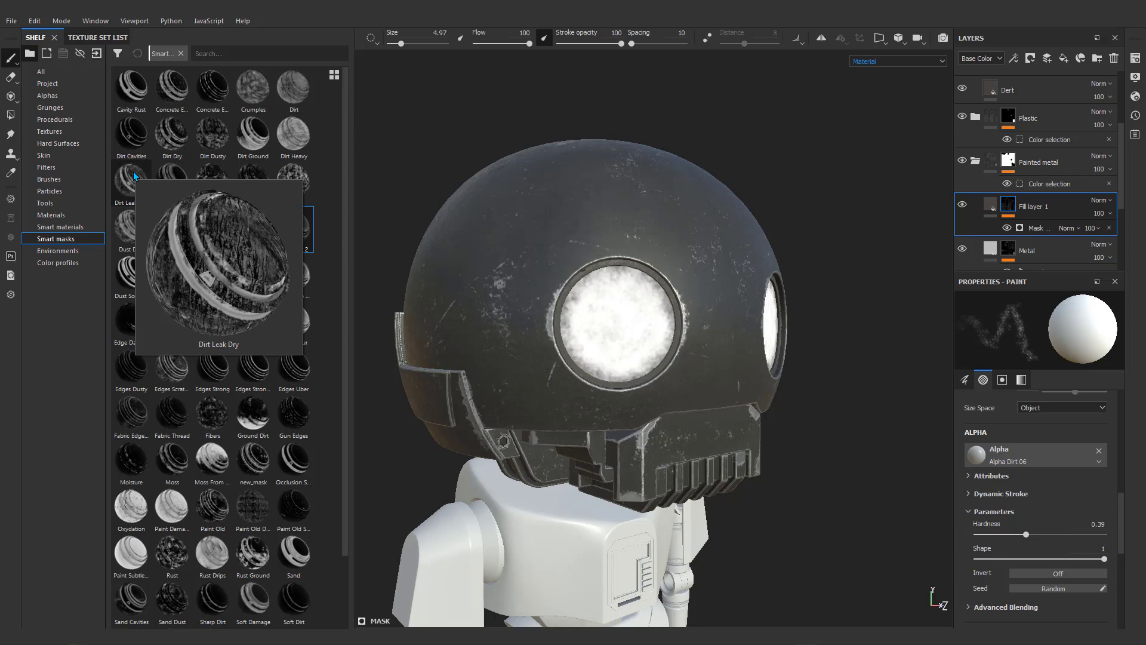
drag(134, 171, 1011, 209)
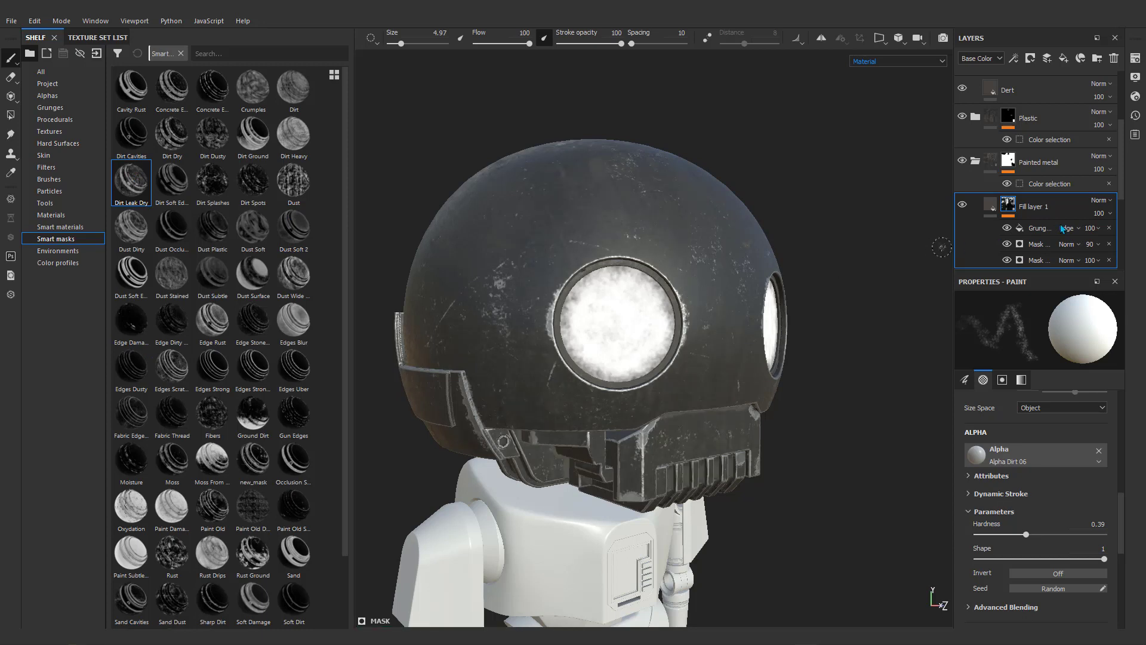
key(ctrl+z)
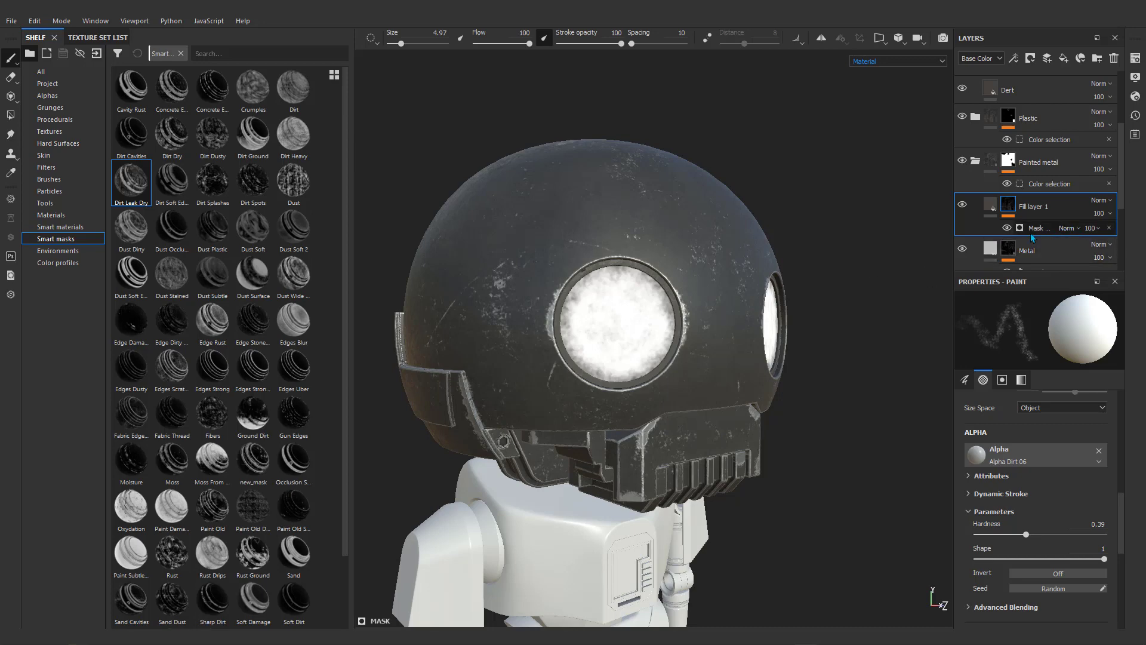
Replace the Dust Soft 2 smart mask on Fill layer 1 with the Dirt Leak Dry smart mask.
key(ctrl+z)
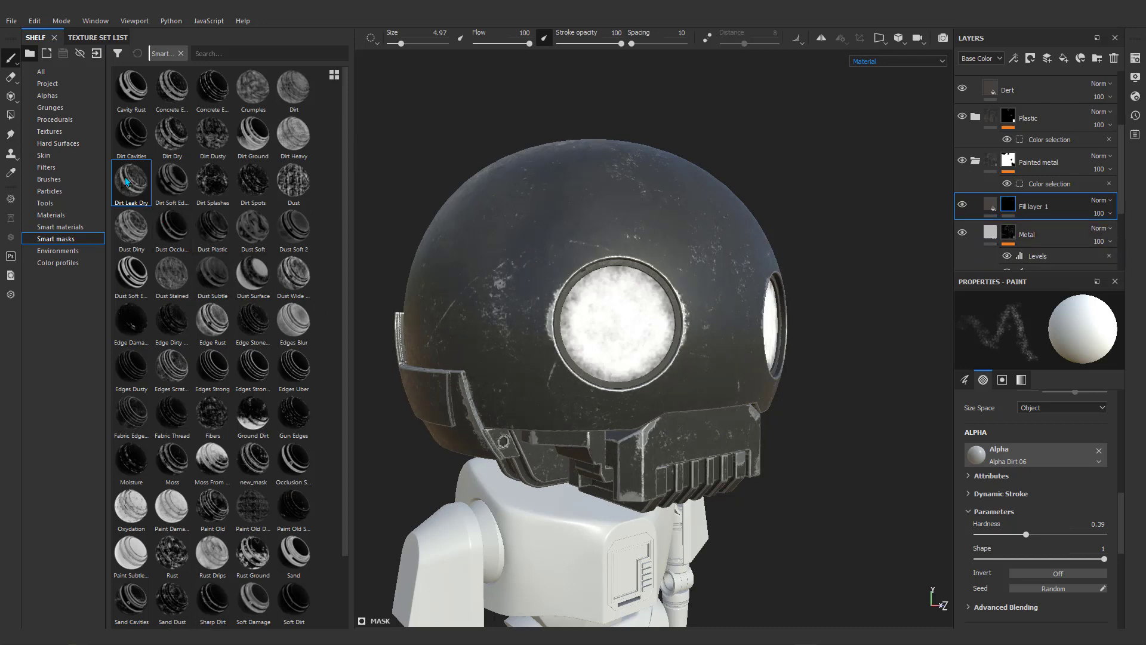
drag(1008, 212, 1008, 213)
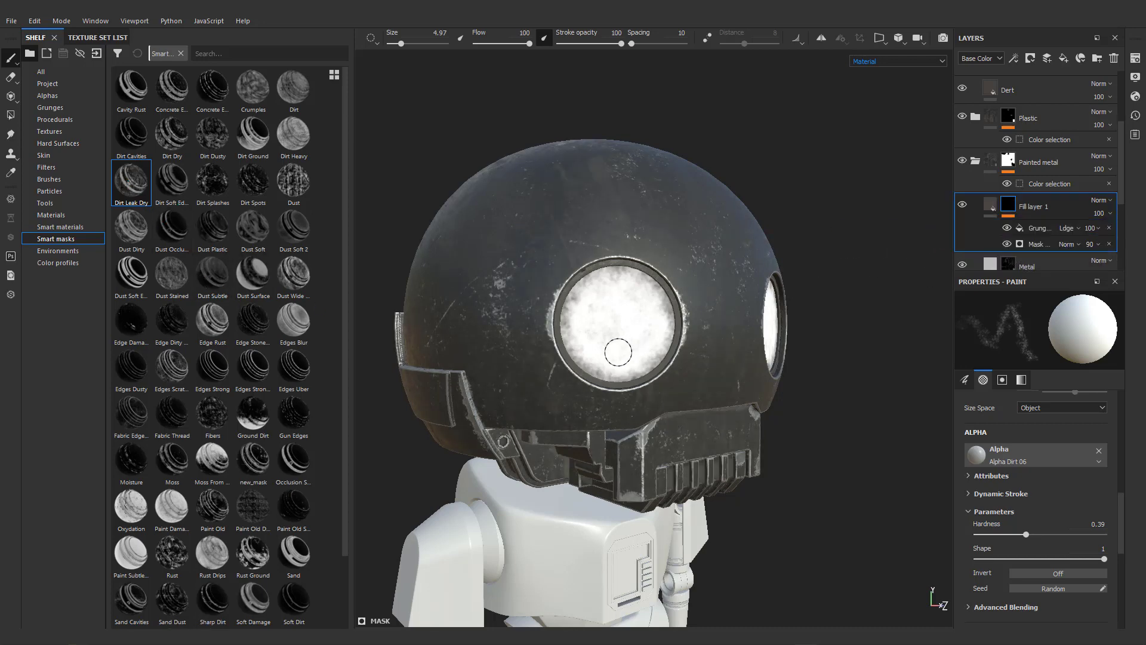
Examine the leaking dirt on the back, sides and panel seams of the robot's head.
alt+drag(697, 258, 509, 313)
alt+drag(662, 287, 676, 327)
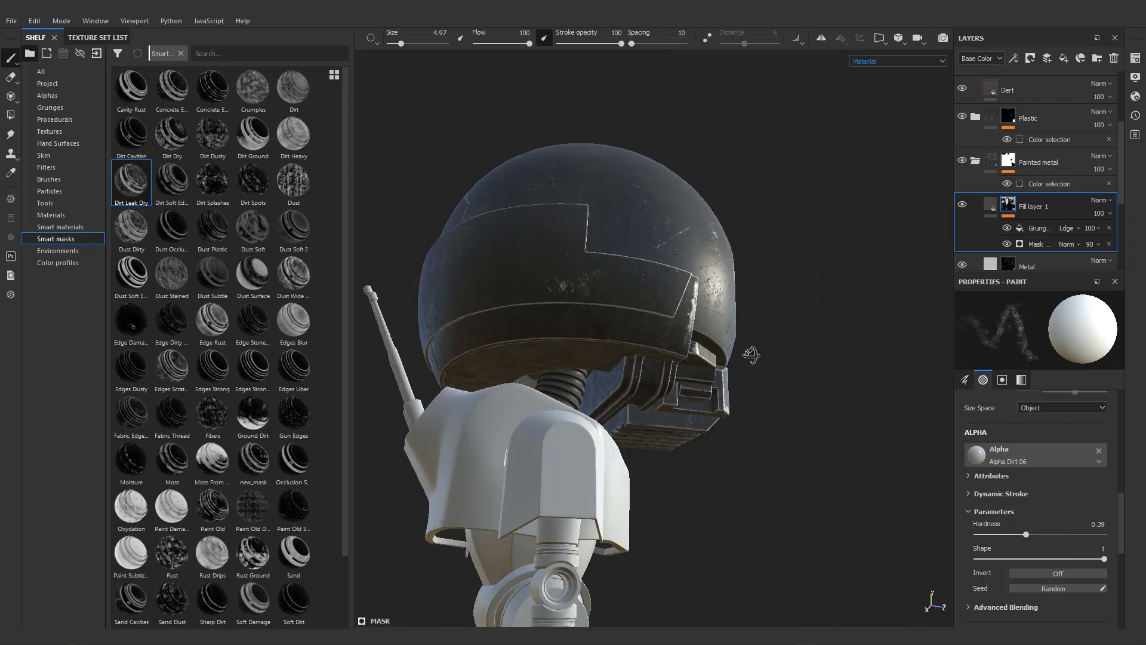
alt+drag(540, 326, 535, 258)
alt+middle_drag(535, 258, 604, 235)
mouse_move(604, 236)
alt+mouse_down()
mouse_move(688, 310)
mouse_move(601, 355)
mouse_move(474, 353)
mouse_move(666, 328)
alt+mouse_up()
alt+middle_drag(666, 328, 773, 293)
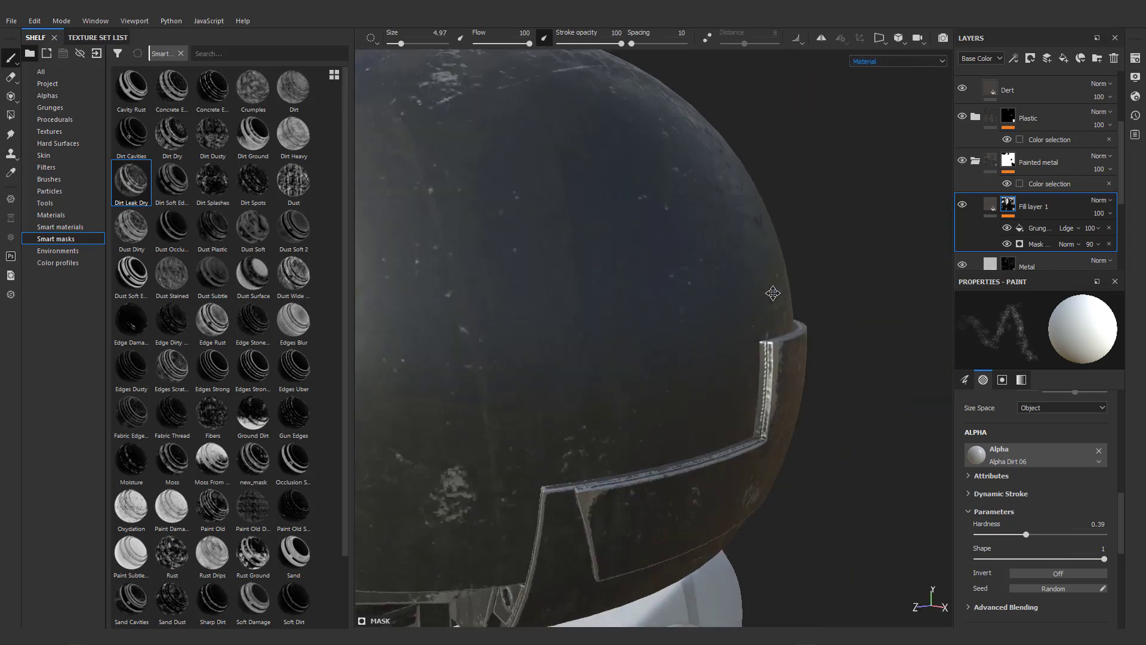
alt+right_drag(773, 293, 587, 357)
alt+middle_drag(650, 317, 770, 279)
alt+drag(770, 280, 548, 384)
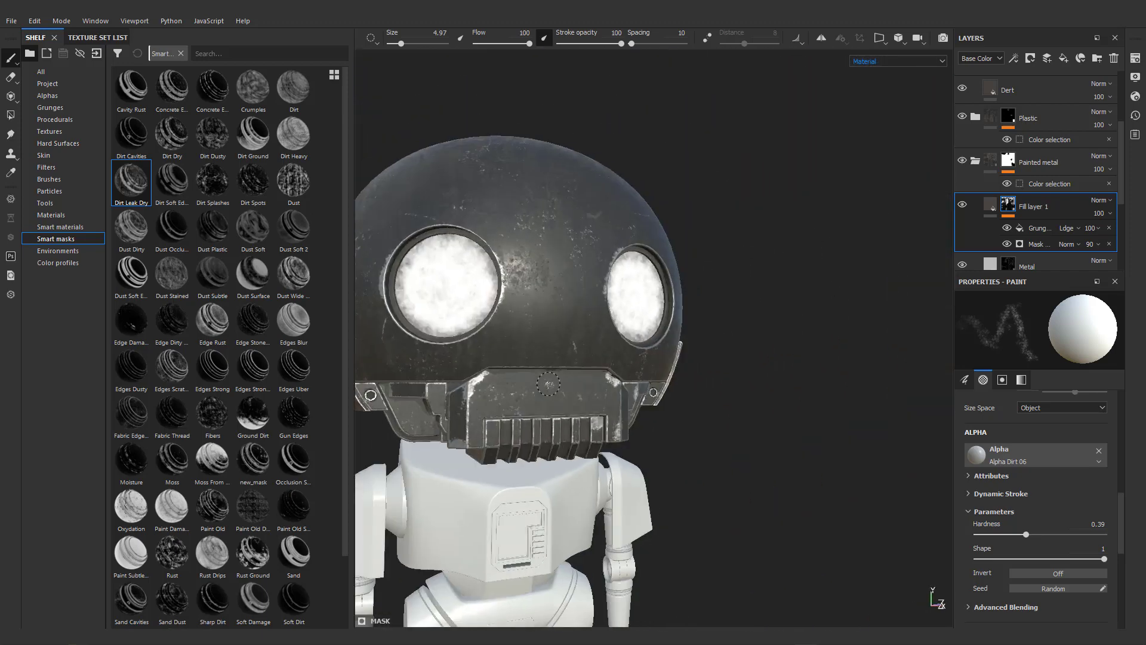
Check the dirt on the front of the head and compare the textured head with the whole robot.
alt+middle_drag(549, 384, 650, 336)
alt+right_drag(624, 324, 696, 306)
alt+drag(695, 305, 647, 346)
alt+right_drag(648, 347, 588, 310)
alt+drag(588, 311, 586, 357)
alt+right_drag(685, 274, 761, 284)
alt+drag(761, 283, 797, 298)
alt+drag(743, 352, 749, 302)
alt+right_drag(749, 301, 692, 306)
alt+middle_drag(692, 305, 652, 288)
alt+right_drag(652, 288, 685, 302)
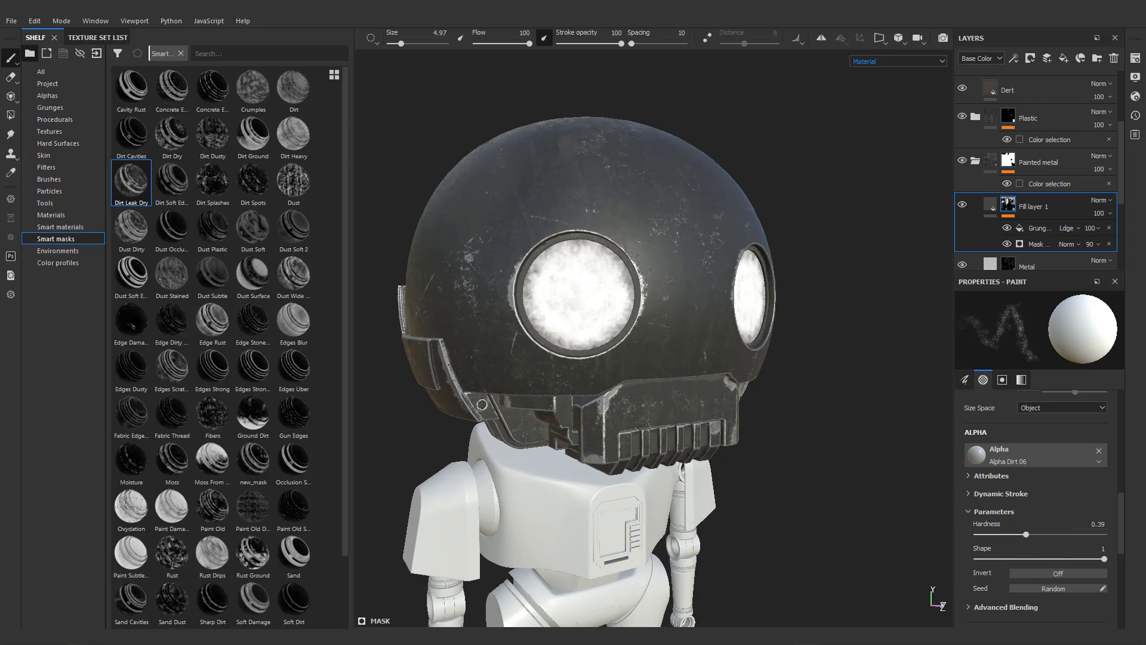
alt+drag(672, 335, 647, 302)
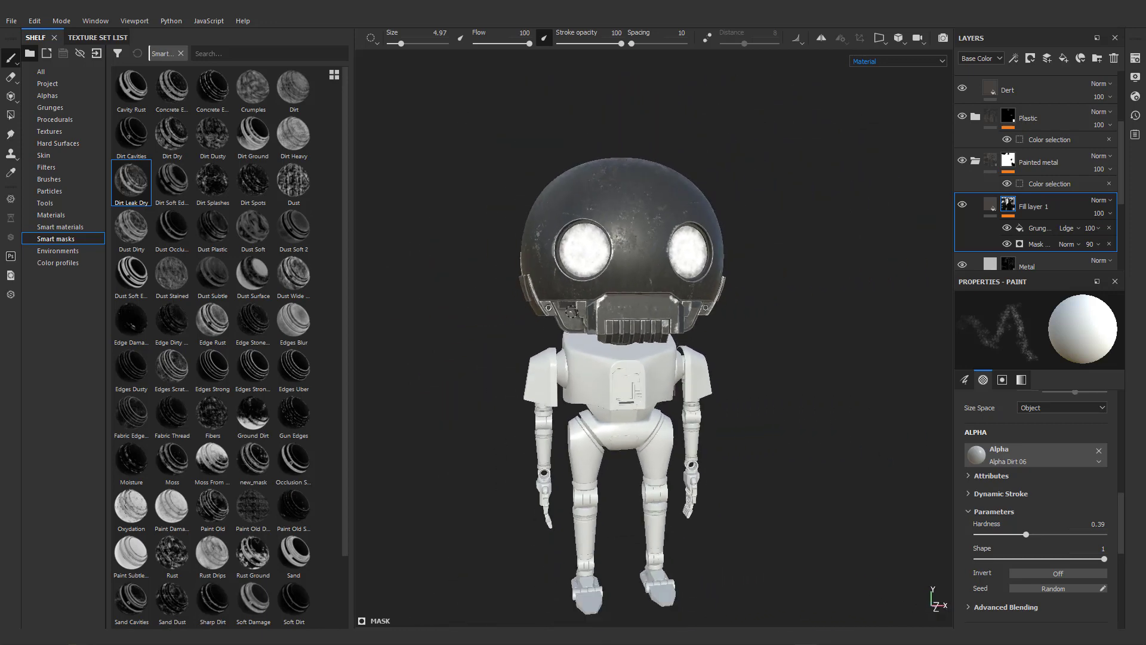
alt+drag(570, 311, 656, 325)
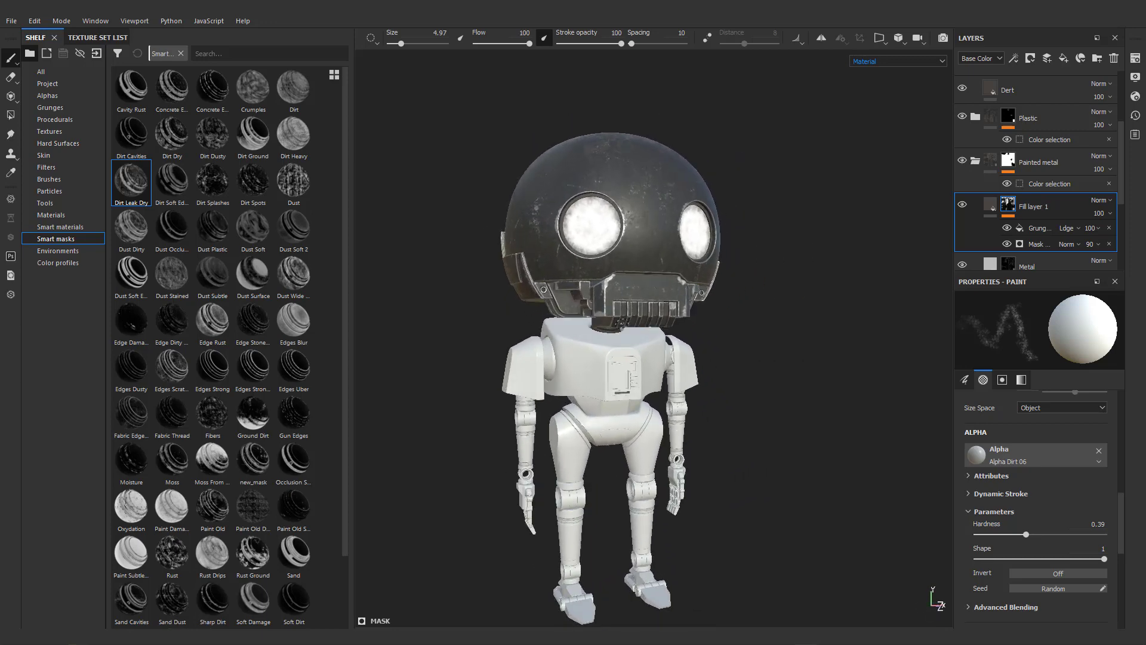